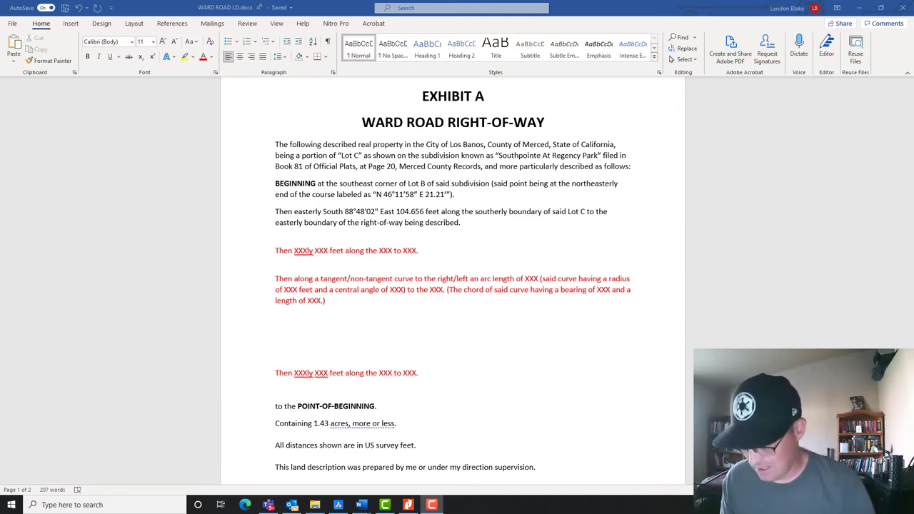
- Switch to Nitro Pro and examine the Lot B and Lot C corner on 81_OP_21 and the Ward Avenue courses on PLAT 01
{"action": "key", "text": "alt+Tab"}
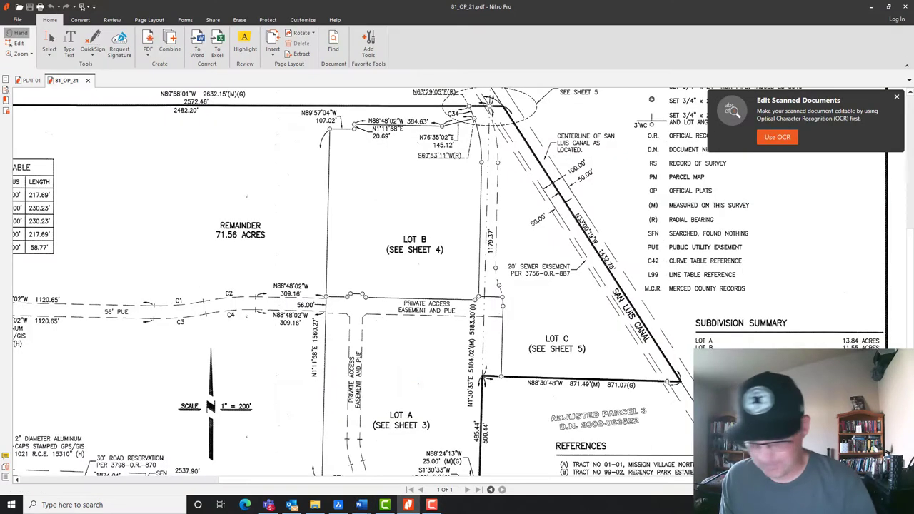
{"action": "scroll", "coordinate": [505, 303], "scroll_direction": "up", "scroll_amount": 3}
{"action": "scroll", "coordinate": [504, 304], "scroll_direction": "up", "scroll_amount": 3}
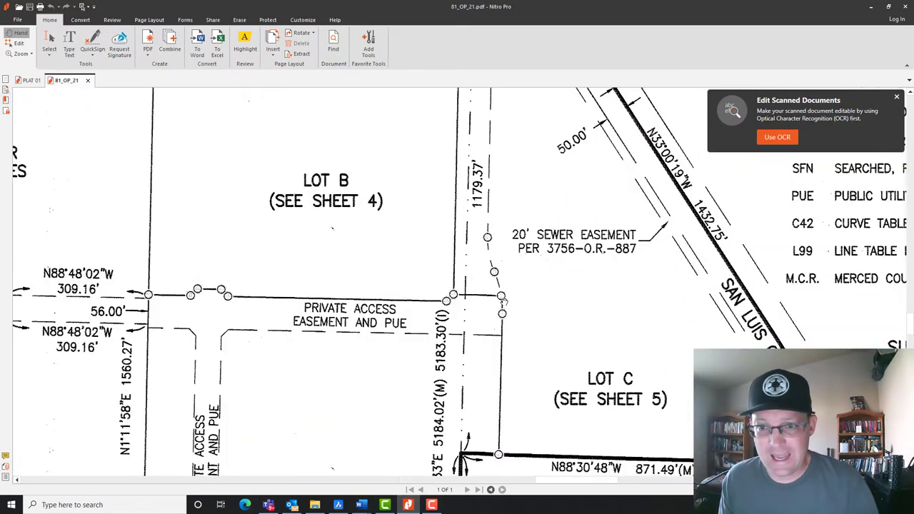
{"action": "scroll", "coordinate": [499, 286], "scroll_direction": "down", "scroll_amount": 3}
{"action": "scroll", "coordinate": [493, 246], "scroll_direction": "up", "scroll_amount": 1}
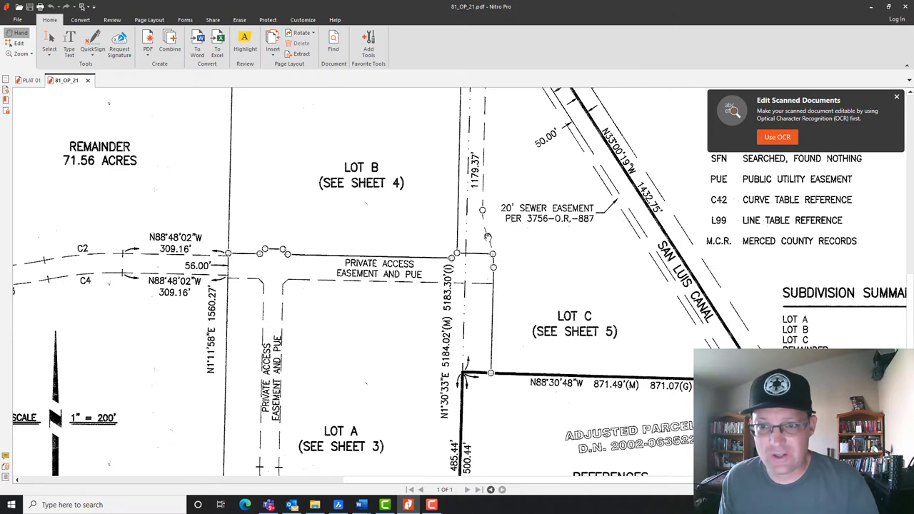
{"action": "left_click", "coordinate": [32, 79]}
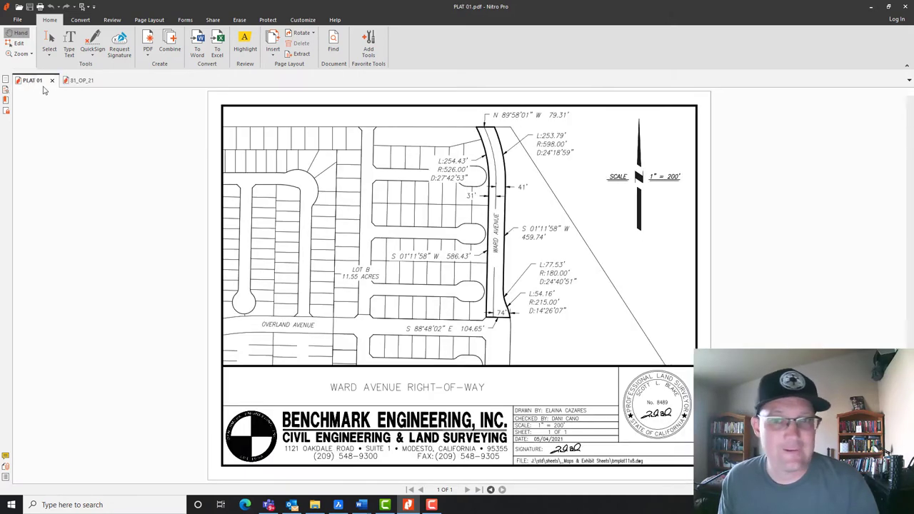
{"action": "scroll", "coordinate": [512, 323], "scroll_direction": "up", "scroll_amount": 2}
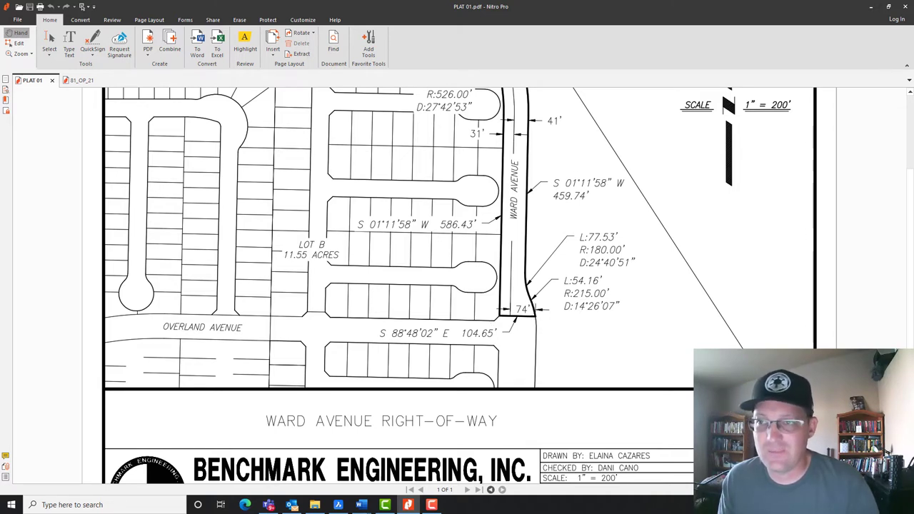
- Return to the Word land description and copy the red curve template paragraph directly below the "Then easterly" course, without blank lines around it
{"action": "key", "text": "alt+Tab"}
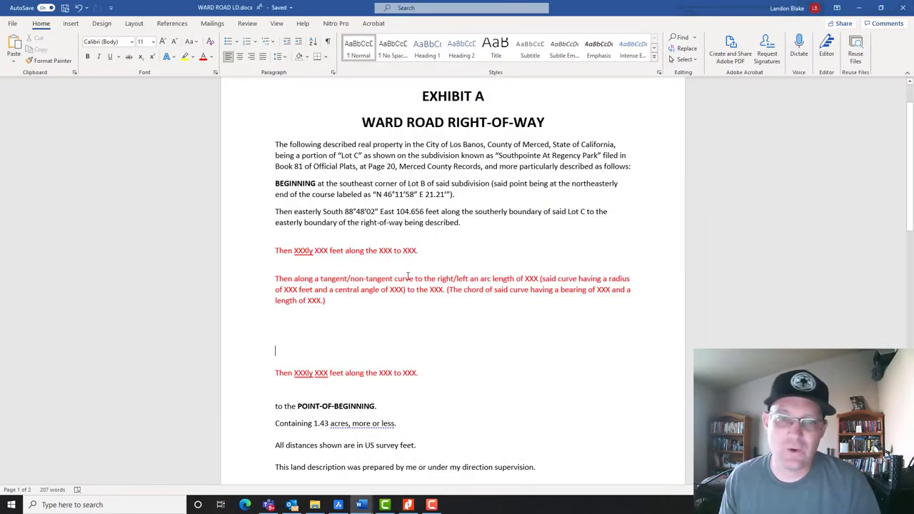
{"action": "triple_click", "coordinate": [351, 302]}
{"action": "key", "text": "ctrl+c"}
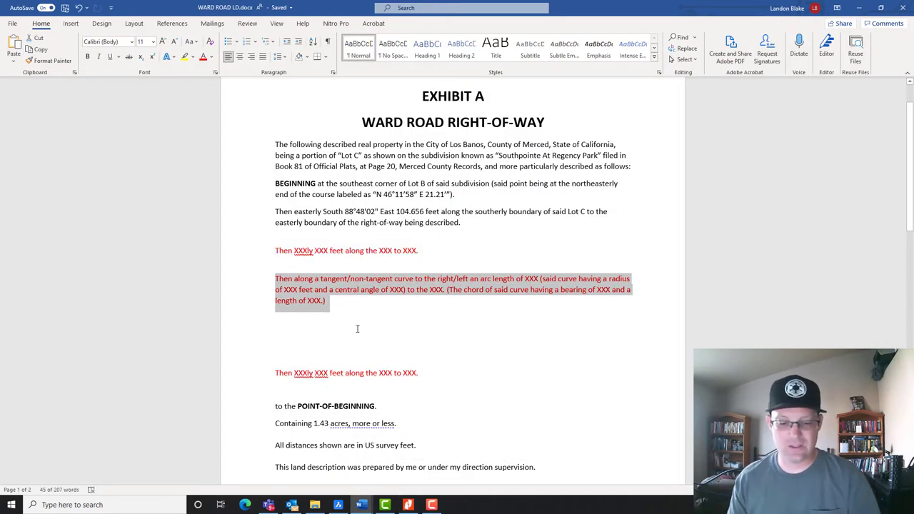
{"action": "left_click", "coordinate": [300, 238]}
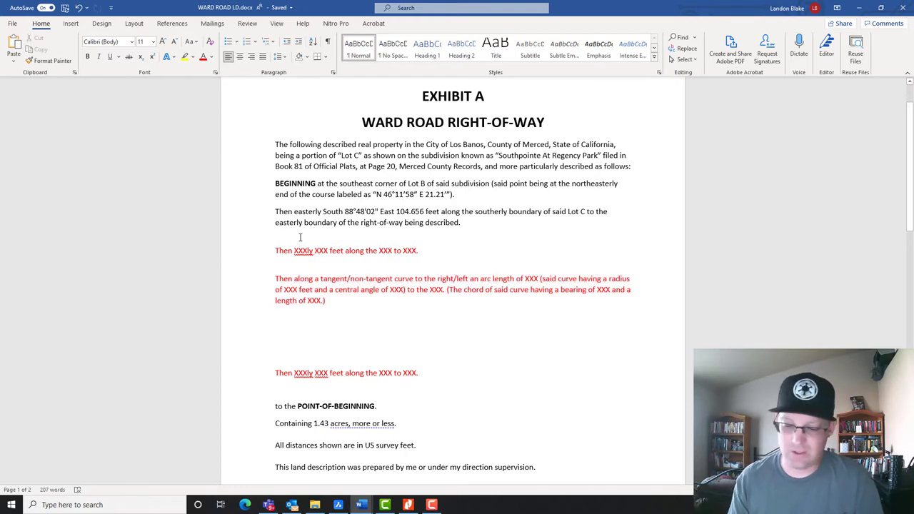
{"action": "key", "text": "Return"}
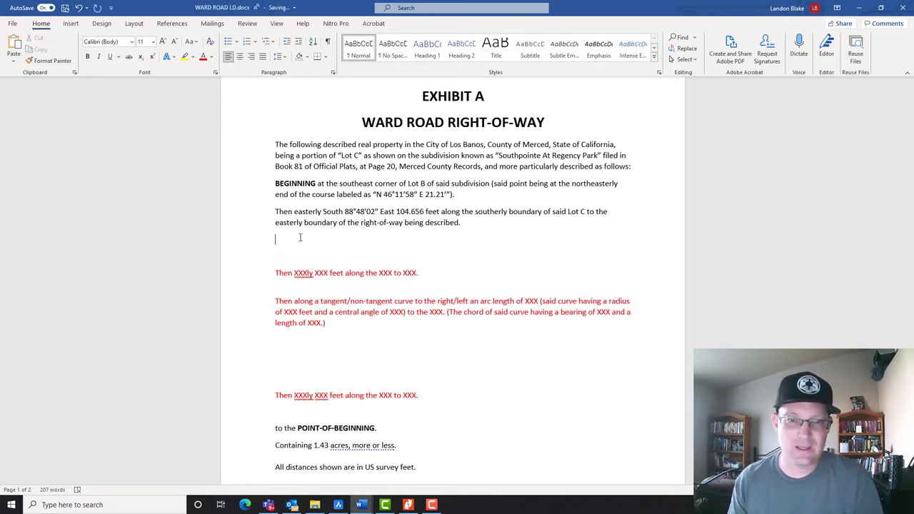
{"action": "key", "text": "ctrl+v"}
{"action": "key", "text": "Delete"}
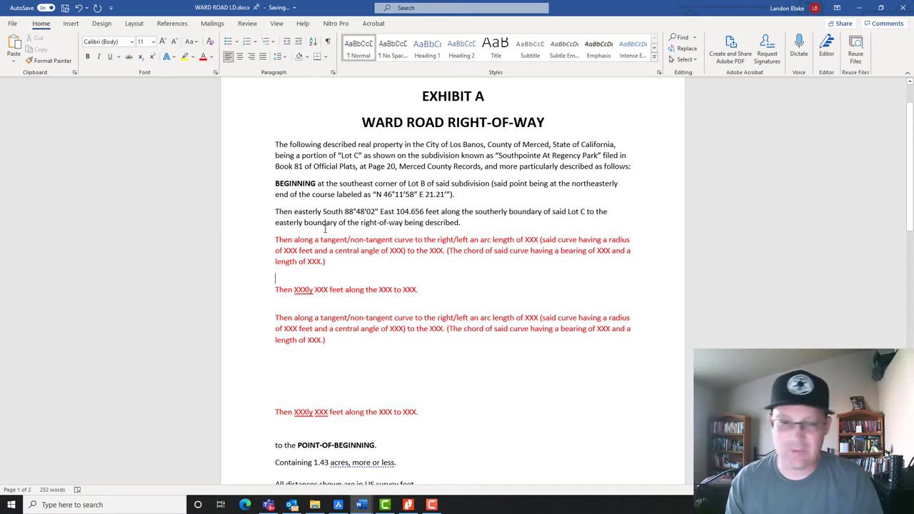
{"action": "key", "text": "Delete"}
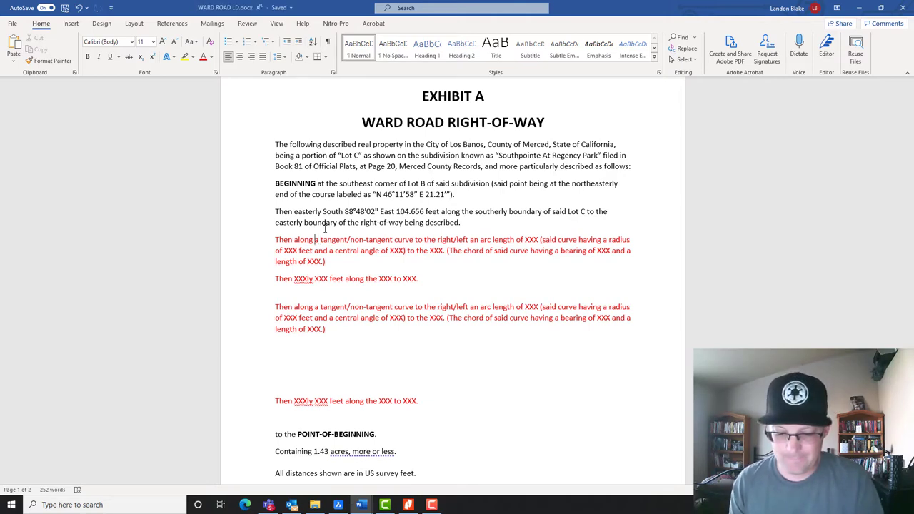
{"action": "type", "text": "the"}
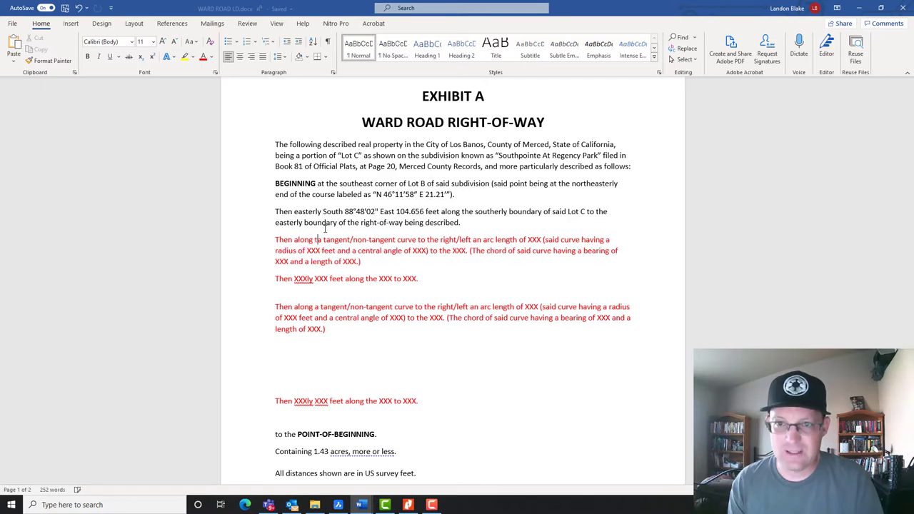
{"action": "key", "text": "BackSpace"}
{"action": "key", "text": "BackSpace"}
{"action": "key", "text": "BackSpace"}
{"action": "key", "text": "BackSpace"}
{"action": "type", "text": "adius"}
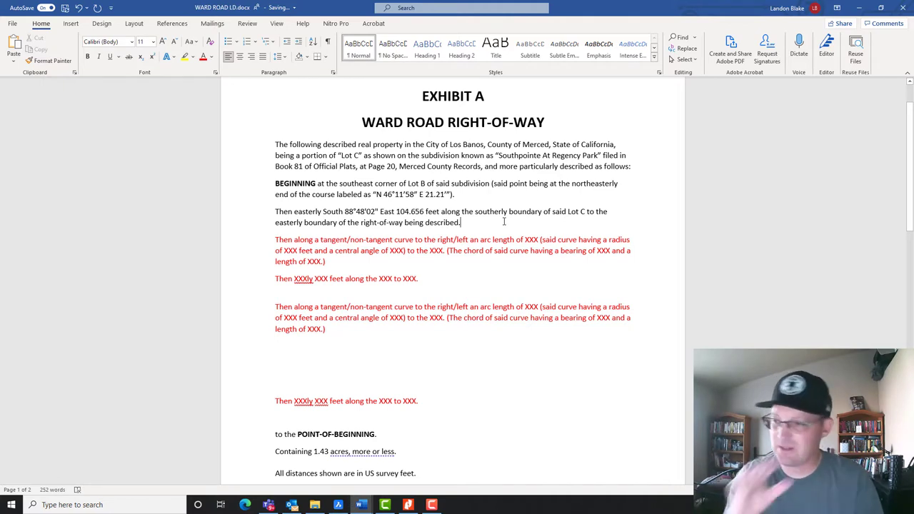
- Start a new paragraph with "Then" between the "Then easterly" course and the red curve template
{"action": "left_click", "coordinate": [503, 221]}
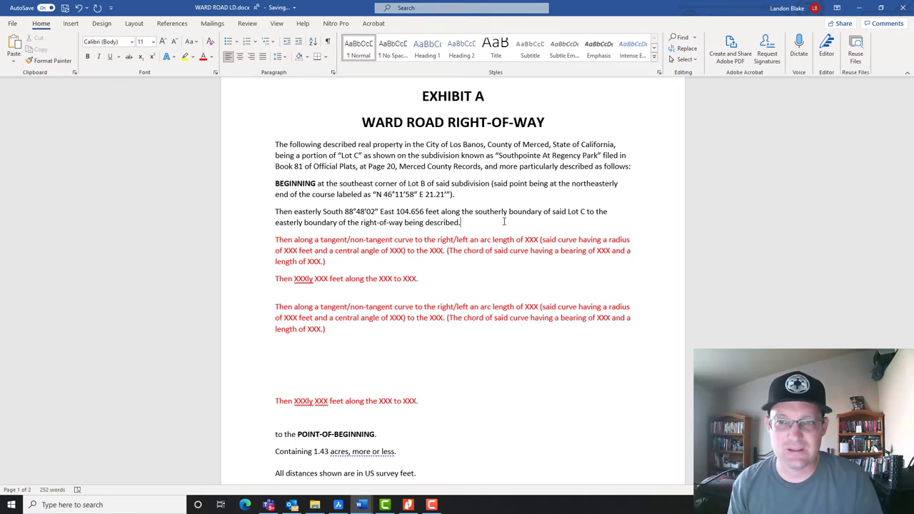
{"action": "key", "text": "Return"}
{"action": "type", "text": "Then "}
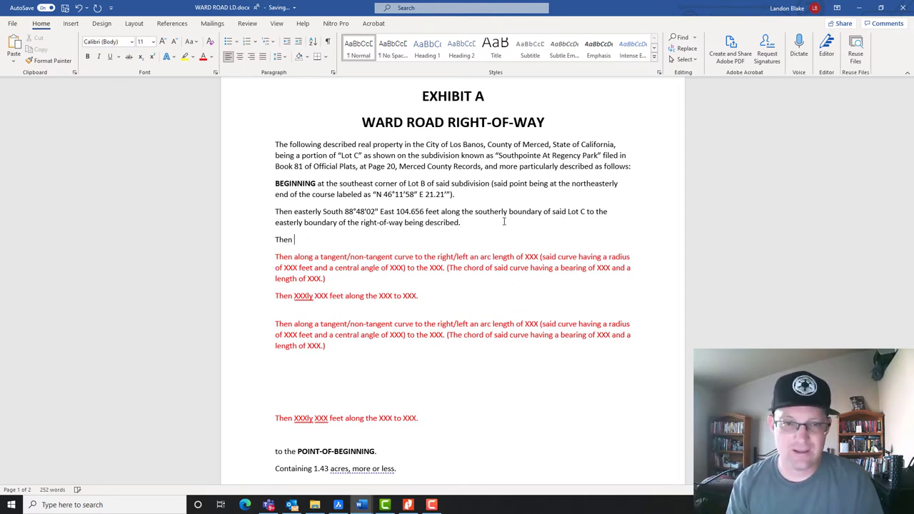
{"action": "type", "text": "along the f"}
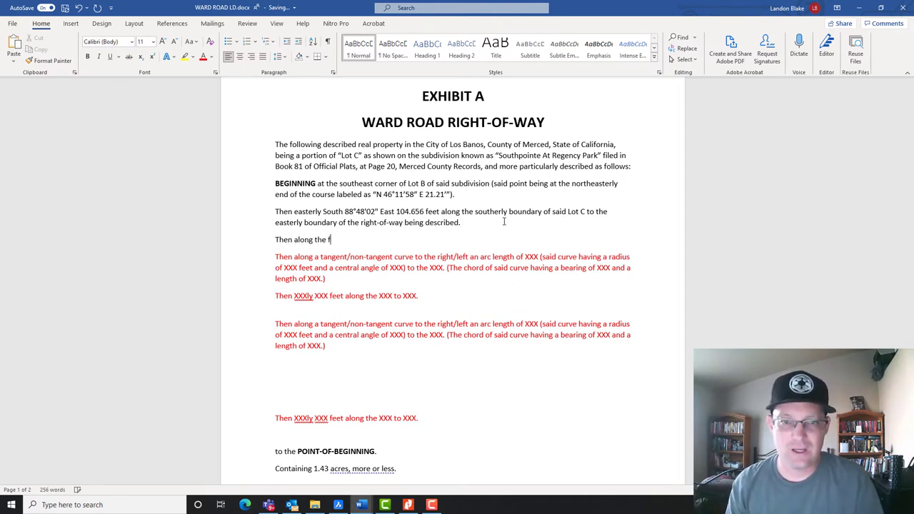
{"action": "type", "text": "ollowing cour"}
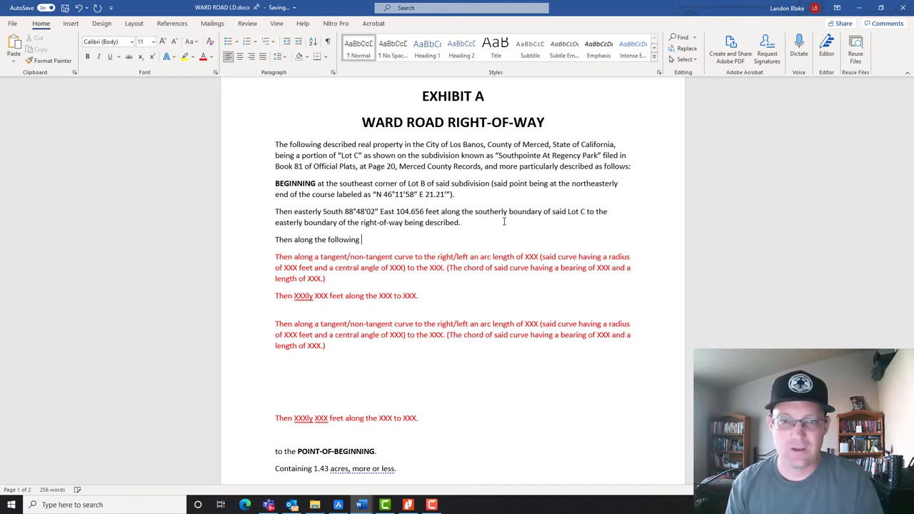
{"action": "key", "text": "BackSpace"}
{"action": "key", "text": "BackSpace"}
{"action": "key", "text": "BackSpace"}
{"action": "key", "text": "BackSpace"}
{"action": "key", "text": "BackSpace"}
{"action": "key", "text": "BackSpace"}
{"action": "key", "text": "BackSpace"}
{"action": "key", "text": "BackSpace"}
{"action": "key", "text": "BackSpace"}
{"action": "key", "text": "BackSpace"}
{"action": "key", "text": "BackSpace"}
{"action": "key", "text": "BackSpace"}
{"action": "key", "text": "BackSpace"}
{"action": "key", "text": "BackSpace"}
{"action": "key", "text": "BackSpace"}
{"action": "key", "text": "BackSpace"}
{"action": "key", "text": "BackSpace"}
{"action": "key", "text": "BackSpace"}
{"action": "key", "text": "BackSpace"}
{"action": "key", "text": "BackSpace"}
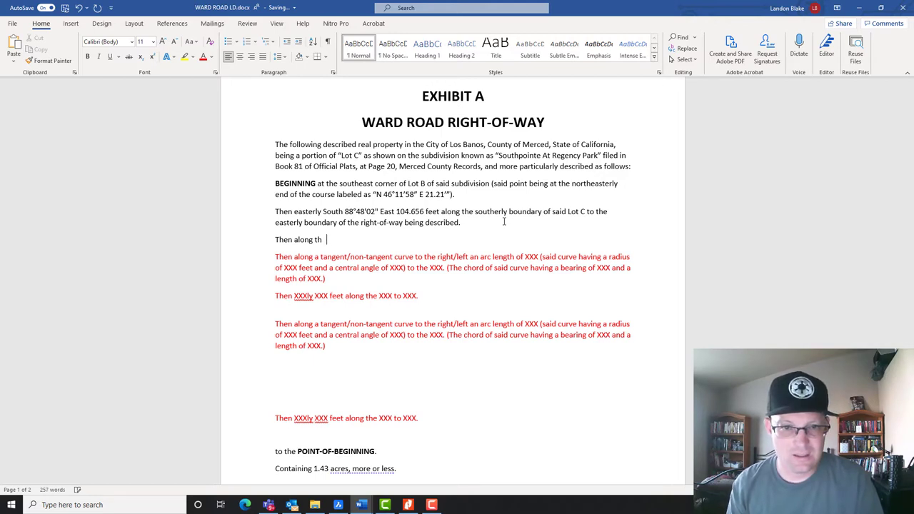
- Complete the new paragraph as "Then the following courses along the said easterly boundary of the right-of-way being described:"
{"action": "type", "text": "the folol"}
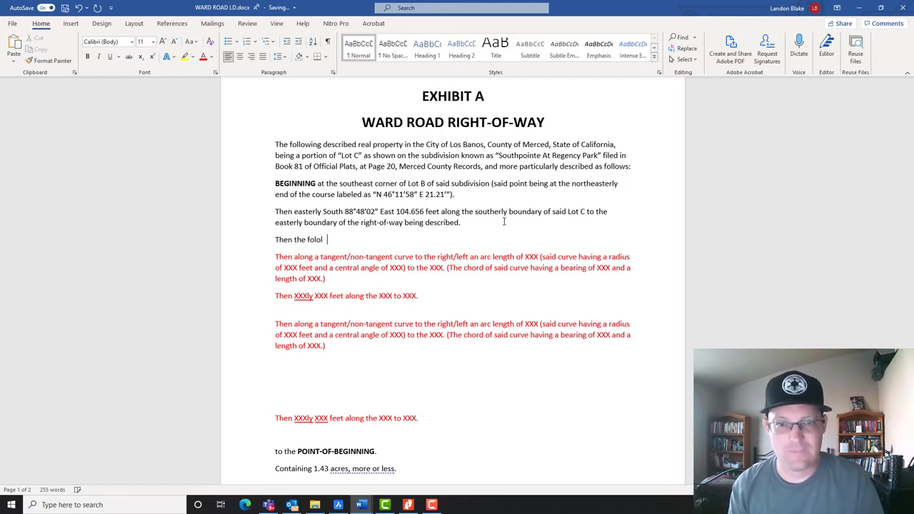
{"action": "key", "text": "BackSpace"}
{"action": "key", "text": "BackSpace"}
{"action": "type", "text": "lowing course"}
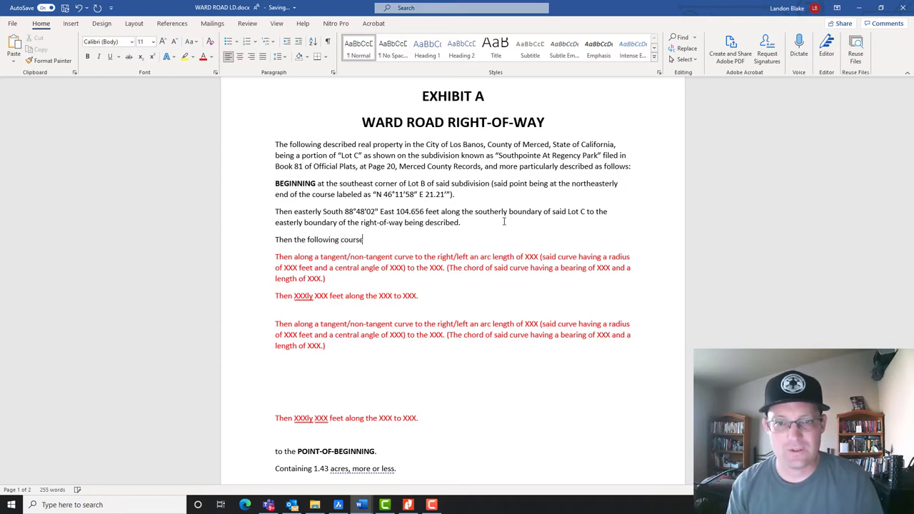
{"action": "type", "text": "s along "}
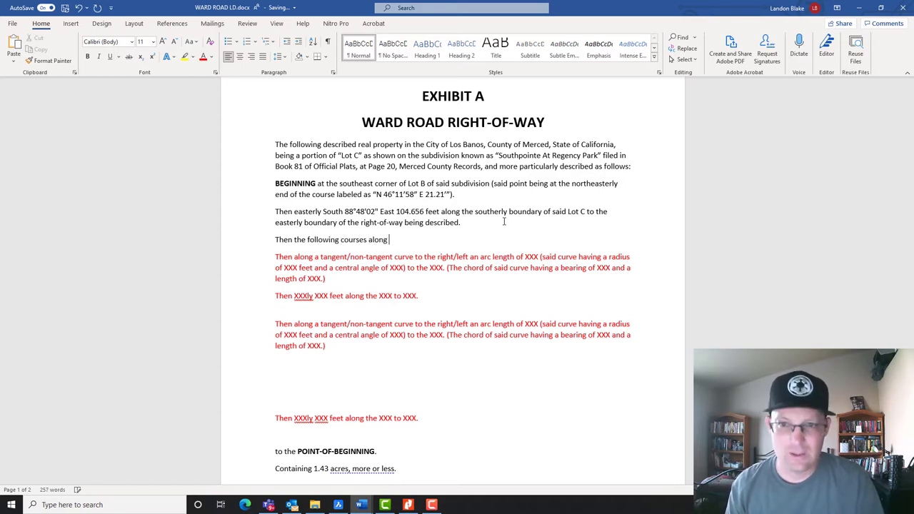
{"action": "type", "text": "the said"}
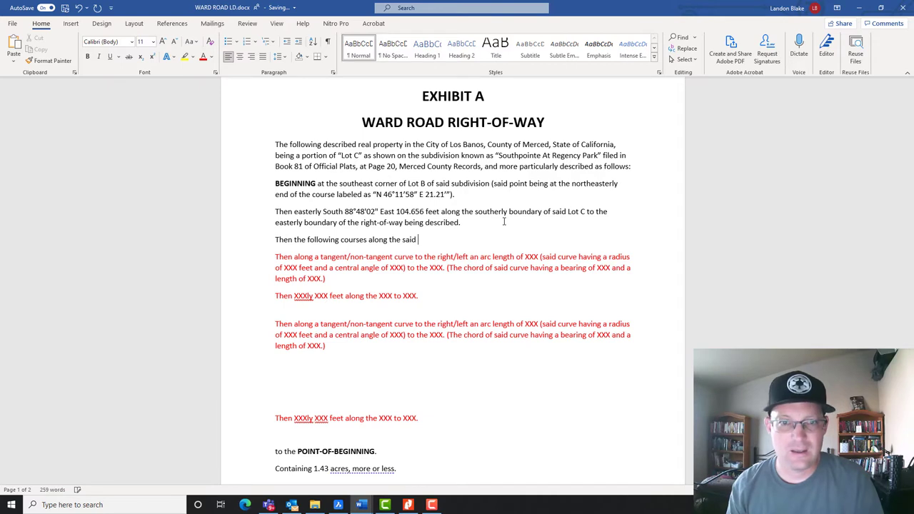
{"action": "type", "text": " easterly"}
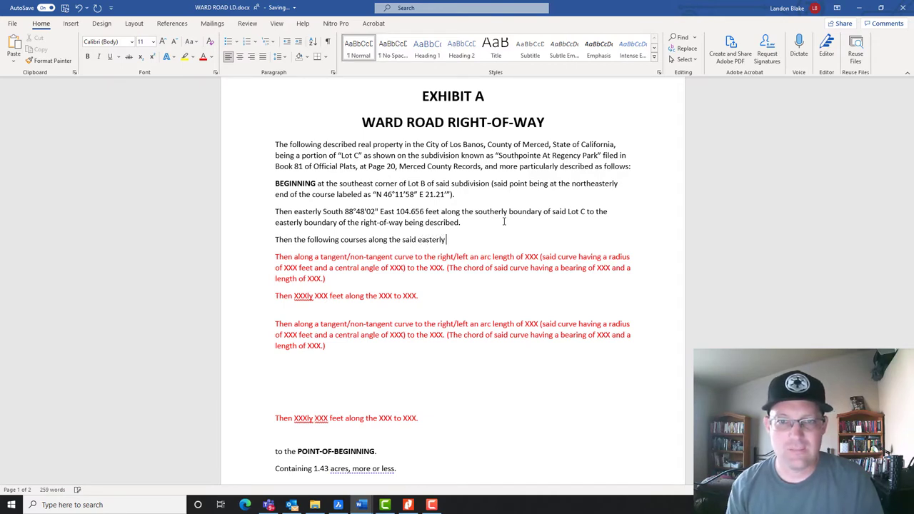
{"action": "type", "text": " boundary of the"}
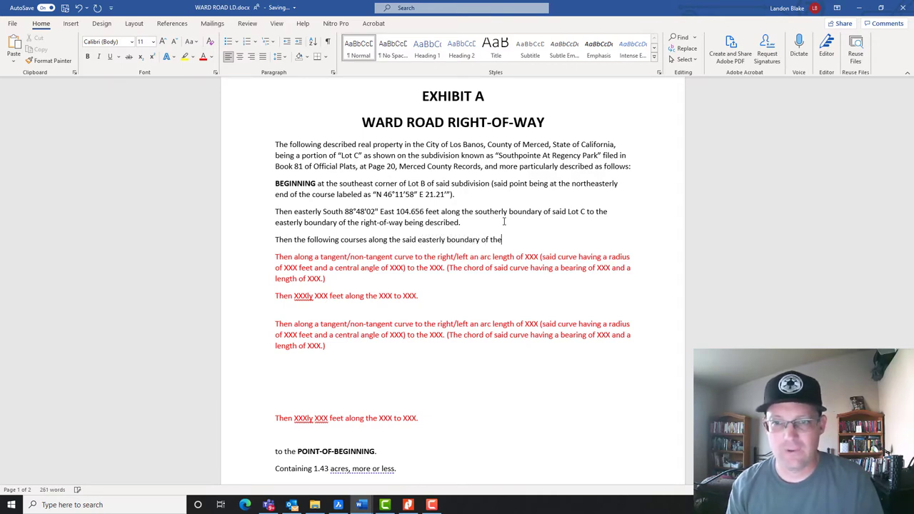
{"action": "type", "text": " right-of-way b"}
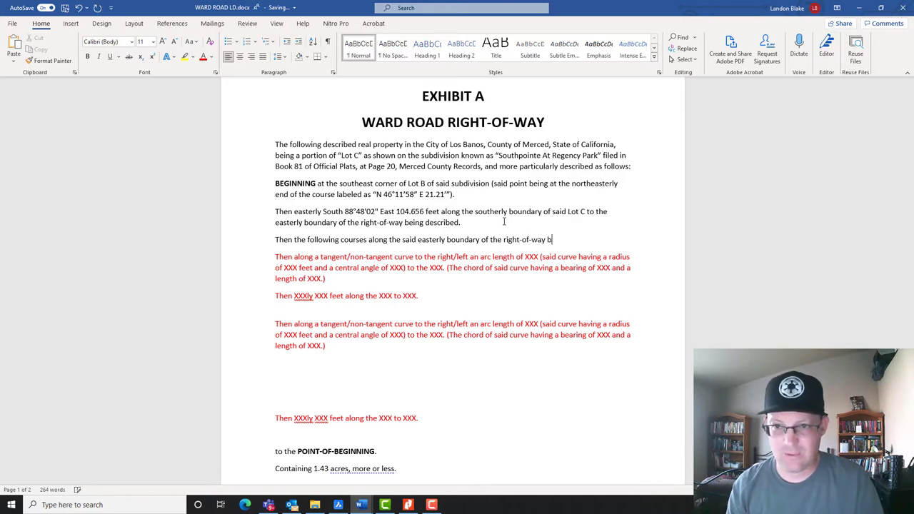
{"action": "type", "text": "eing described:"}
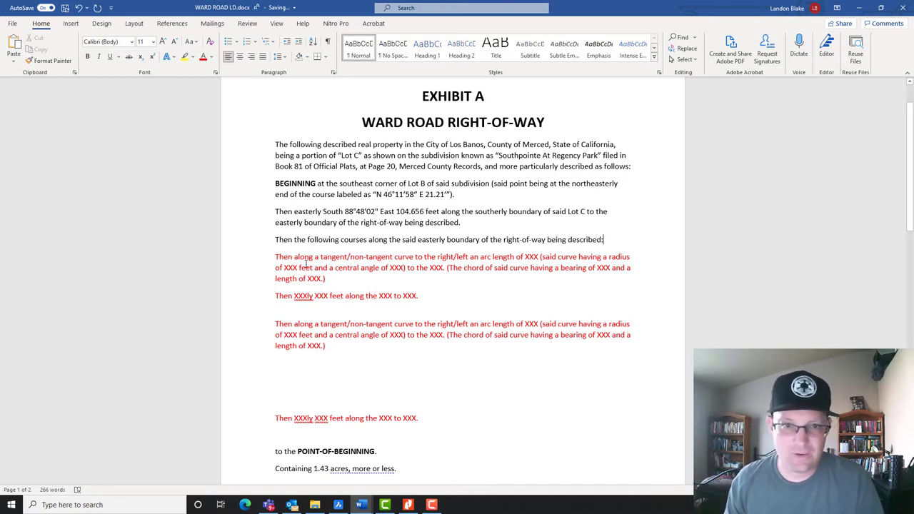
- Number the first red curve paragraph as item 1) and reduce its wording to "a non-tangent curve to the left"
{"action": "type", "text": "1)"}
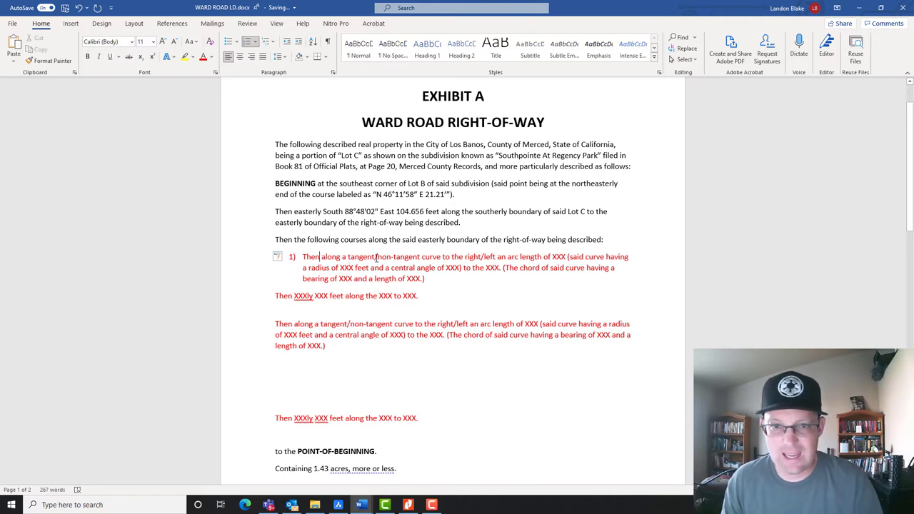
{"action": "left_click_drag", "start_coordinate": [348, 259], "coordinate": [381, 258]}
{"action": "key", "text": "Delete"}
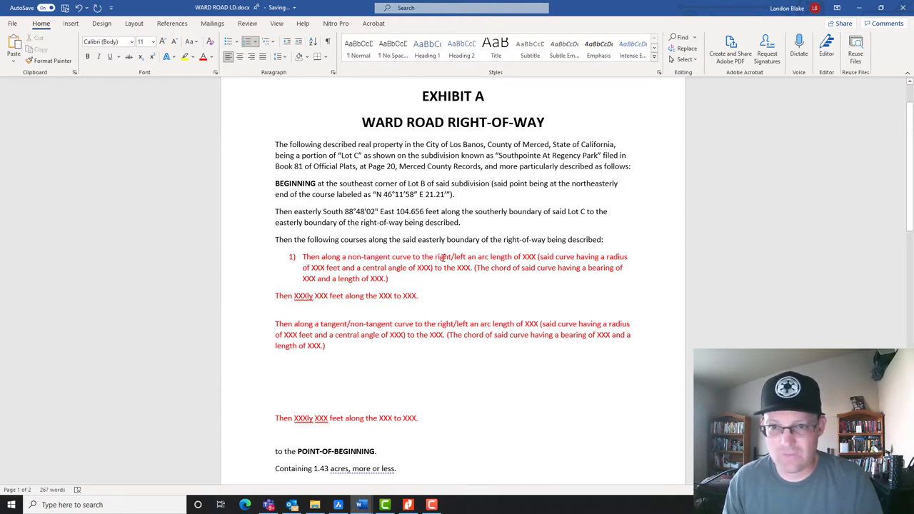
{"action": "left_click_drag", "start_coordinate": [443, 258], "coordinate": [455, 258]}
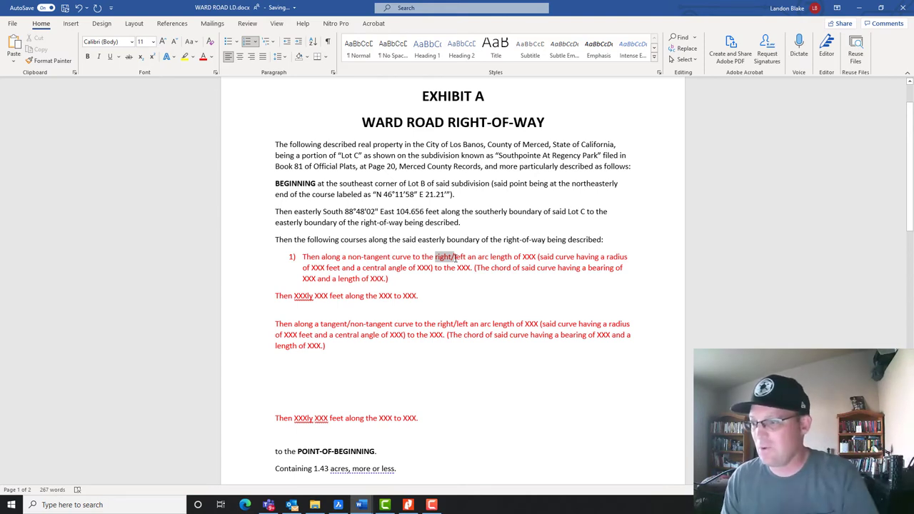
{"action": "key", "text": "BackSpace"}
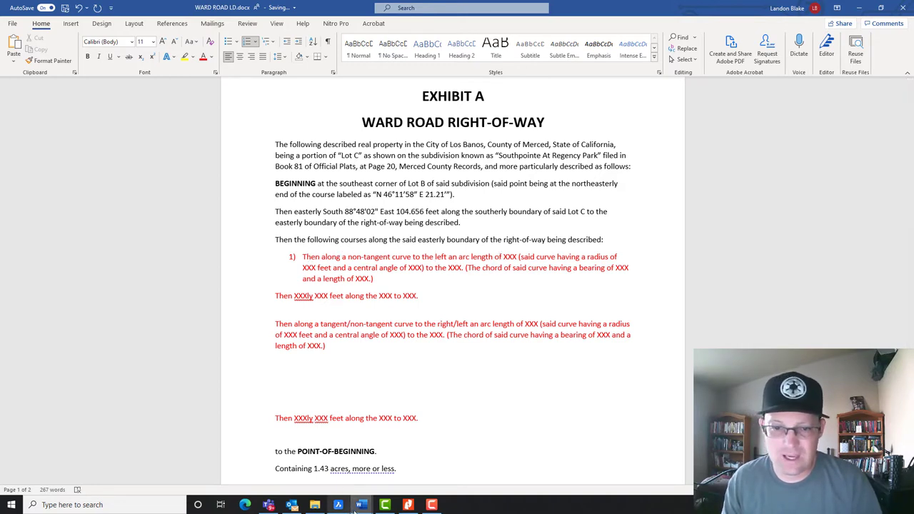
- Check Course 2 in the closure report, and set item 1's arc length to 54.17 and radius to 215.00 feet
{"action": "left_click", "coordinate": [413, 464]}
{"action": "left_click", "coordinate": [338, 212]}
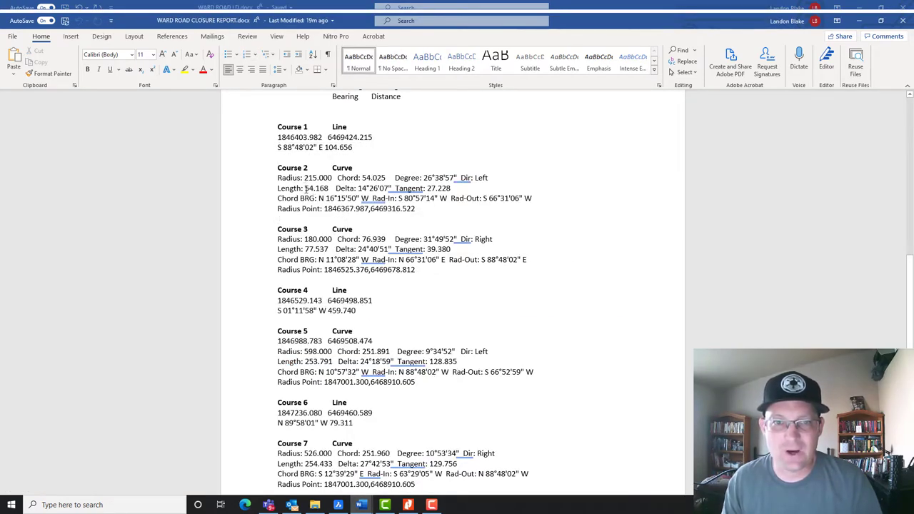
{"action": "left_click", "coordinate": [857, 22]}
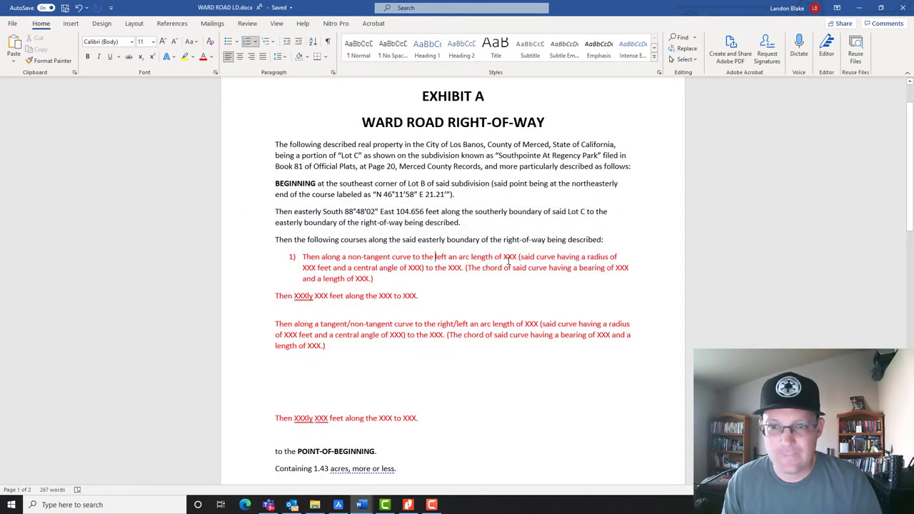
{"action": "left_click_drag", "start_coordinate": [504, 258], "coordinate": [514, 260]}
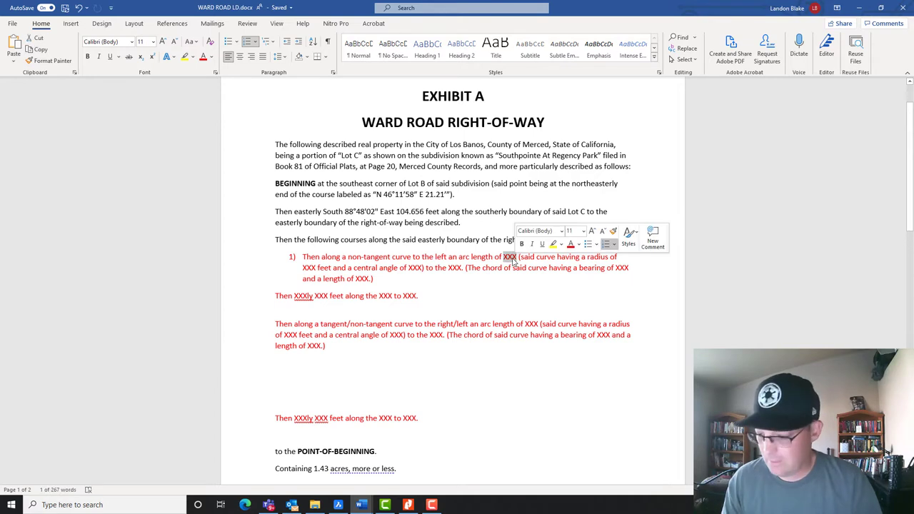
{"action": "type", "text": "54.17"}
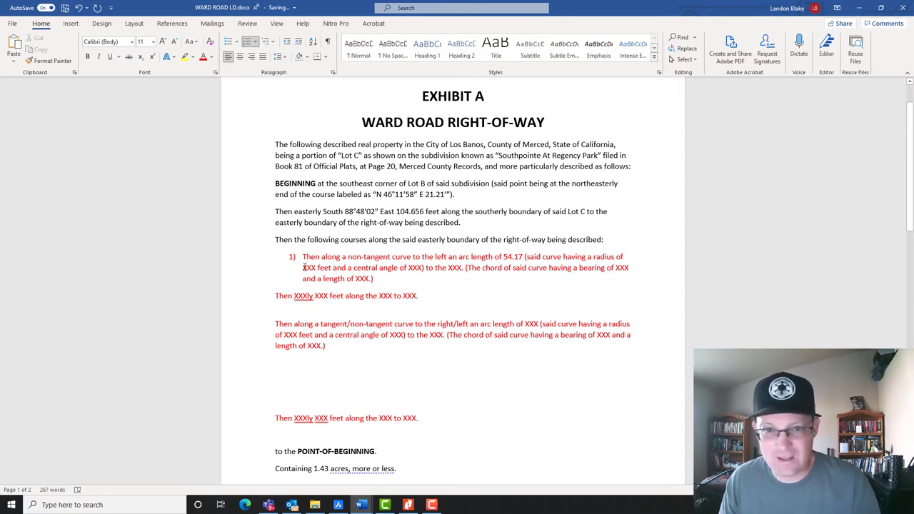
{"action": "left_click_drag", "start_coordinate": [304, 267], "coordinate": [316, 269]}
{"action": "type", "text": "215"}
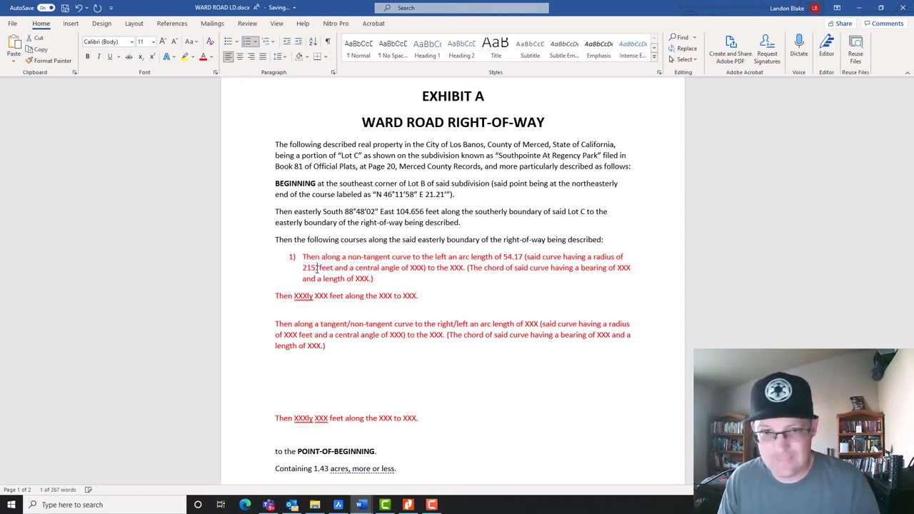
{"action": "type", "text": ".00"}
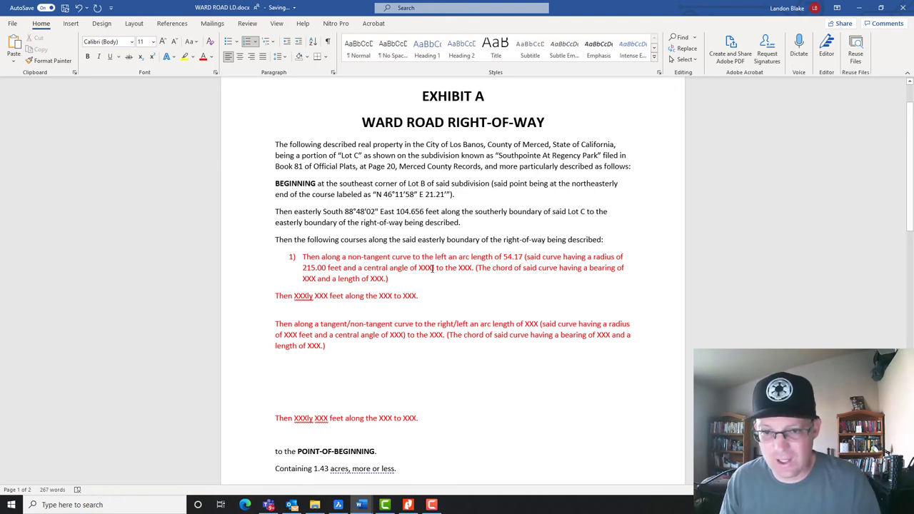
- Copy Course 2's delta angle 14°26'07" from the closure report into item 1 as the central angle
{"action": "left_click", "coordinate": [384, 505]}
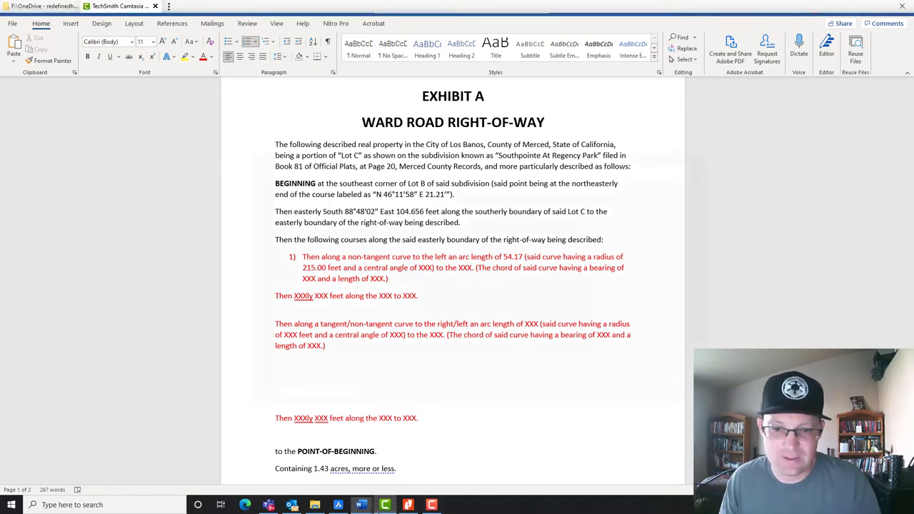
{"action": "left_click", "coordinate": [384, 505]}
{"action": "left_click", "coordinate": [360, 504]}
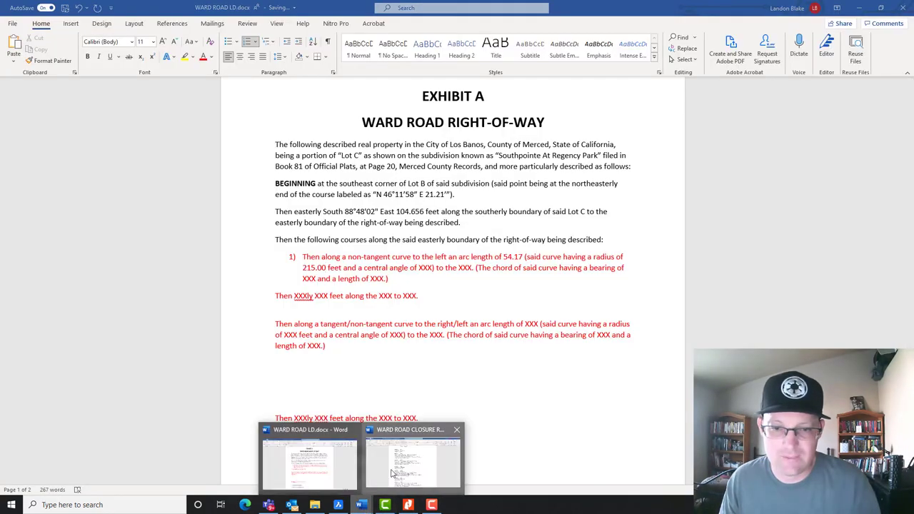
{"action": "left_click", "coordinate": [391, 473]}
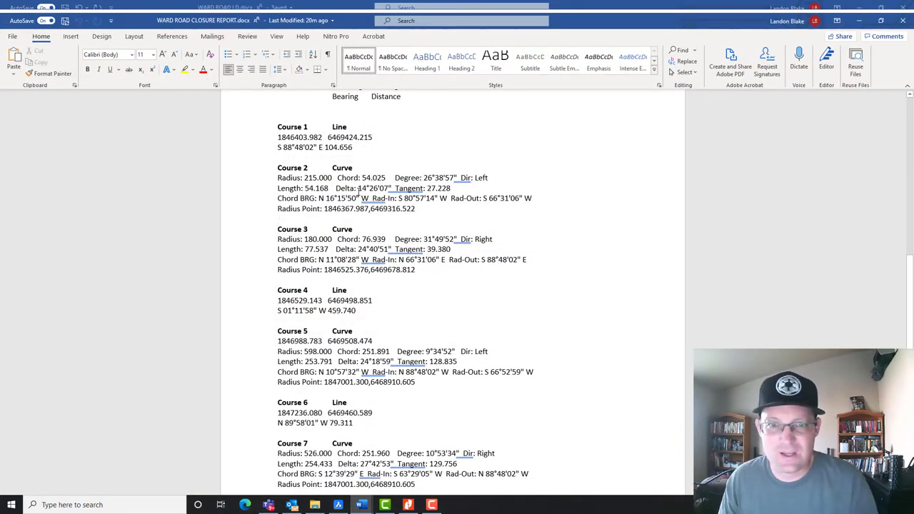
{"action": "left_click_drag", "start_coordinate": [358, 190], "coordinate": [392, 187]}
{"action": "key", "text": "ctrl+c"}
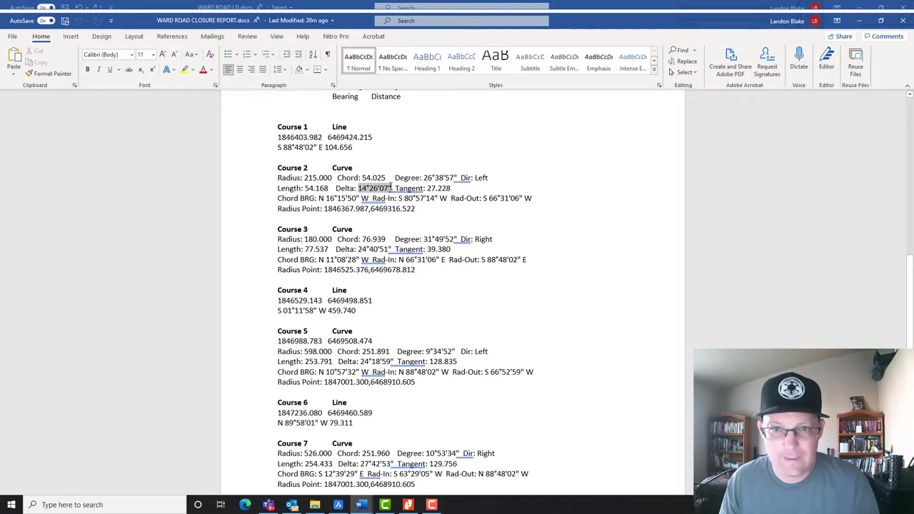
{"action": "mouse_move", "coordinate": [361, 500]}
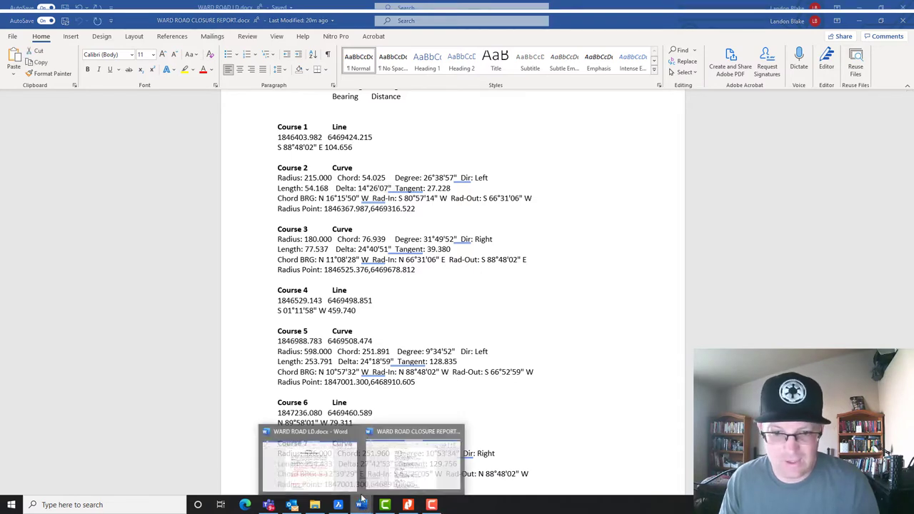
{"action": "left_click", "coordinate": [311, 461]}
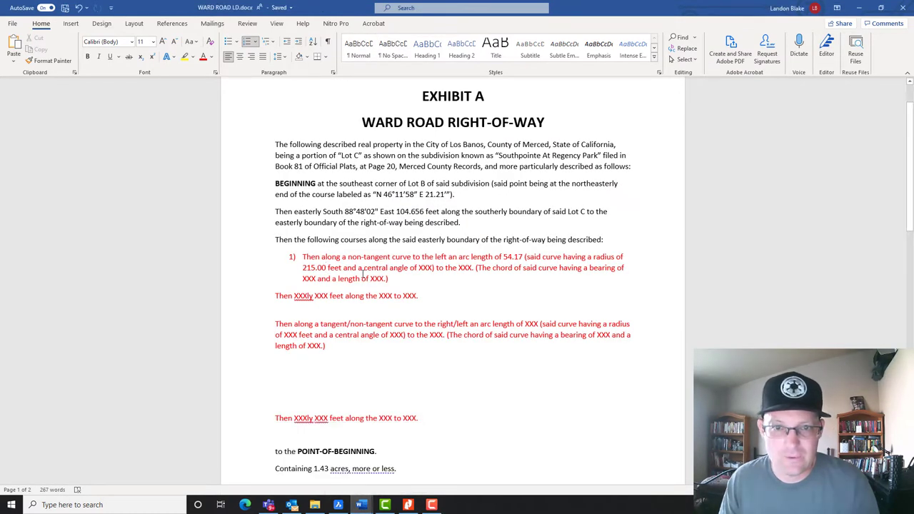
{"action": "left_click_drag", "start_coordinate": [418, 268], "coordinate": [434, 269]}
{"action": "key", "text": "ctrl+v"}
- Delete "to the XXX" from item 1 so its first sentence ends with a period directly after the central angle parenthesis
{"action": "left_click", "coordinate": [519, 285]}
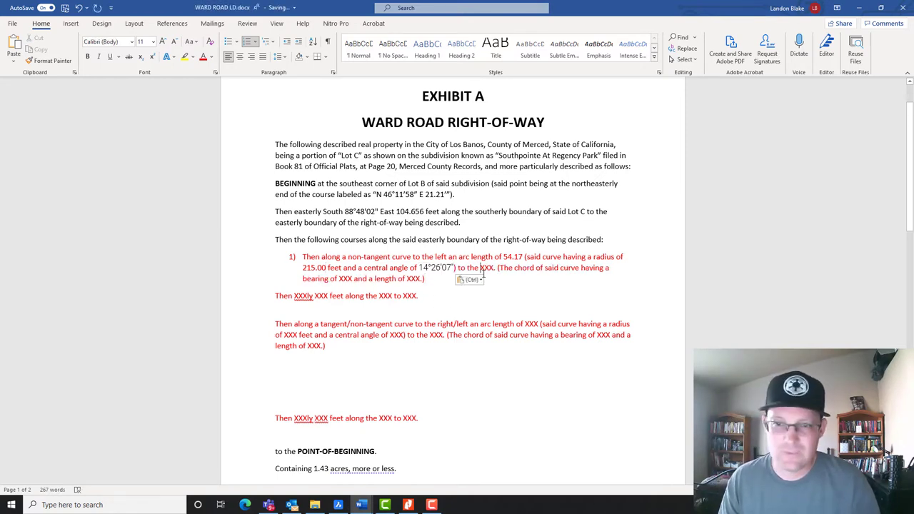
{"action": "key", "text": "BackSpace"}
{"action": "key", "text": "BackSpace"}
{"action": "key", "text": "BackSpace"}
{"action": "key", "text": "BackSpace"}
{"action": "key", "text": "BackSpace"}
{"action": "key", "text": "BackSpace"}
{"action": "key", "text": "BackSpace"}
{"action": "key", "text": "BackSpace"}
{"action": "key", "text": "BackSpace"}
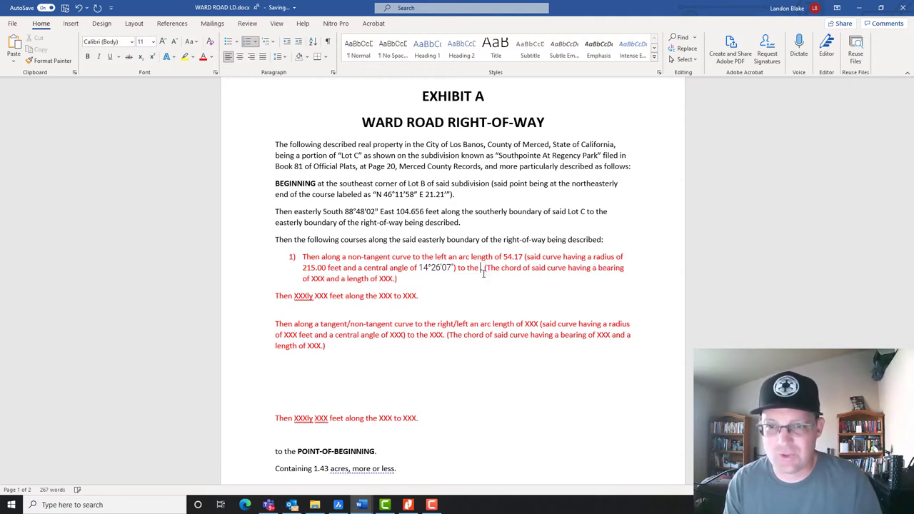
{"action": "key", "text": "BackSpace"}
{"action": "key", "text": "BackSpace"}
{"action": "key", "text": "BackSpace"}
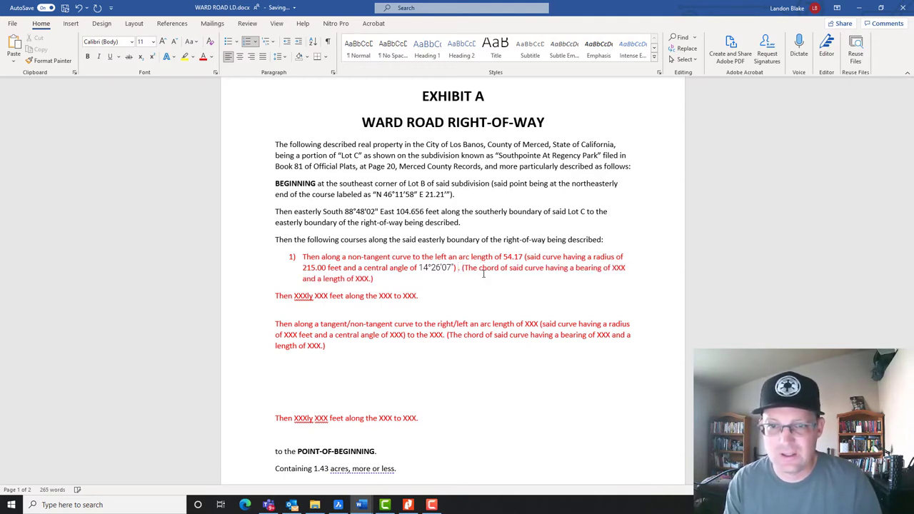
{"action": "type", "text": "."}
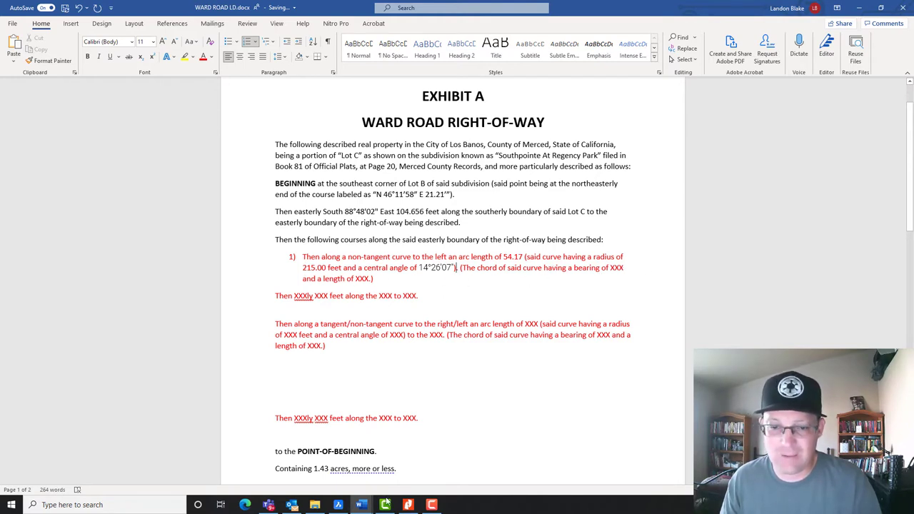
- Copy Course 2's chord bearing N 16°15'50" W from the closure report over item 1's chord bearing placeholder
{"action": "mouse_move", "coordinate": [362, 504]}
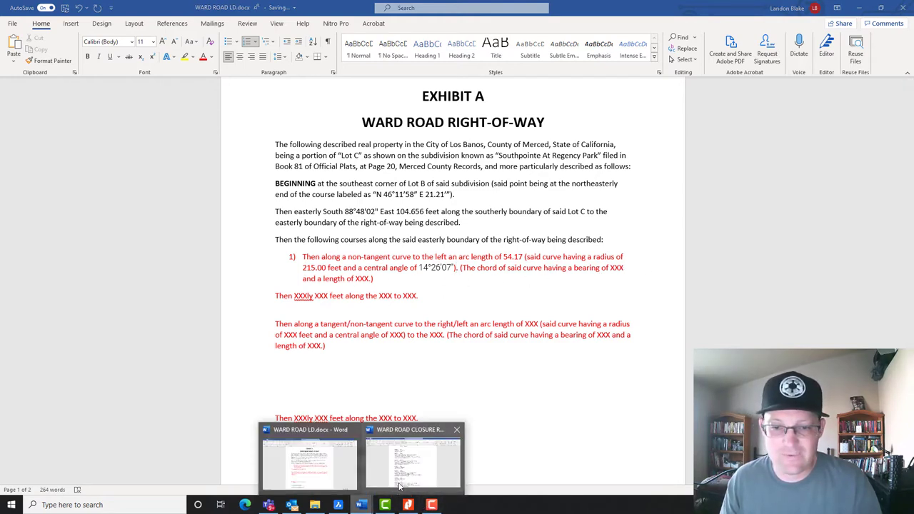
{"action": "left_click", "coordinate": [412, 463]}
{"action": "left_click", "coordinate": [448, 297]}
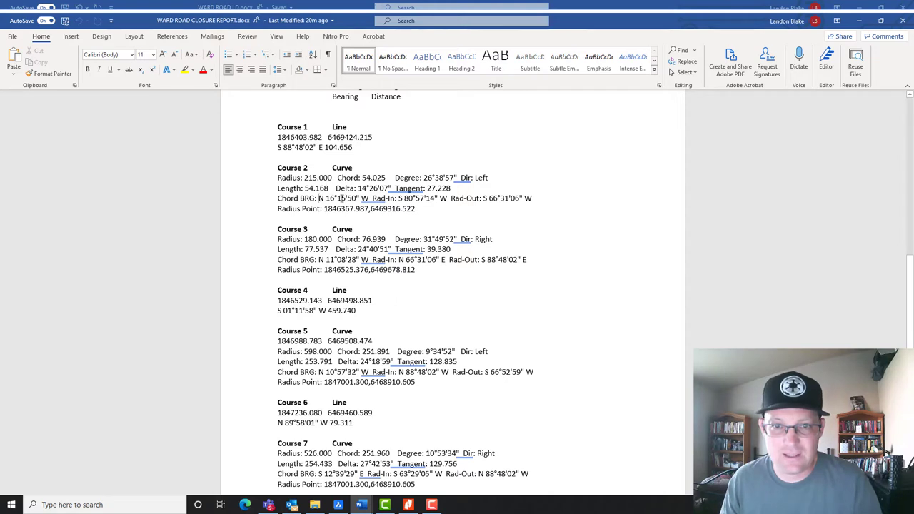
{"action": "left_click_drag", "start_coordinate": [318, 199], "coordinate": [366, 200]}
{"action": "key", "text": "ctrl+c"}
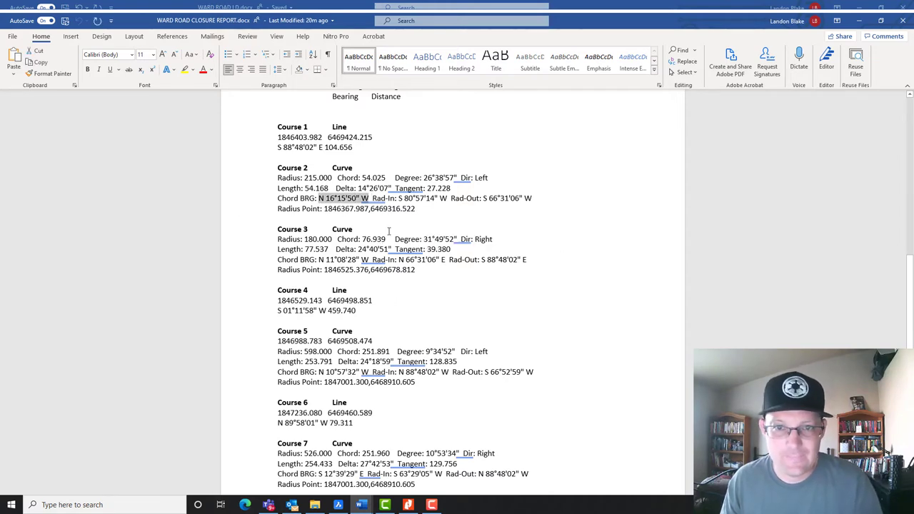
{"action": "left_click", "coordinate": [277, 218]}
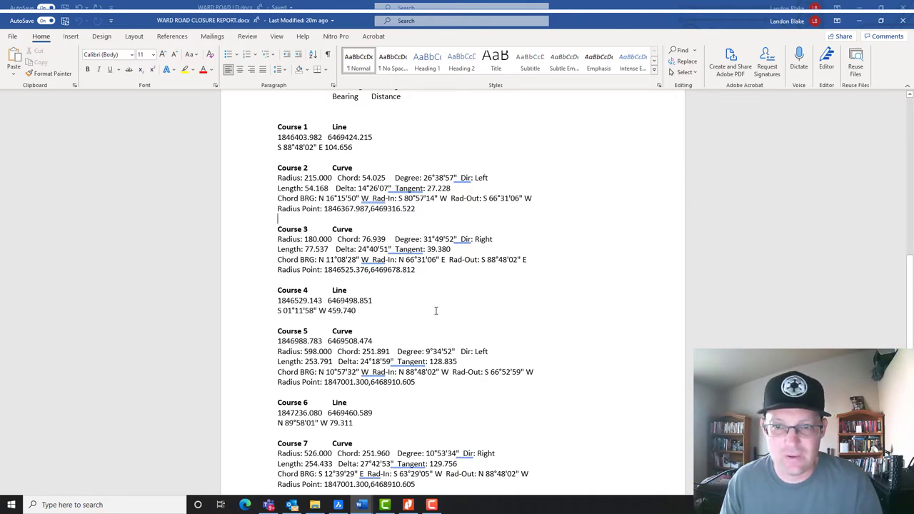
{"action": "left_click", "coordinate": [861, 17]}
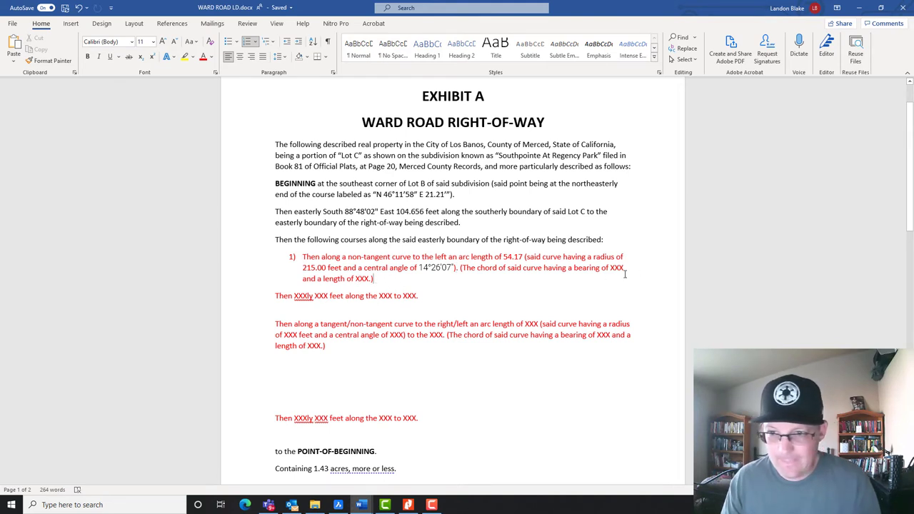
{"action": "left_click_drag", "start_coordinate": [622, 271], "coordinate": [619, 273]}
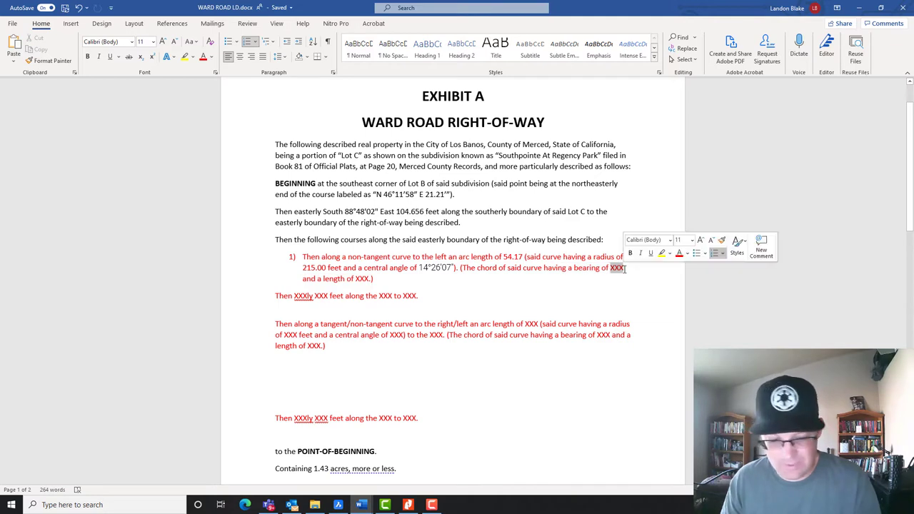
{"action": "key", "text": "ctrl+v"}
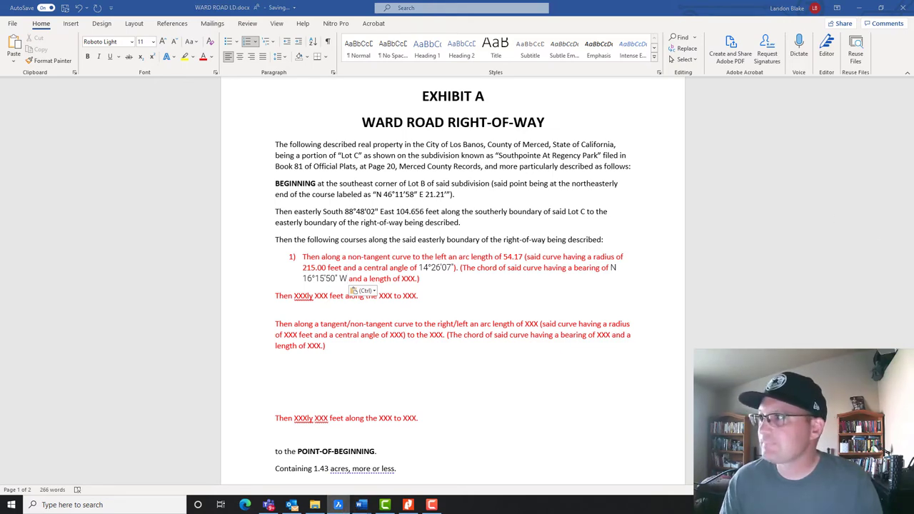
- Switch to the BNDY-DSGN drawing in BricsCAD, draw a chord line between the lower easterly curve's endpoints, and select it to read its length
{"action": "left_click", "coordinate": [338, 505]}
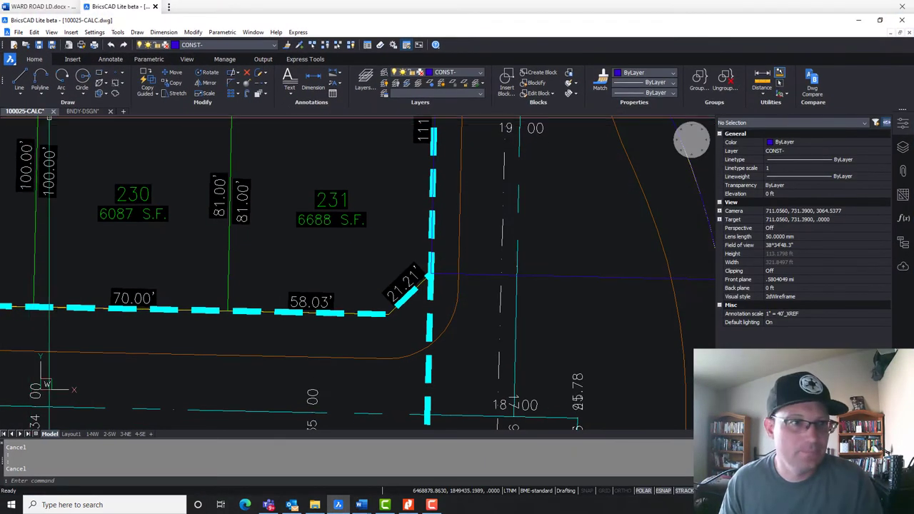
{"action": "left_click", "coordinate": [80, 112]}
{"action": "scroll", "coordinate": [466, 236], "scroll_direction": "up", "scroll_amount": 5}
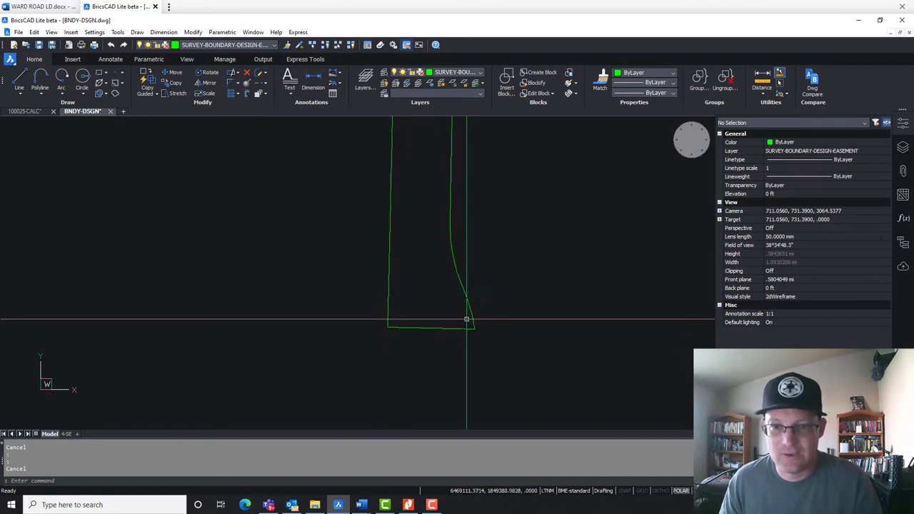
{"action": "scroll", "coordinate": [466, 319], "scroll_direction": "up", "scroll_amount": 3}
{"action": "type", "text": "l"}
{"action": "key", "text": "Return"}
{"action": "left_click", "coordinate": [483, 342]}
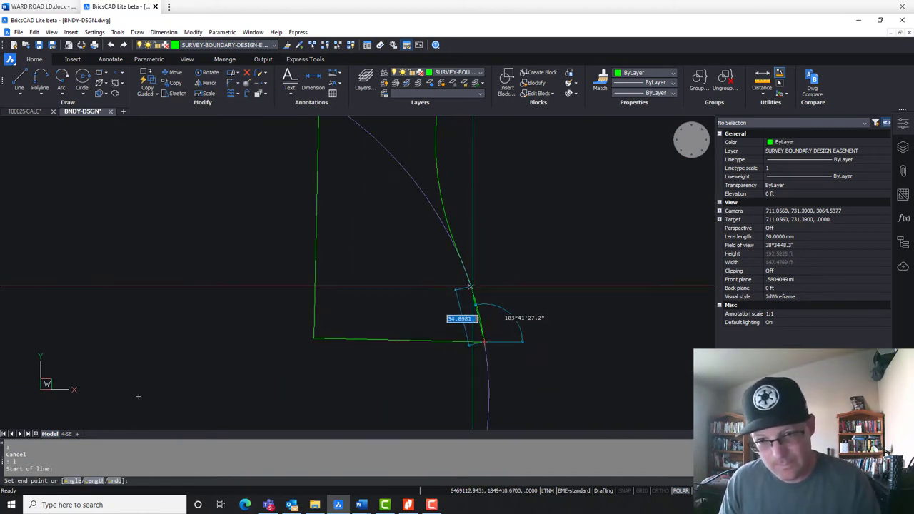
{"action": "left_click", "coordinate": [460, 257]}
{"action": "key", "text": "Escape"}
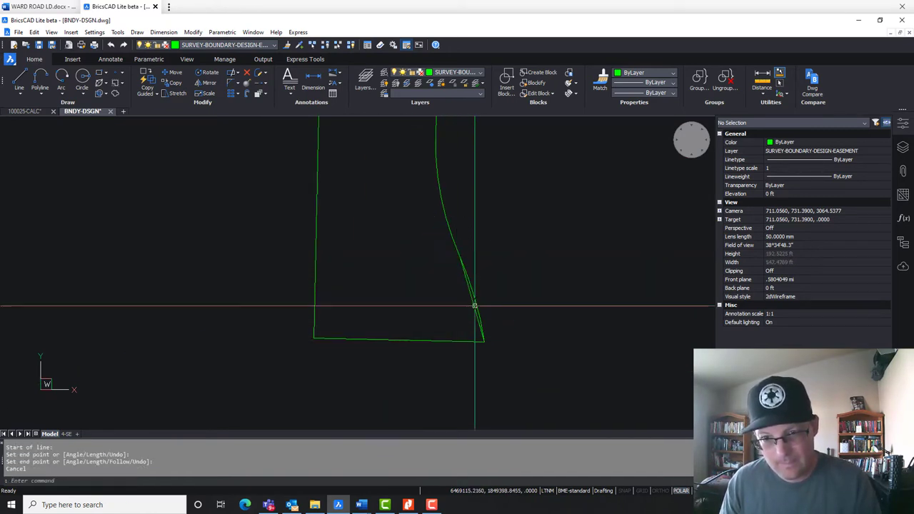
{"action": "left_click", "coordinate": [472, 300]}
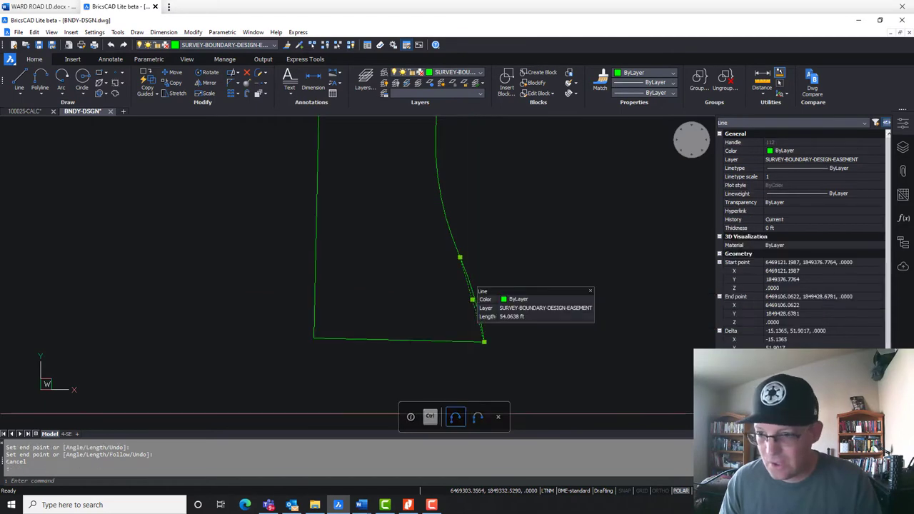
- Return to the Word land description and set item 1's chord length to "54.06 feet"
{"action": "left_click", "coordinate": [858, 20]}
{"action": "mouse_move", "coordinate": [361, 505]}
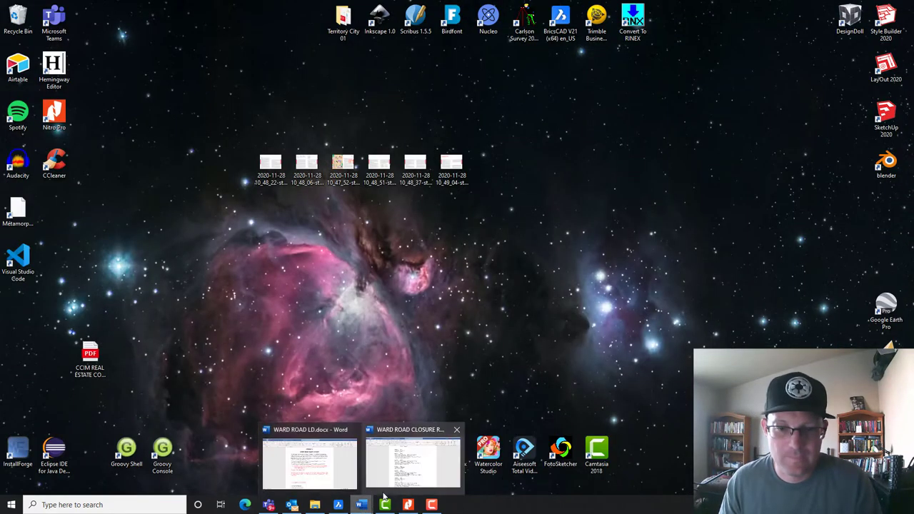
{"action": "left_click", "coordinate": [309, 457]}
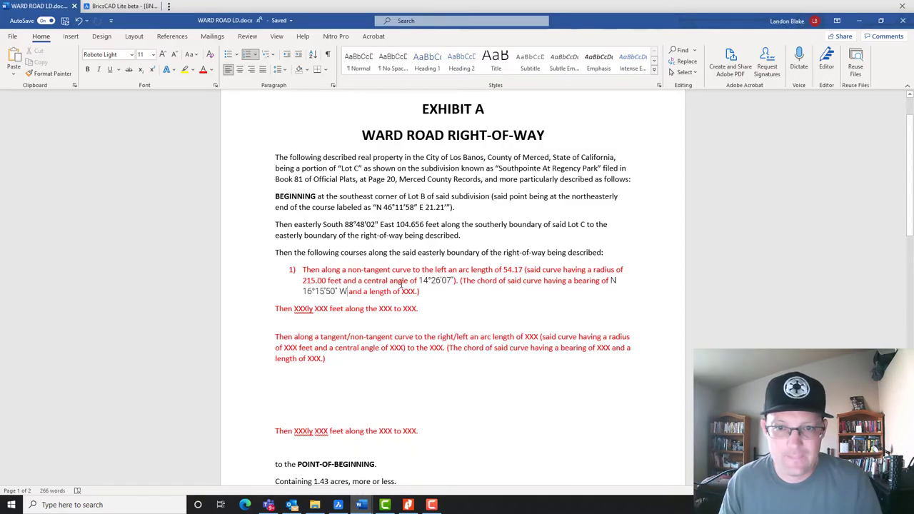
{"action": "key", "text": "ctrl+v"}
{"action": "double_click", "coordinate": [410, 293]}
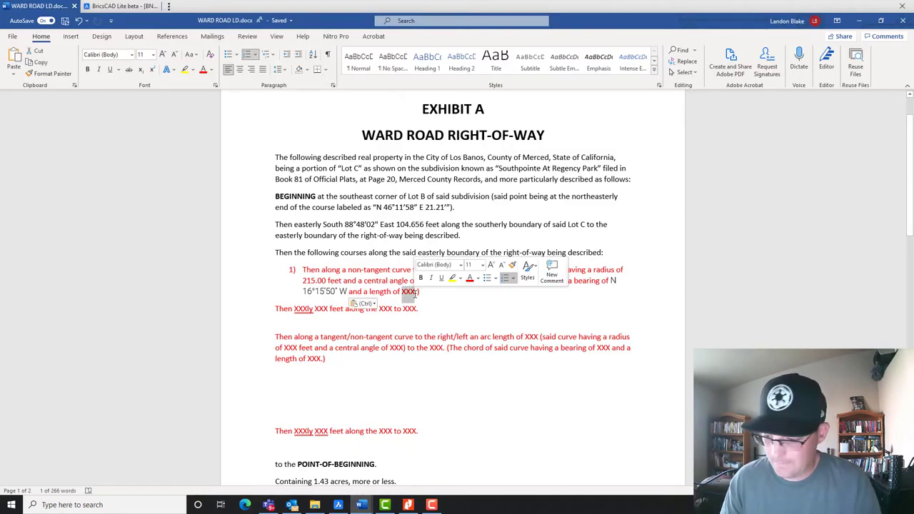
{"action": "type", "text": "54.06 feet"}
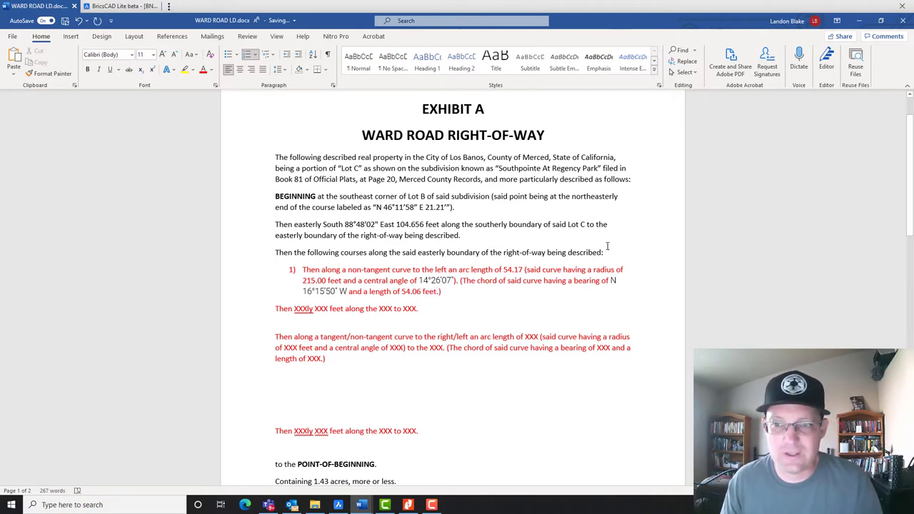
- Copy the formatting of the "Then the following courses" paragraph onto the completed curve paragraph below it
{"action": "left_click_drag", "start_coordinate": [624, 250], "coordinate": [240, 247]}
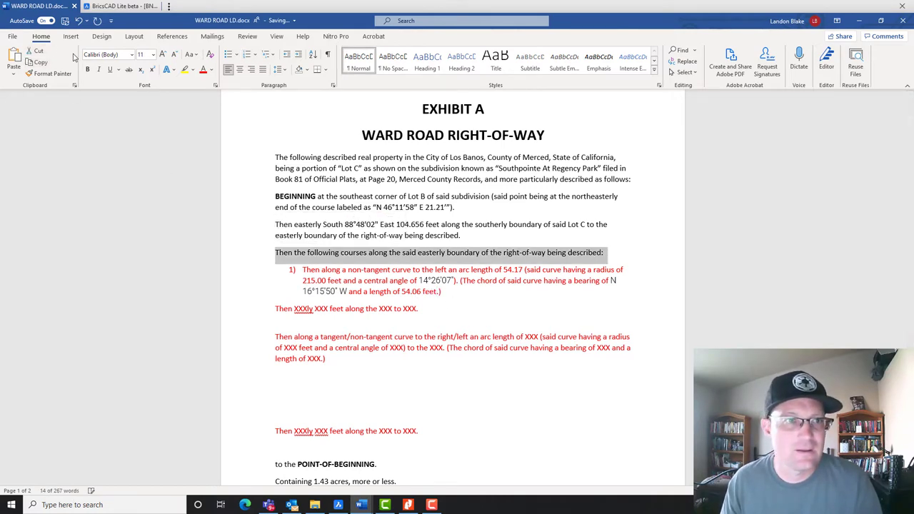
{"action": "left_click", "coordinate": [48, 73]}
{"action": "left_click_drag", "start_coordinate": [452, 293], "coordinate": [295, 267]}
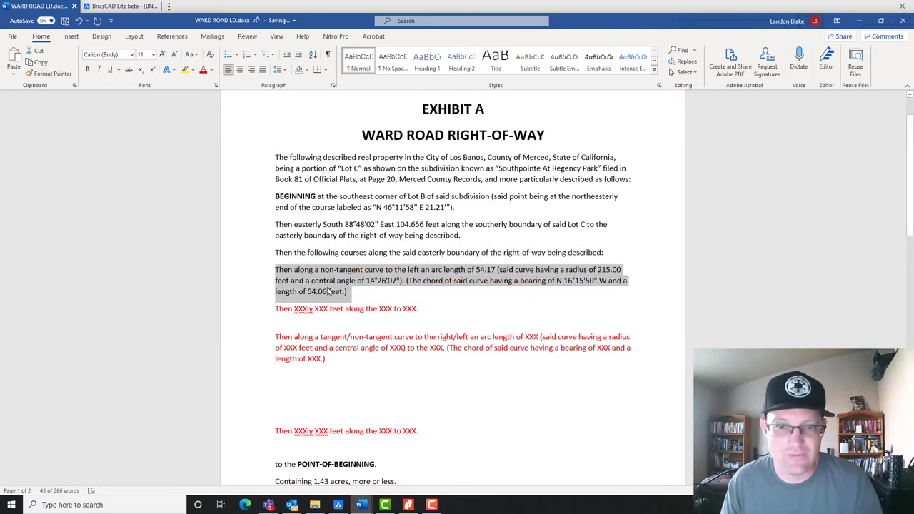
{"action": "key", "text": "Left"}
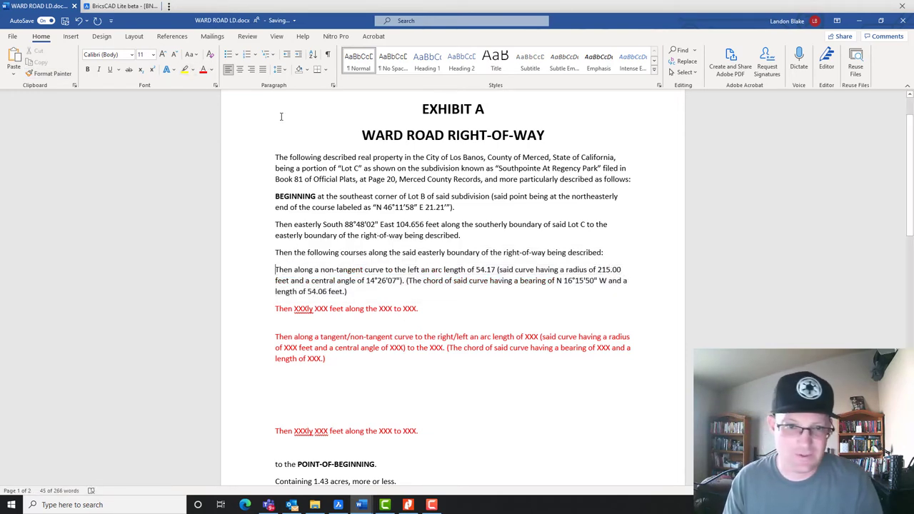
- Number the completed curve paragraph as item 1) and copy the red curve template below it as item 2
{"action": "type", "text": "1)"}
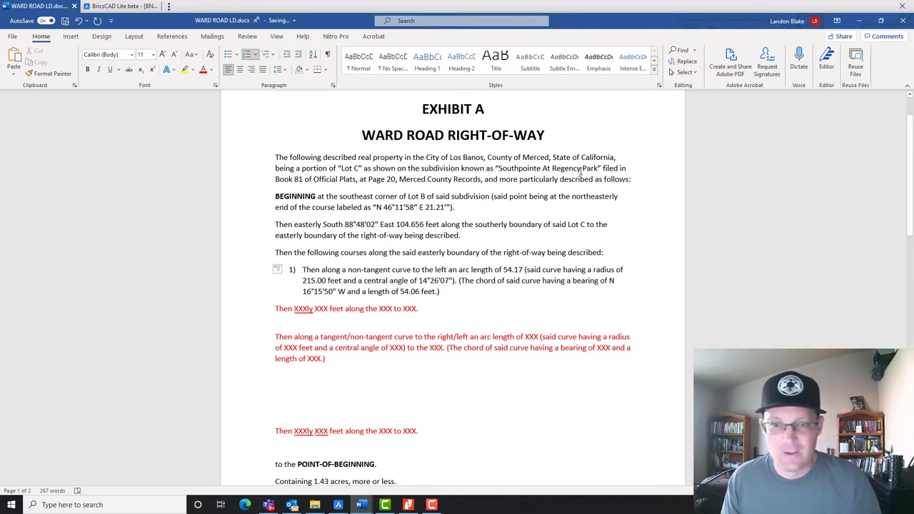
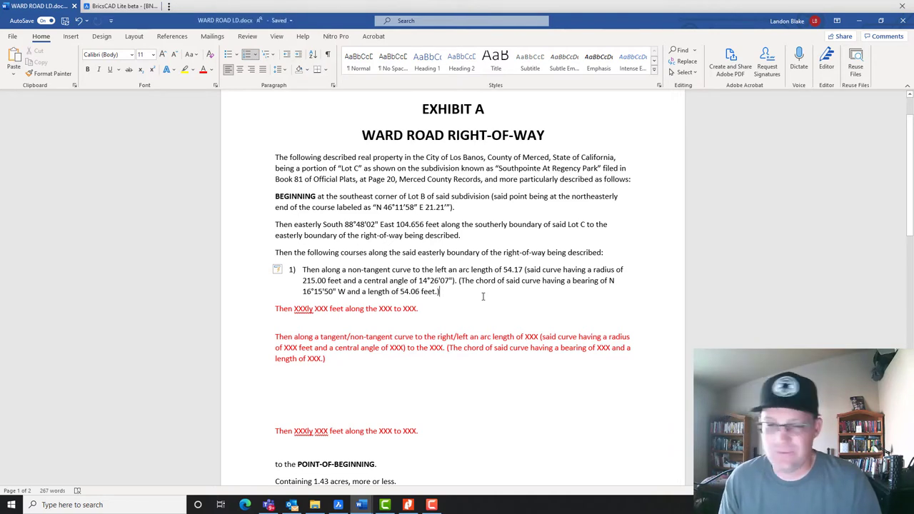
{"action": "left_click", "coordinate": [436, 309]}
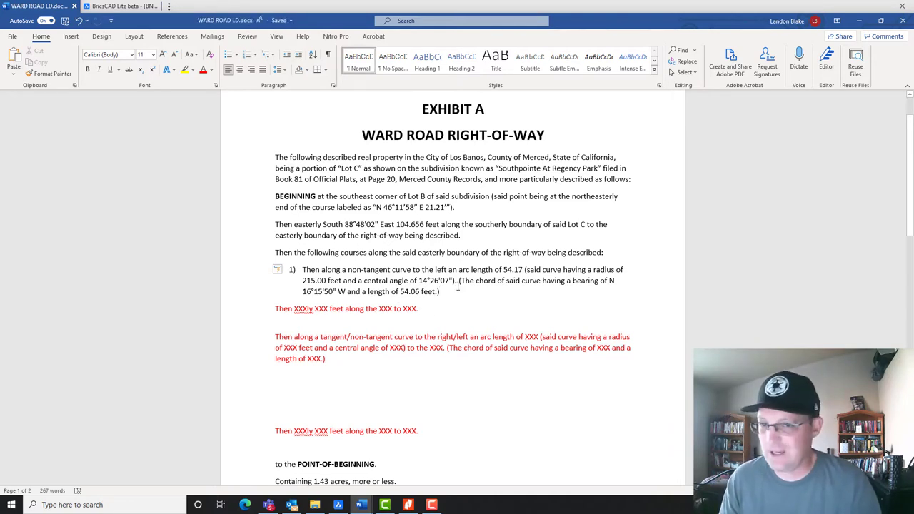
{"action": "left_click_drag", "start_coordinate": [330, 361], "coordinate": [282, 340]}
{"action": "key", "text": "ctrl+c"}
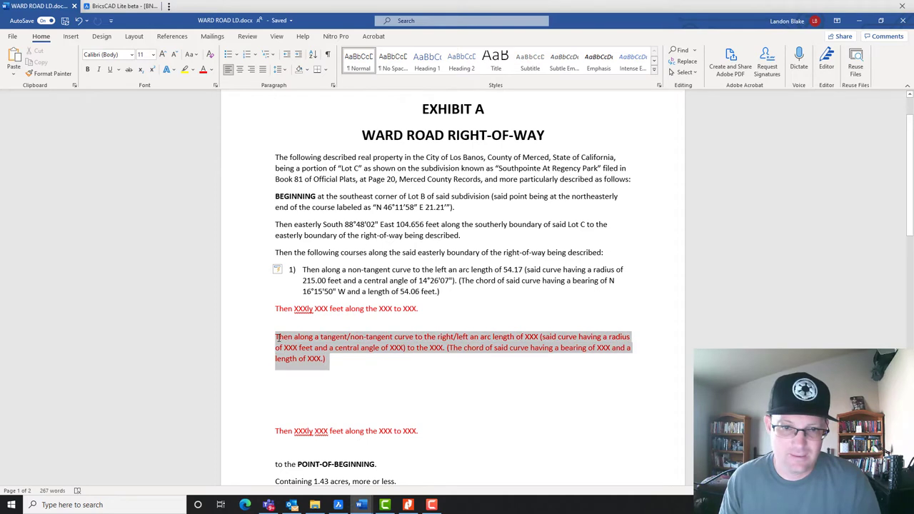
{"action": "left_click", "coordinate": [454, 291]}
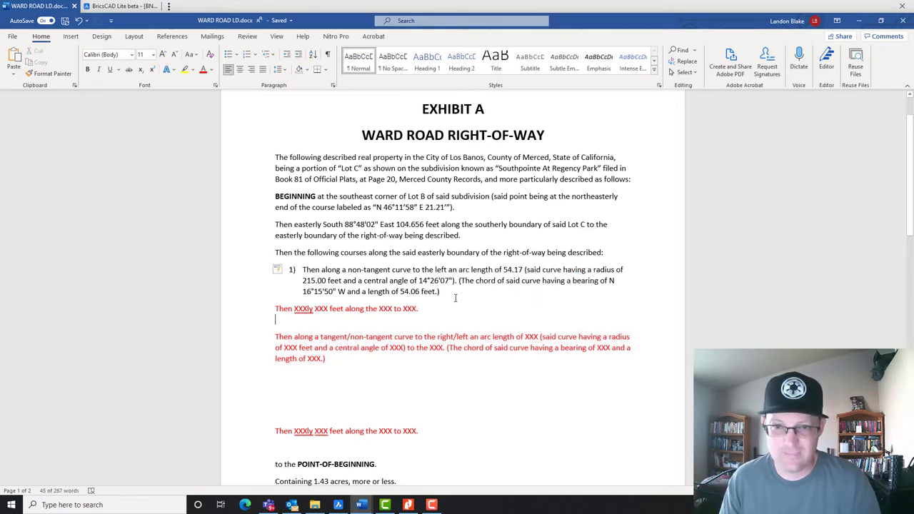
{"action": "key", "text": "Return"}
{"action": "key", "text": "ctrl+v"}
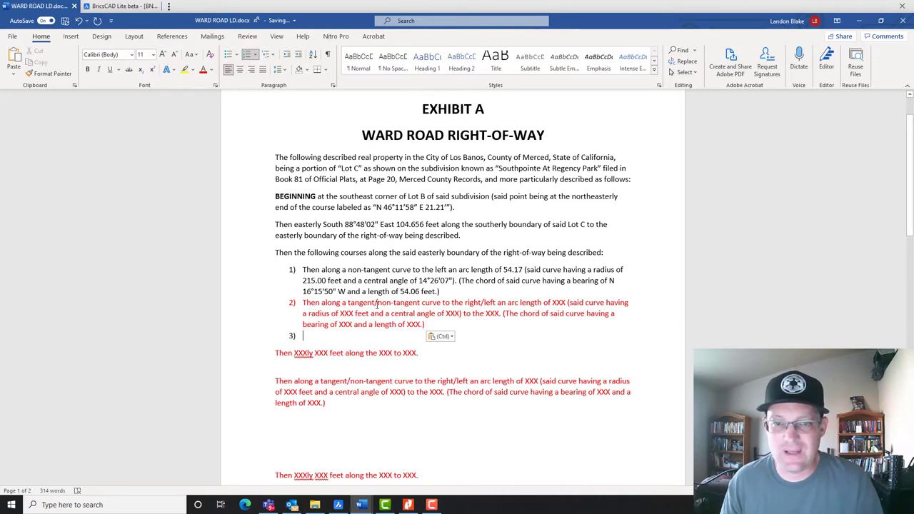
- Replace "tangent/non-tangent" with "reverse" in item 2's curve description
{"action": "left_click_drag", "start_coordinate": [374, 304], "coordinate": [420, 304]}
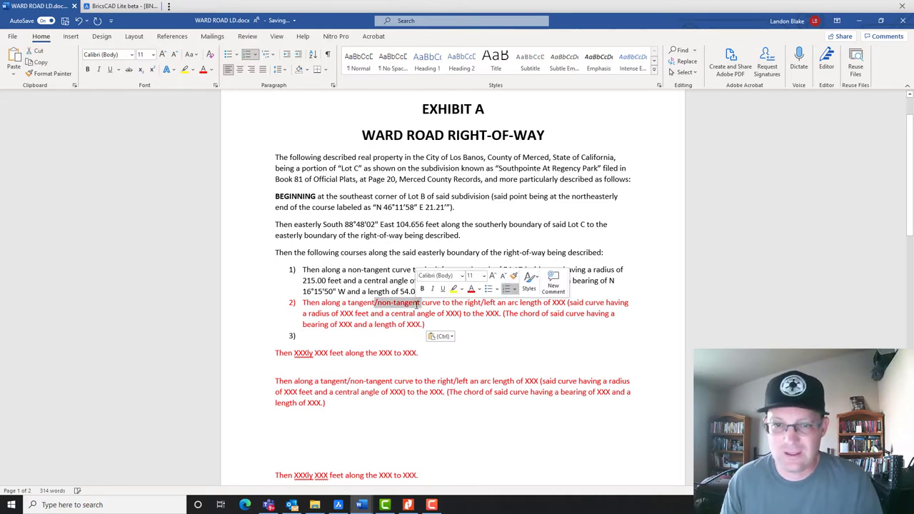
{"action": "key", "text": "BackSpace"}
{"action": "key", "text": "BackSpace"}
{"action": "key", "text": "BackSpace"}
{"action": "key", "text": "BackSpace"}
{"action": "key", "text": "BackSpace"}
{"action": "key", "text": "BackSpace"}
{"action": "key", "text": "BackSpace"}
{"action": "key", "text": "BackSpace"}
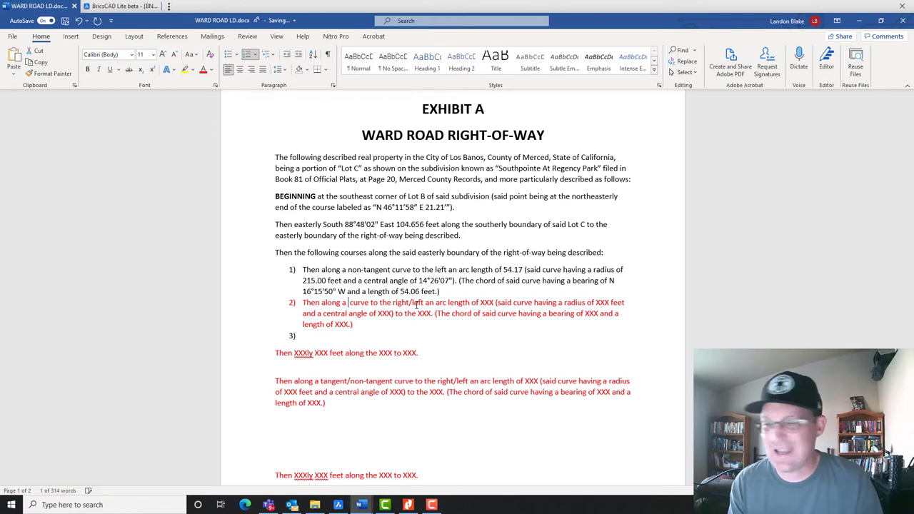
{"action": "type", "text": "reverse"}
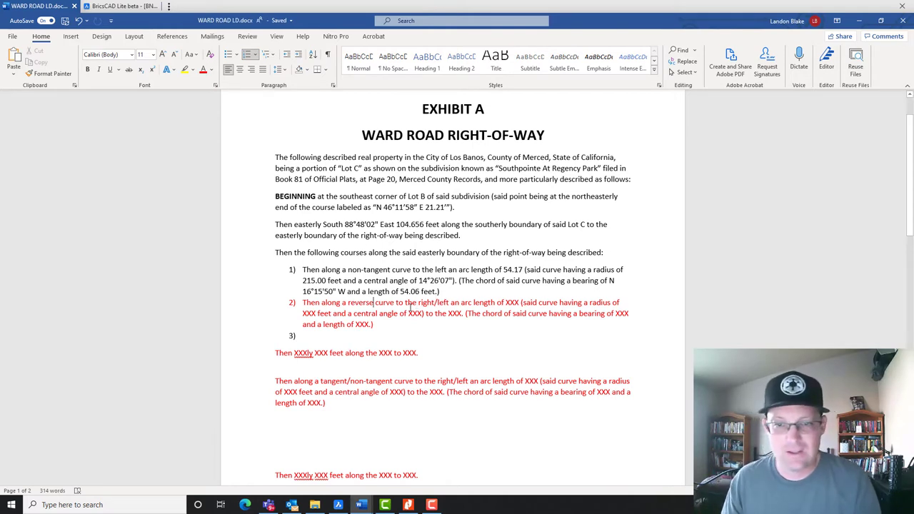
- Make item 2's curve direction "right" only and remove its destination and chord wording, ending the sentence with a period after the central angle
{"action": "left_click_drag", "start_coordinate": [435, 302], "coordinate": [449, 303]}
{"action": "key", "text": "BackSpace"}
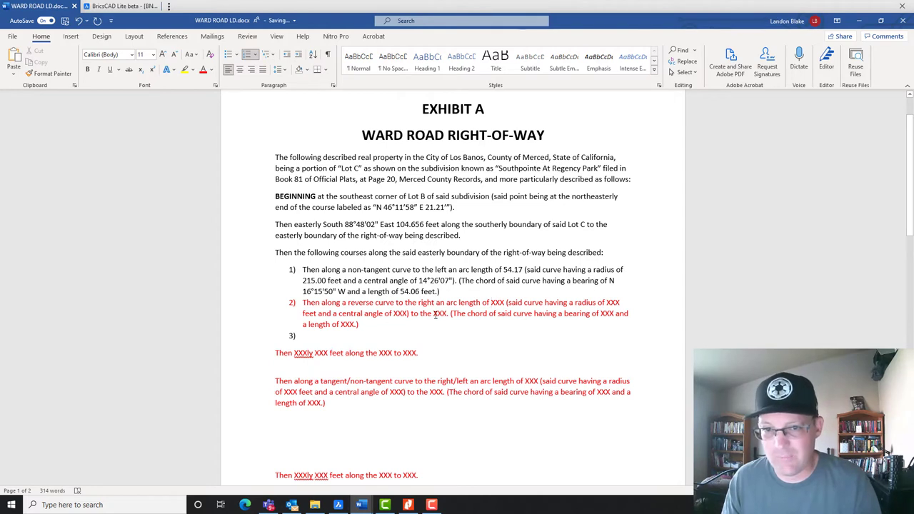
{"action": "left_click_drag", "start_coordinate": [412, 314], "coordinate": [628, 322]}
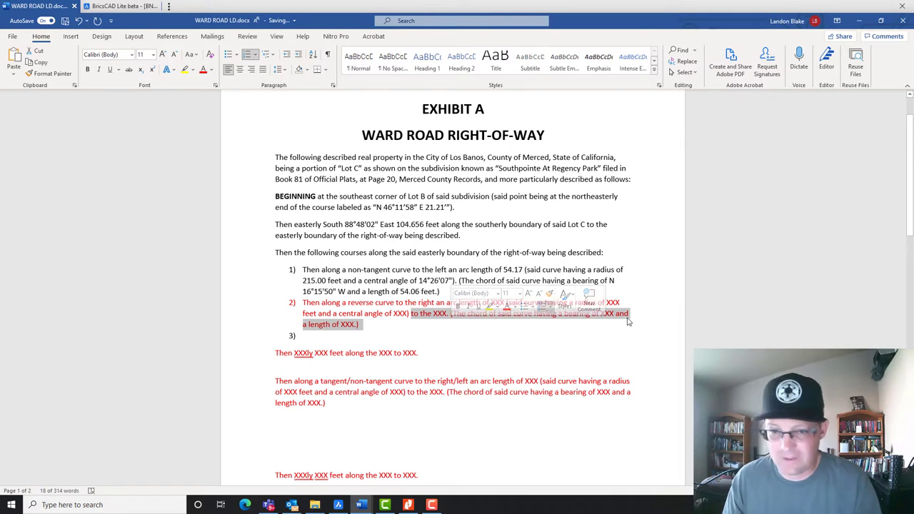
{"action": "key", "text": "BackSpace"}
{"action": "type", "text": "."}
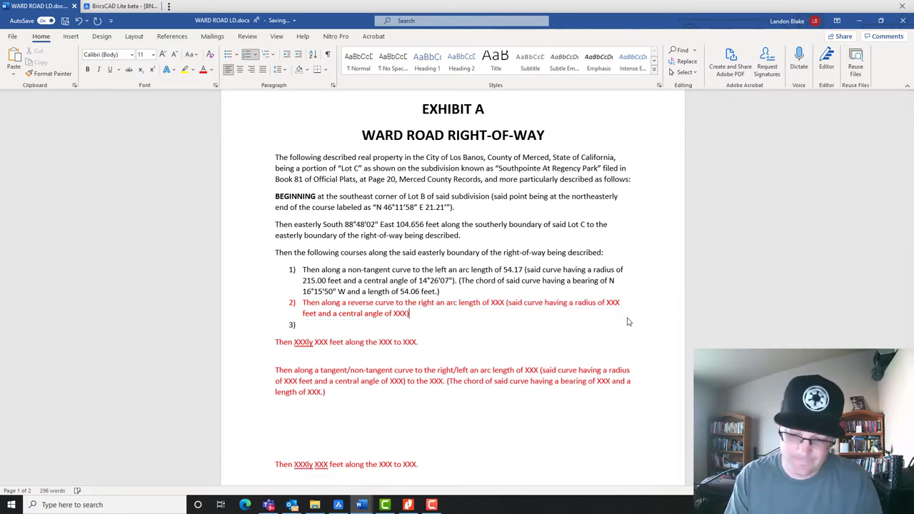
- Check Course 3's length in the closure report and set item 2's arc length to "77.54 feet" in the land description
{"action": "left_click", "coordinate": [363, 505]}
{"action": "left_click", "coordinate": [408, 460]}
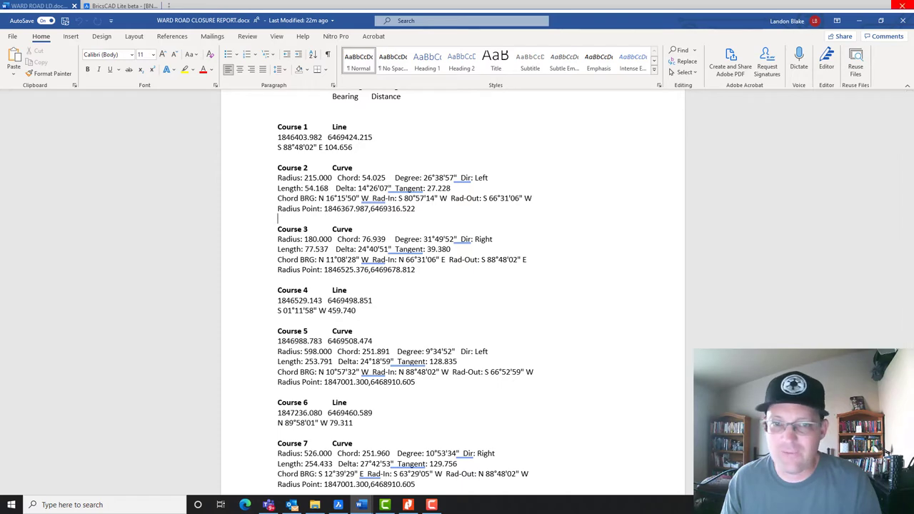
{"action": "left_click", "coordinate": [860, 21]}
{"action": "double_click", "coordinate": [498, 302]}
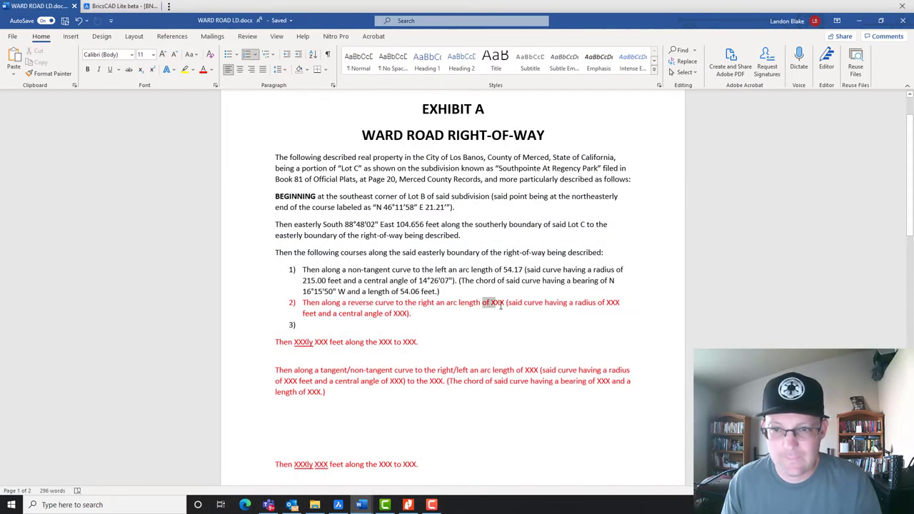
{"action": "left_click", "coordinate": [503, 303]}
{"action": "key", "text": "BackSpace"}
{"action": "key", "text": "BackSpace"}
{"action": "key", "text": "BackSpace"}
{"action": "type", "text": "77."}
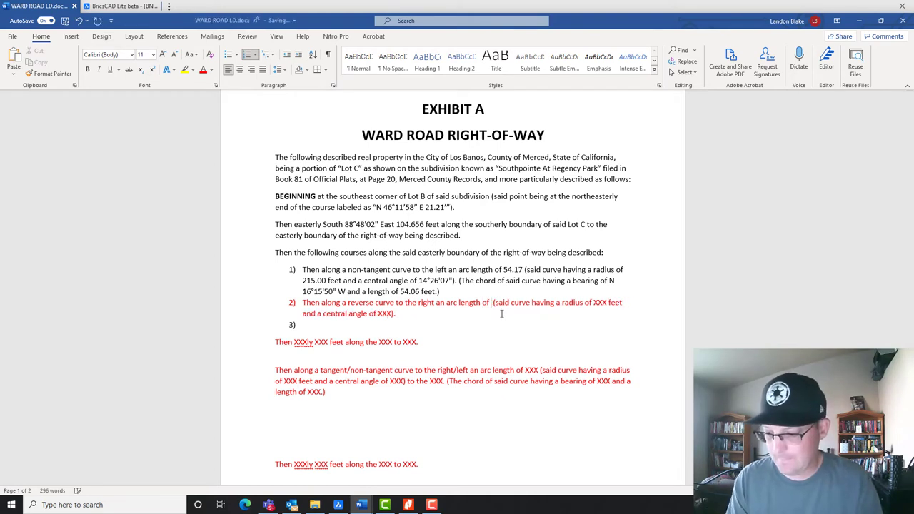
{"action": "type", "text": "54 feet"}
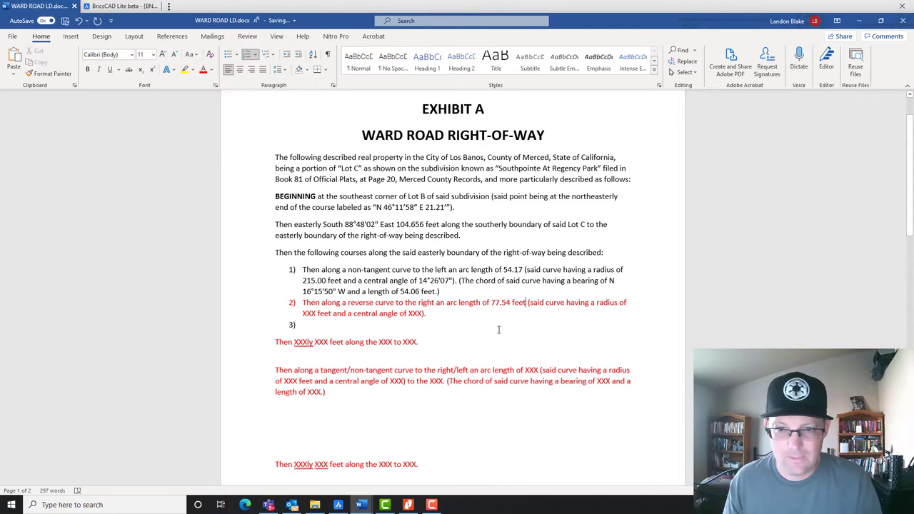
- Set item 2's radius to 180.00 and fill its central angle with Course 3's delta 24°40'51" copied from the closure report
{"action": "mouse_move", "coordinate": [362, 504]}
{"action": "left_click", "coordinate": [389, 485]}
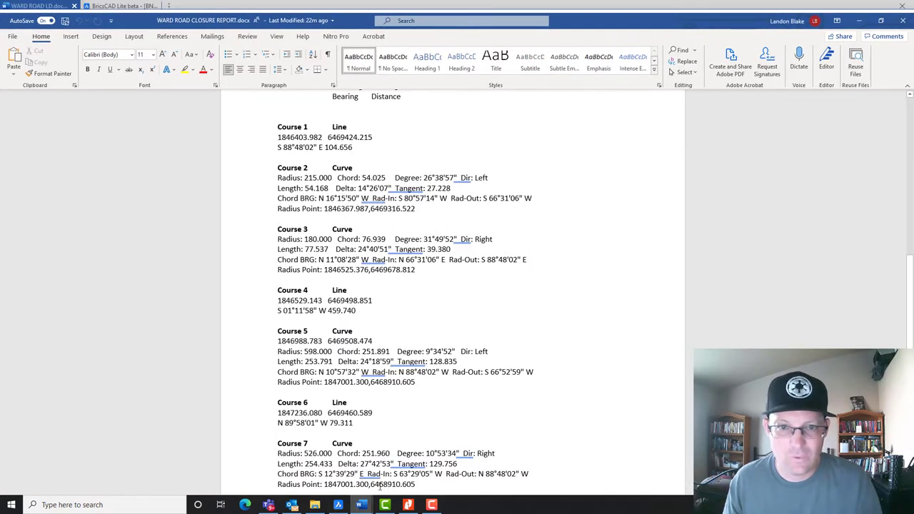
{"action": "left_click_drag", "start_coordinate": [362, 249], "coordinate": [394, 250]}
{"action": "key", "text": "ctrl+c"}
{"action": "mouse_move", "coordinate": [364, 507]}
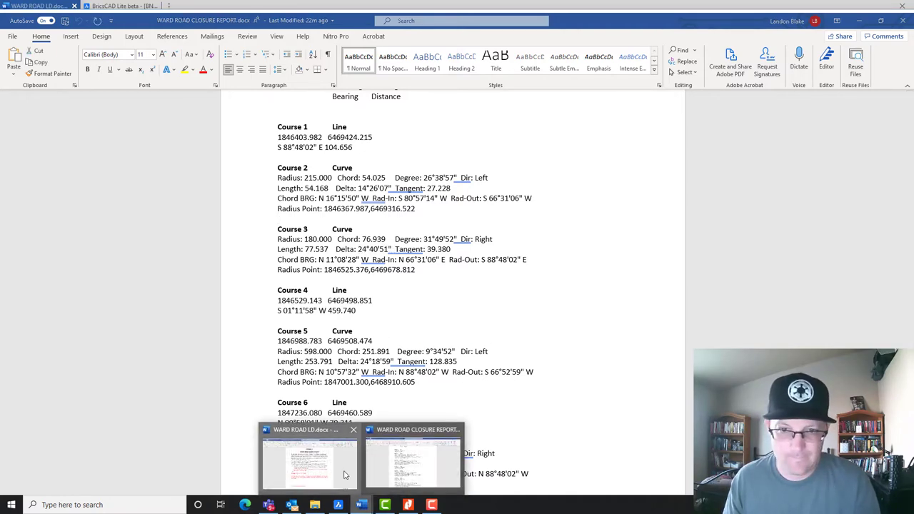
{"action": "left_click", "coordinate": [289, 457]}
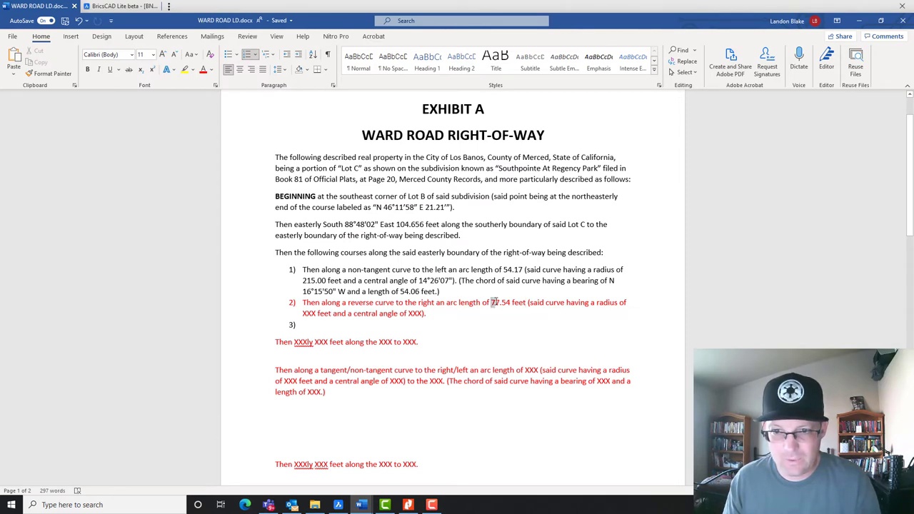
{"action": "key", "text": "Down"}
{"action": "key", "text": "Down"}
{"action": "key", "text": "Down"}
{"action": "key", "text": "Down"}
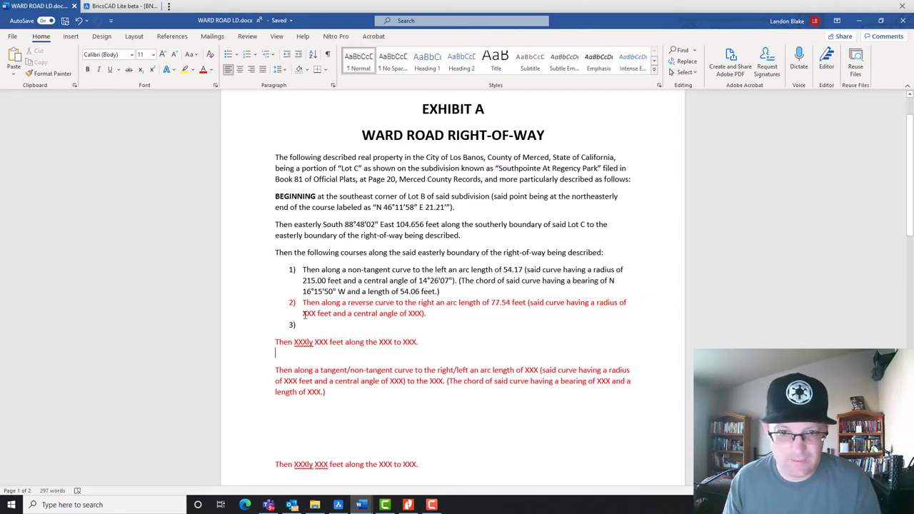
{"action": "type", "text": "180.00"}
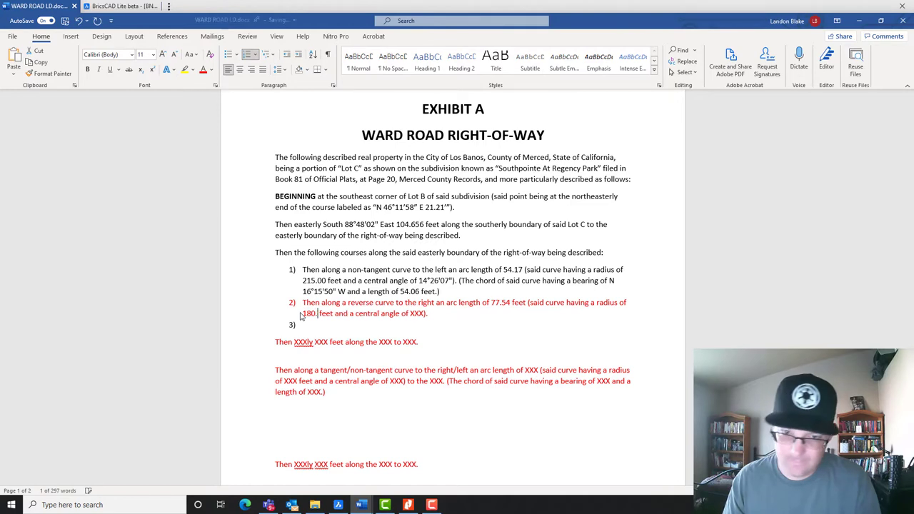
{"action": "left_click_drag", "start_coordinate": [418, 315], "coordinate": [433, 313]}
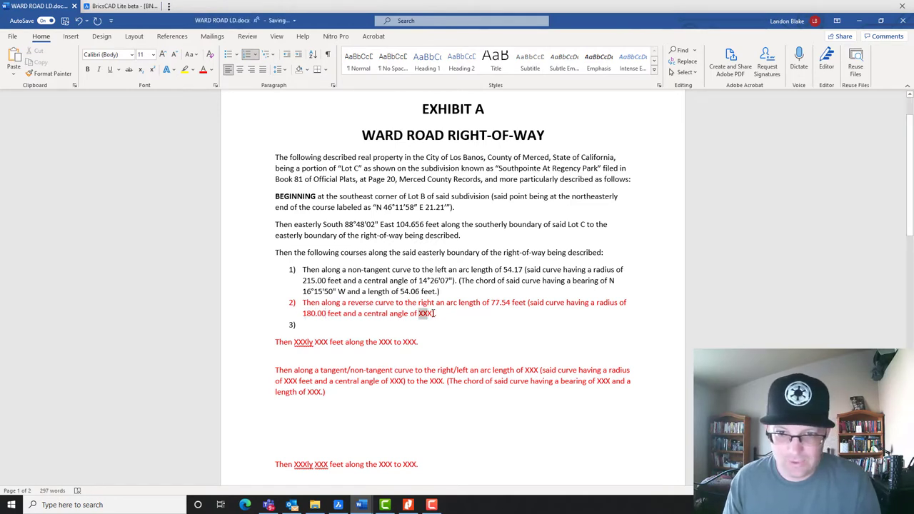
{"action": "key", "text": "ctrl+v"}
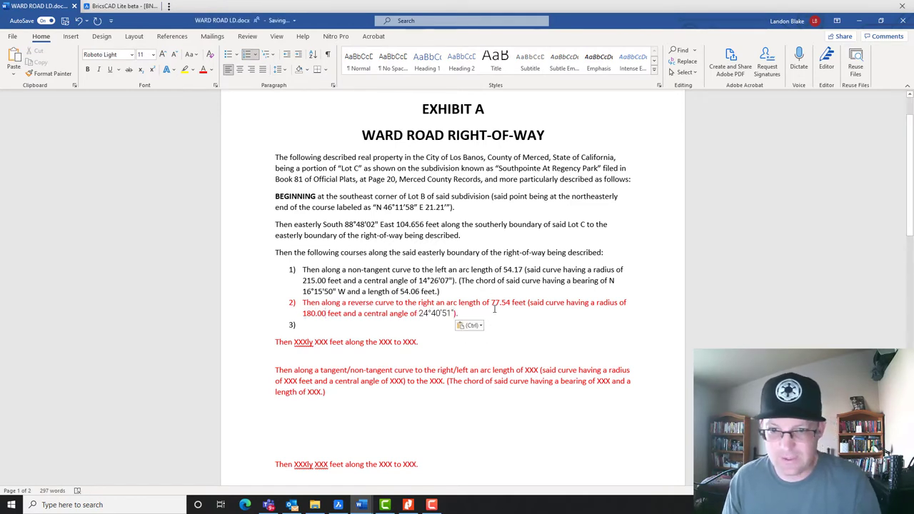
- Copy item 1's formatting onto the completed text of item 2
{"action": "triple_click", "coordinate": [364, 273]}
{"action": "left_click", "coordinate": [333, 230]}
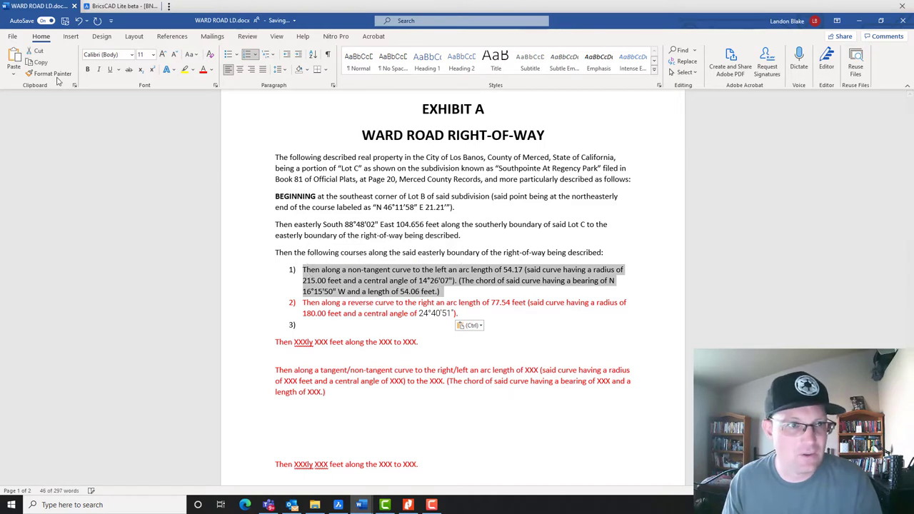
{"action": "left_click_drag", "start_coordinate": [303, 302], "coordinate": [458, 315]}
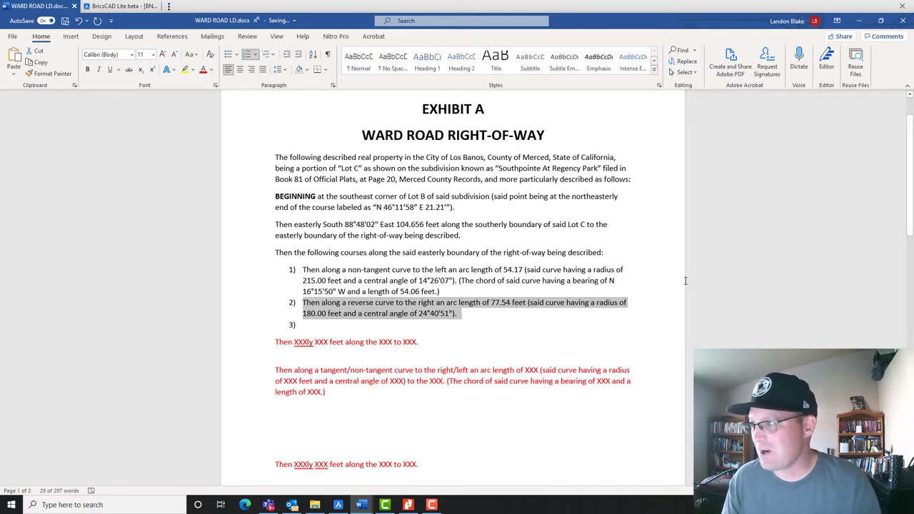
{"action": "left_click", "coordinate": [386, 320]}
- Copy the red straight-line course template into item 3 and set its direction to "northerly"
{"action": "left_click_drag", "start_coordinate": [426, 341], "coordinate": [275, 342]}
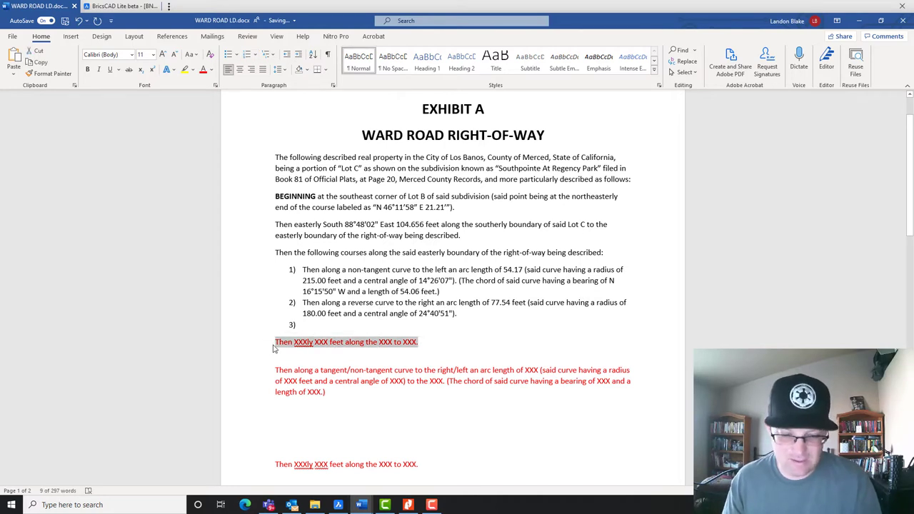
{"action": "key", "text": "ctrl+c"}
{"action": "left_click", "coordinate": [328, 326]}
{"action": "key", "text": "ctrl+v"}
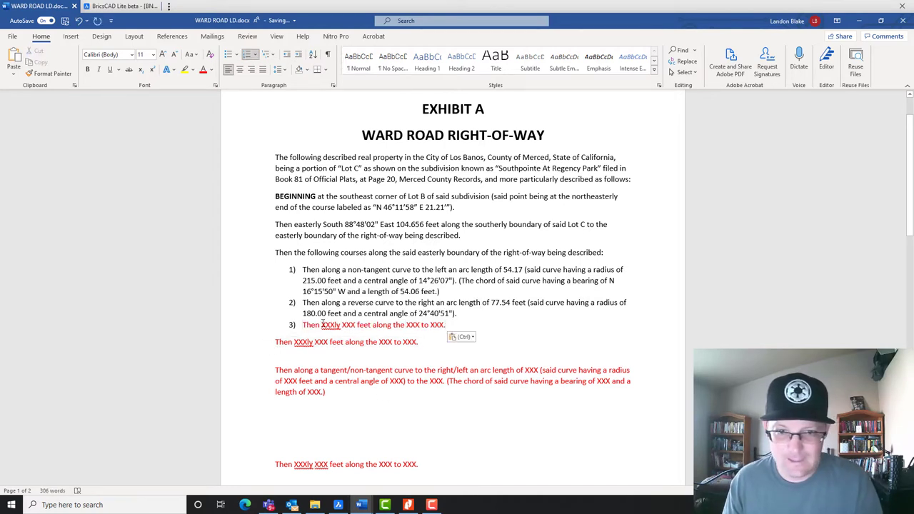
{"action": "double_click", "coordinate": [334, 325]}
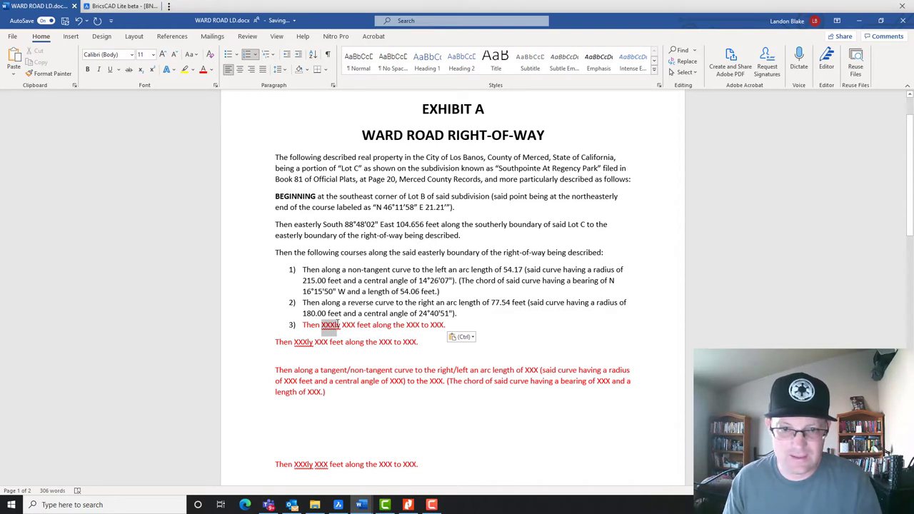
{"action": "type", "text": "northerly"}
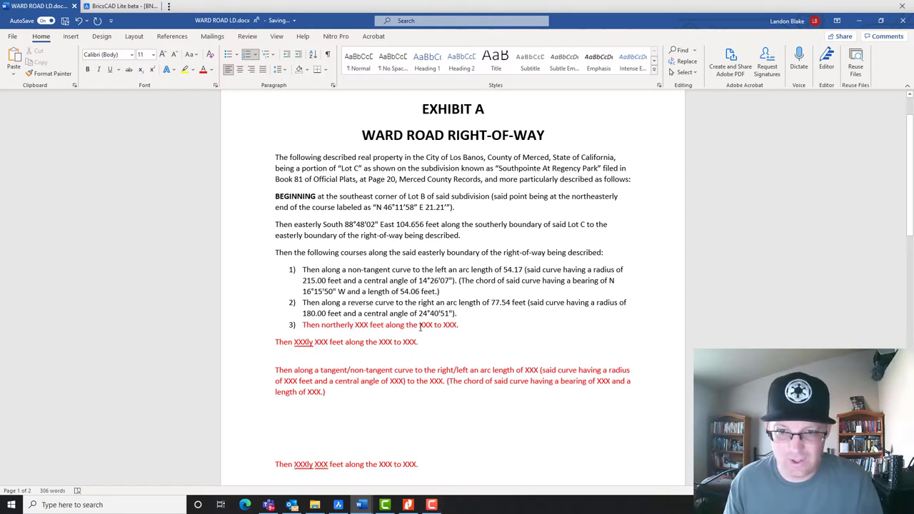
- Delete "along the XXX to XXX" from item 3 so the sentence ends after "feet"
{"action": "left_click_drag", "start_coordinate": [387, 324], "coordinate": [428, 330]}
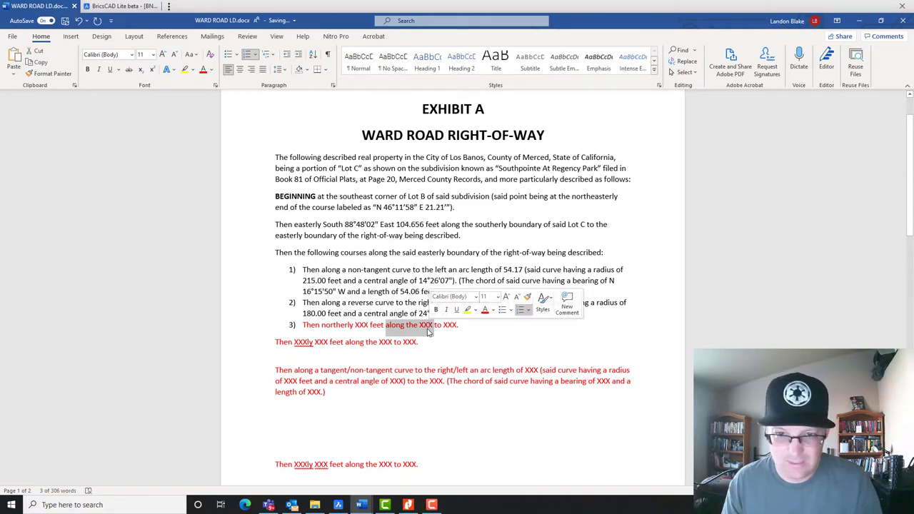
{"action": "key", "text": "Delete"}
{"action": "key", "text": "Delete"}
{"action": "key", "text": "Delete"}
{"action": "key", "text": "Delete"}
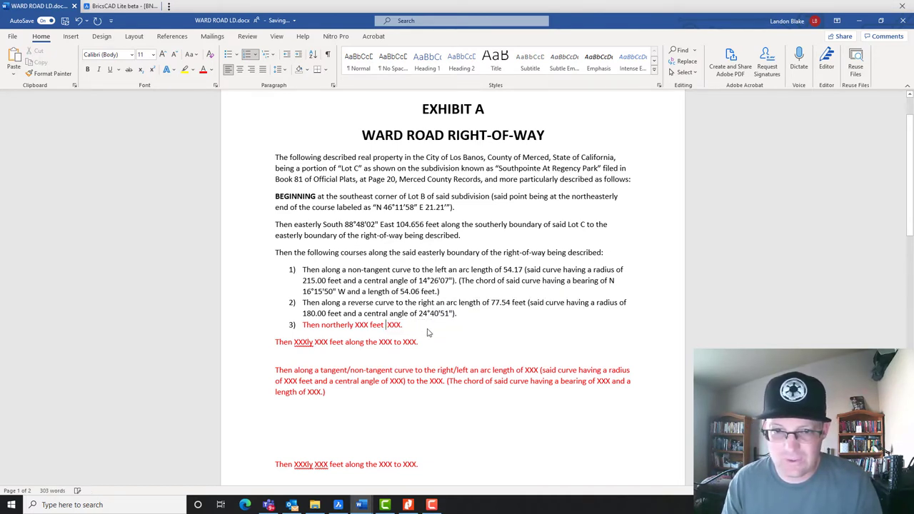
{"action": "key", "text": "BackSpace"}
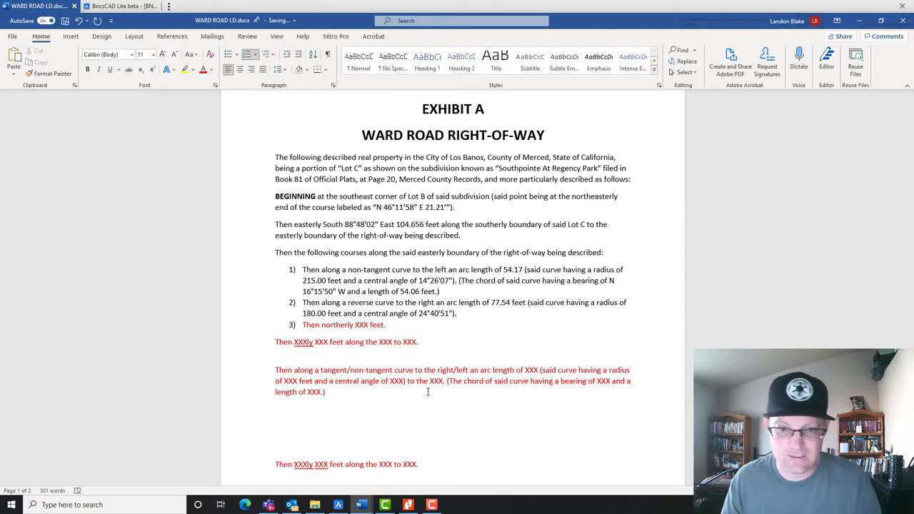
- Replace item 3's XXX with Course 4's "S 01°11'58" W 459.740" copied from the closure report, keeping "feet." on the same line
{"action": "mouse_move", "coordinate": [361, 506]}
{"action": "left_click", "coordinate": [414, 457]}
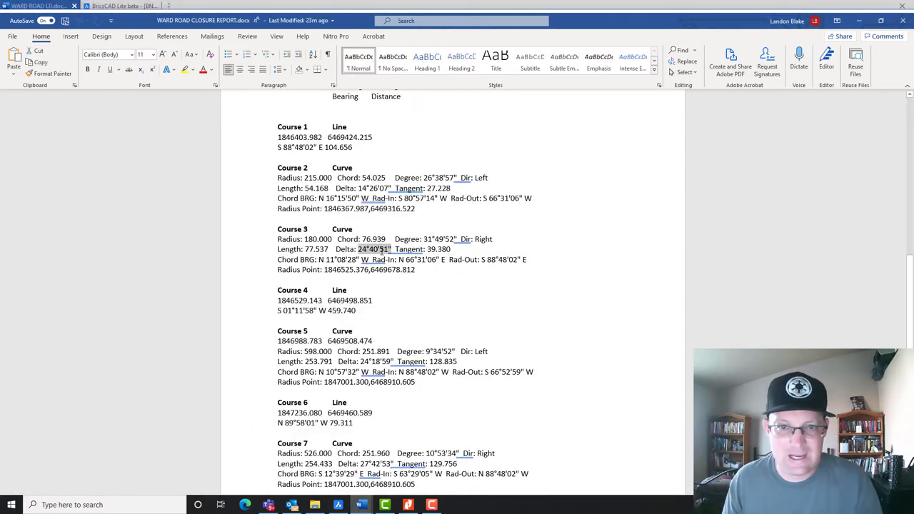
{"action": "left_click_drag", "start_coordinate": [363, 310], "coordinate": [277, 310]}
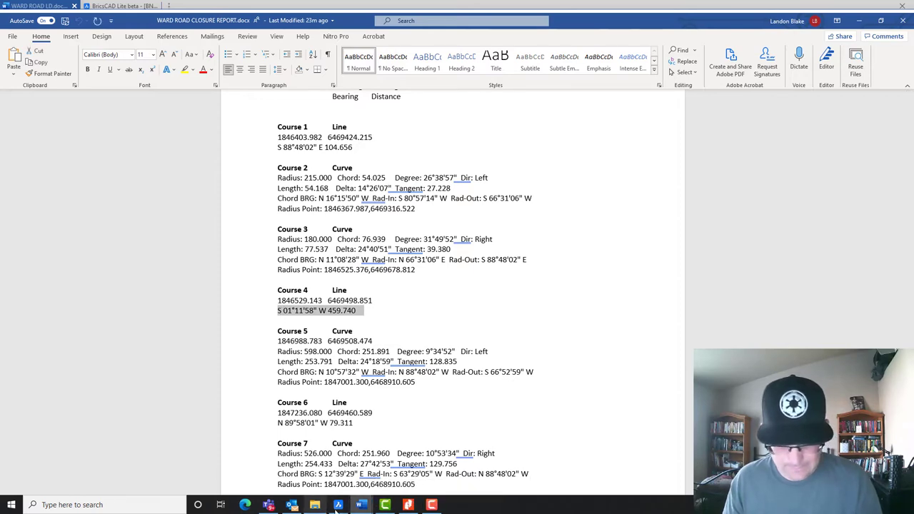
{"action": "mouse_move", "coordinate": [360, 505]}
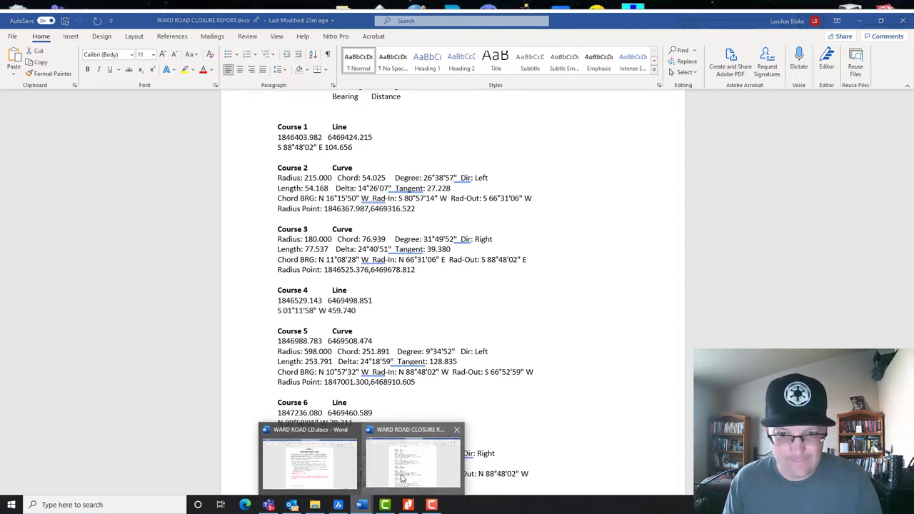
{"action": "left_click", "coordinate": [307, 464]}
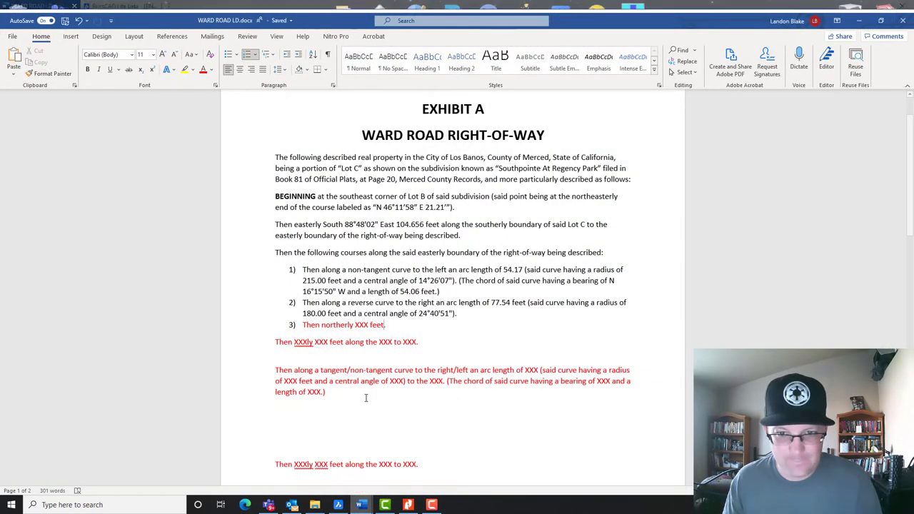
{"action": "double_click", "coordinate": [359, 325]}
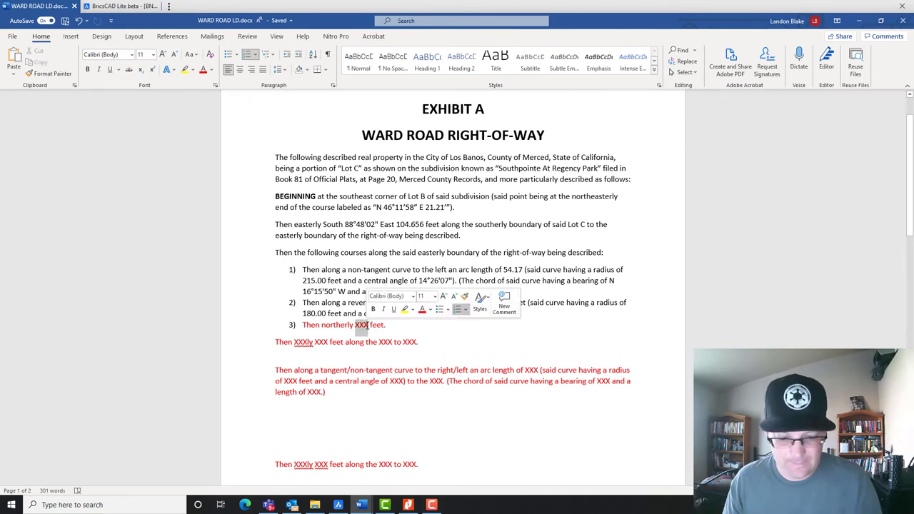
{"action": "key", "text": "ctrl+v"}
{"action": "key", "text": "BackSpace"}
{"action": "key", "text": "BackSpace"}
{"action": "key", "text": "BackSpace"}
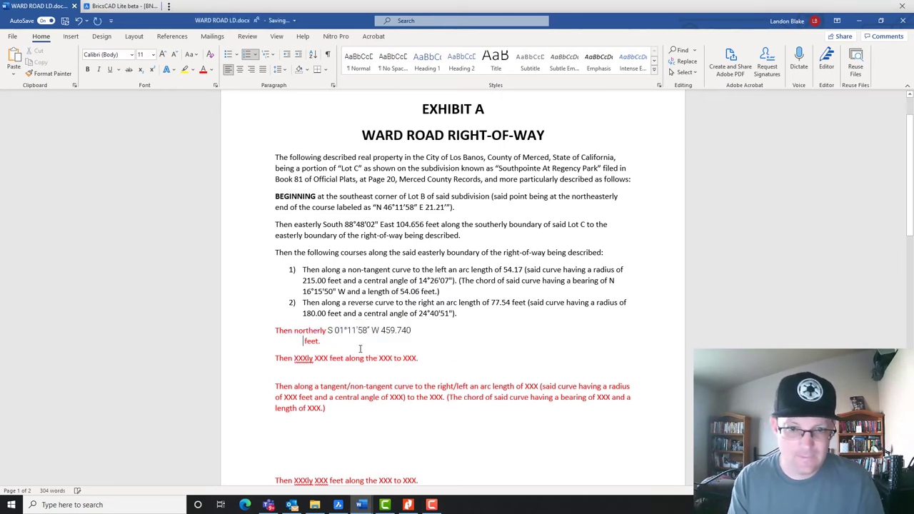
{"action": "key", "text": "Delete"}
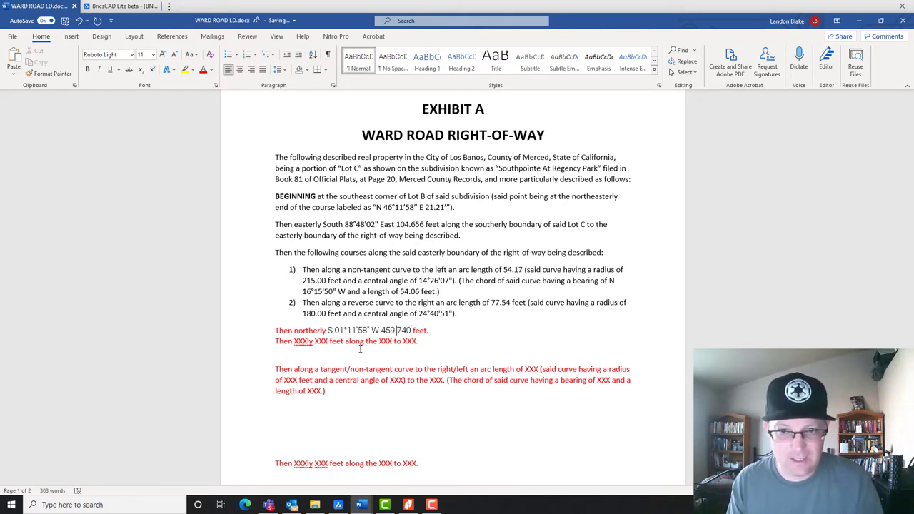
- Spell out "South" and "West" in the 459.740-foot course's bearing and make the line item 3 of the numbered list again
{"action": "type", "text": "outh"}
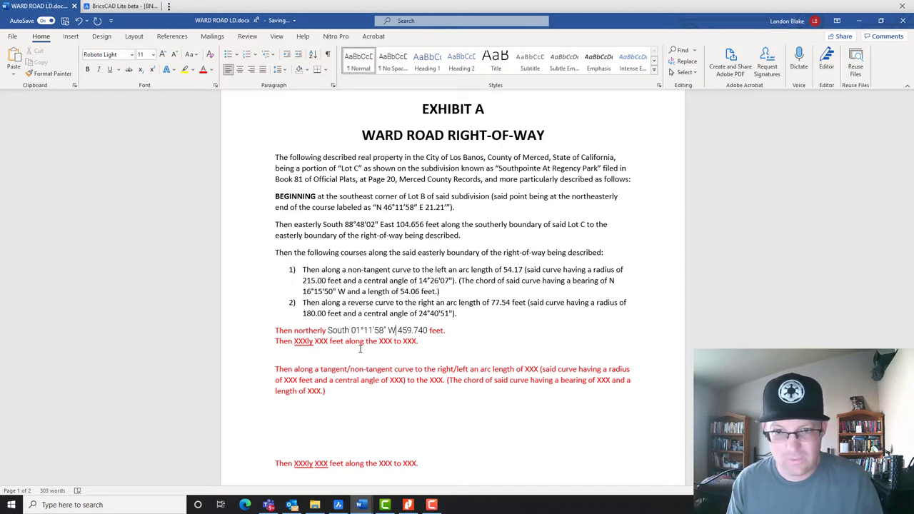
{"action": "type", "text": "est"}
{"action": "left_click", "coordinate": [464, 329]}
{"action": "left_click", "coordinate": [274, 332]}
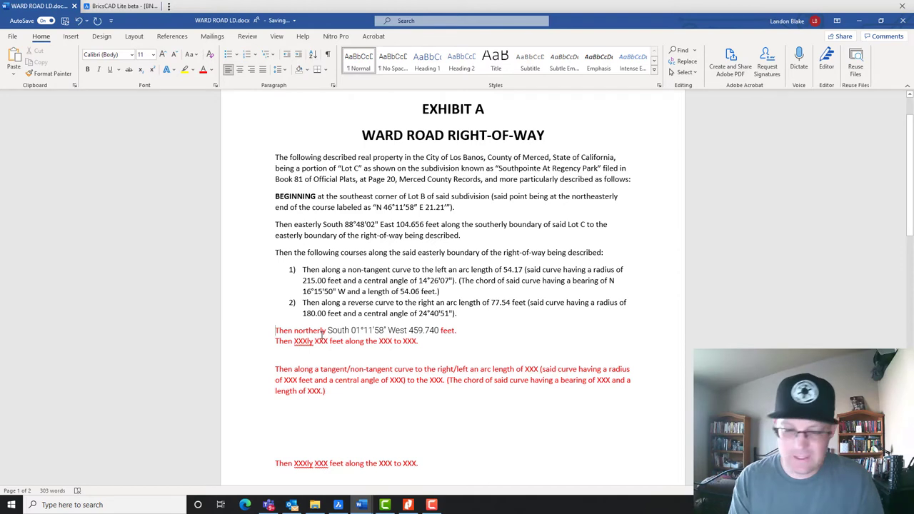
{"action": "key", "text": "BackSpace"}
{"action": "key", "text": "Return"}
- Copy item 2's formatting onto the whole text of item 3
{"action": "left_click_drag", "start_coordinate": [458, 314], "coordinate": [304, 303]}
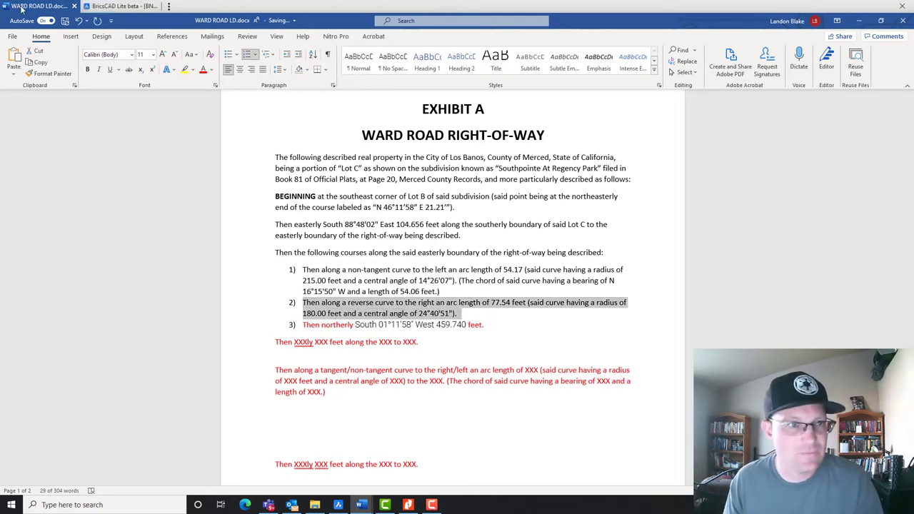
{"action": "left_click", "coordinate": [48, 73]}
{"action": "left_click_drag", "start_coordinate": [483, 327], "coordinate": [308, 327]}
{"action": "left_click", "coordinate": [440, 354]}
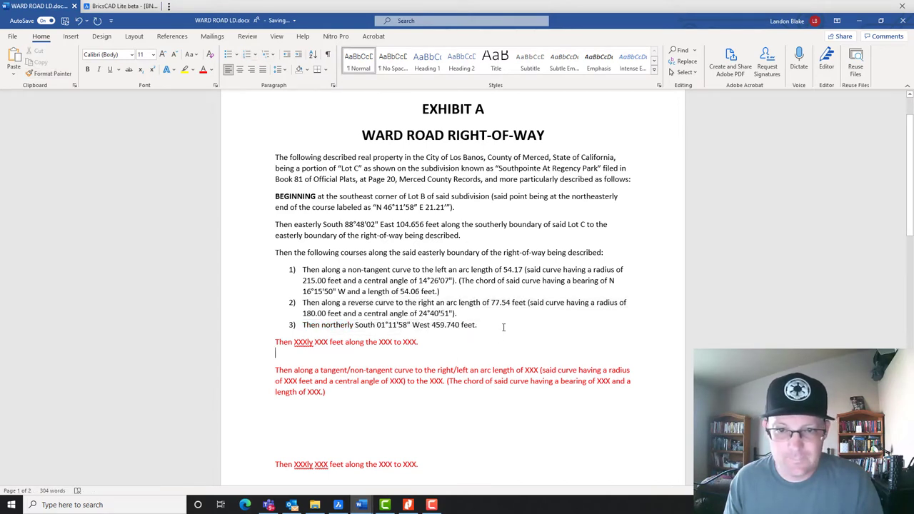
- Add item 4 to the numbered courses and fill it with a copy of the red curve template
{"action": "left_click", "coordinate": [502, 322]}
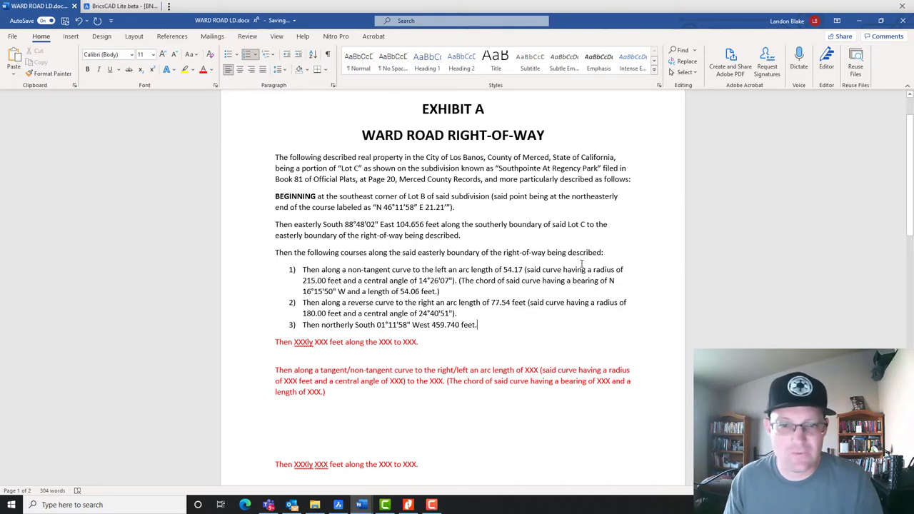
{"action": "left_click_drag", "start_coordinate": [350, 389], "coordinate": [275, 369]}
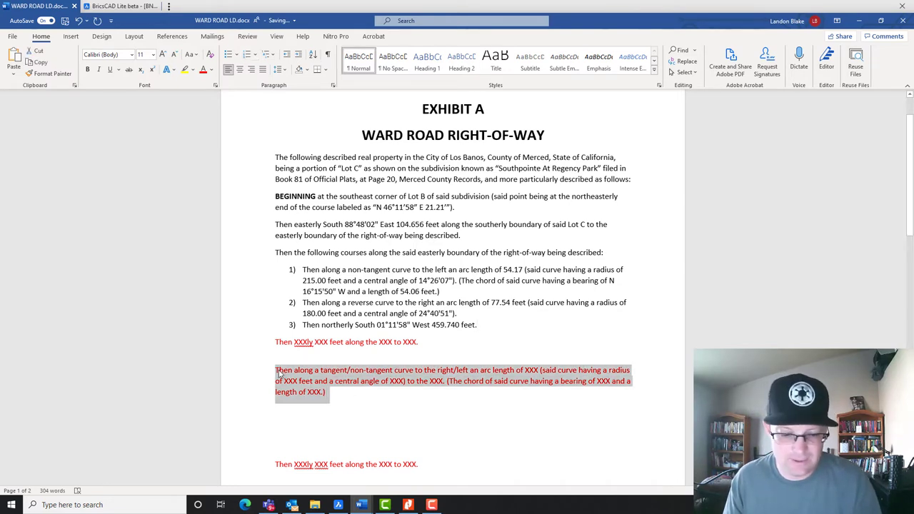
{"action": "left_click", "coordinate": [517, 325]}
{"action": "key", "text": "Return"}
{"action": "key", "text": "ctrl+v"}
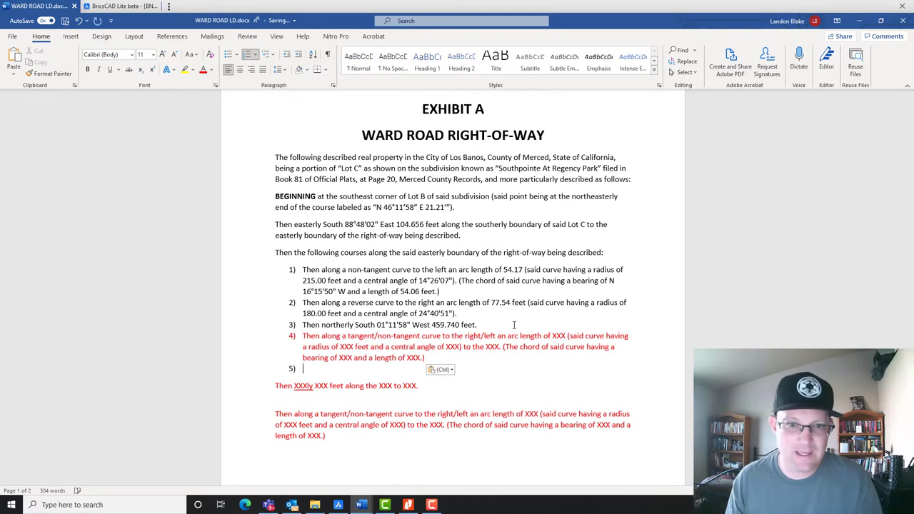
- Edit item 4 to read "tangent curve to the left", removing the non-tangent and right-hand alternatives, and check it against the plat
{"action": "left_click_drag", "start_coordinate": [376, 336], "coordinate": [441, 336]}
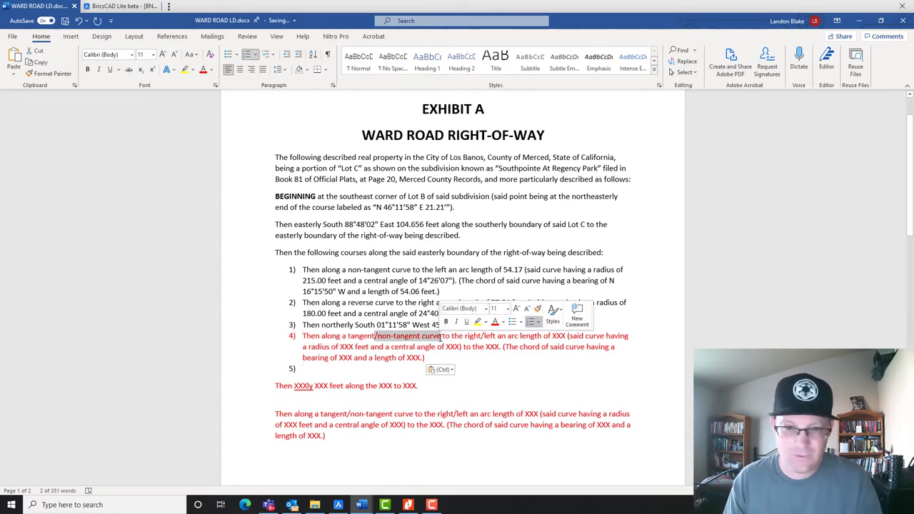
{"action": "key", "text": "BackSpace"}
{"action": "type", "text": "curv"}
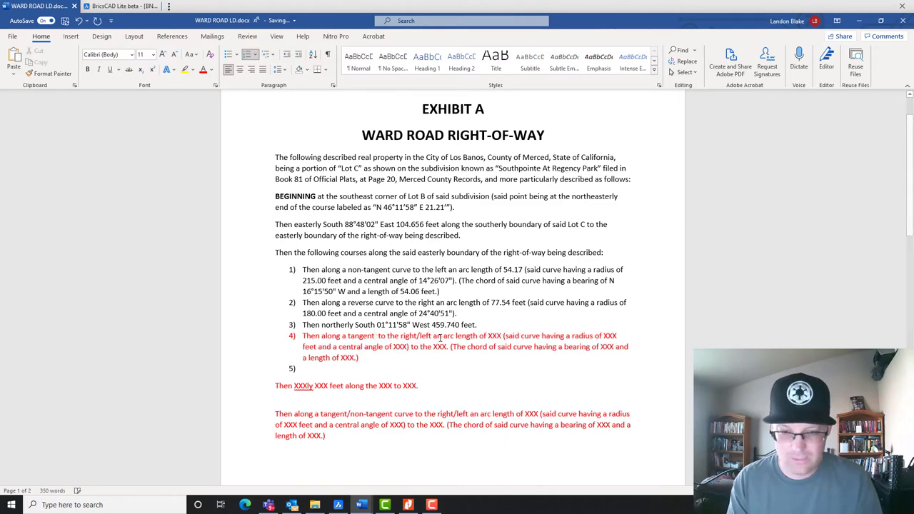
{"action": "type", "text": "e"}
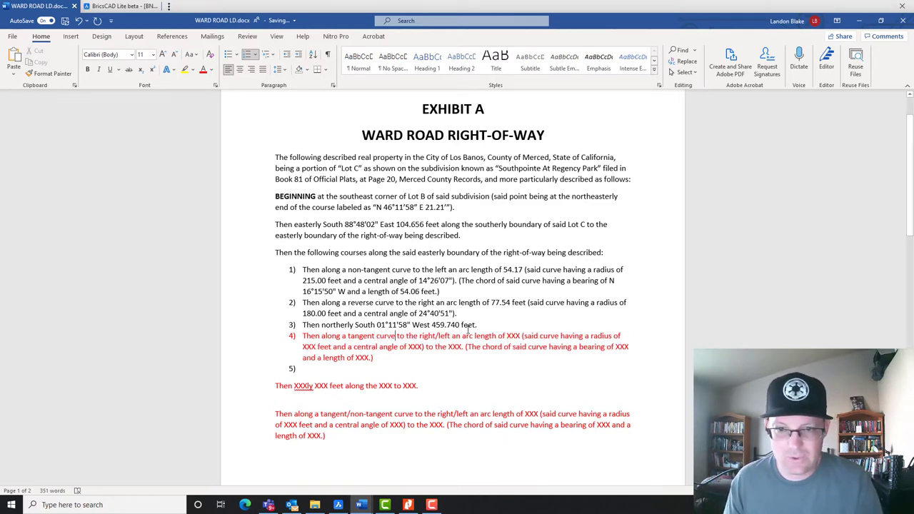
{"action": "double_click", "coordinate": [428, 335]}
{"action": "left_click", "coordinate": [423, 335]}
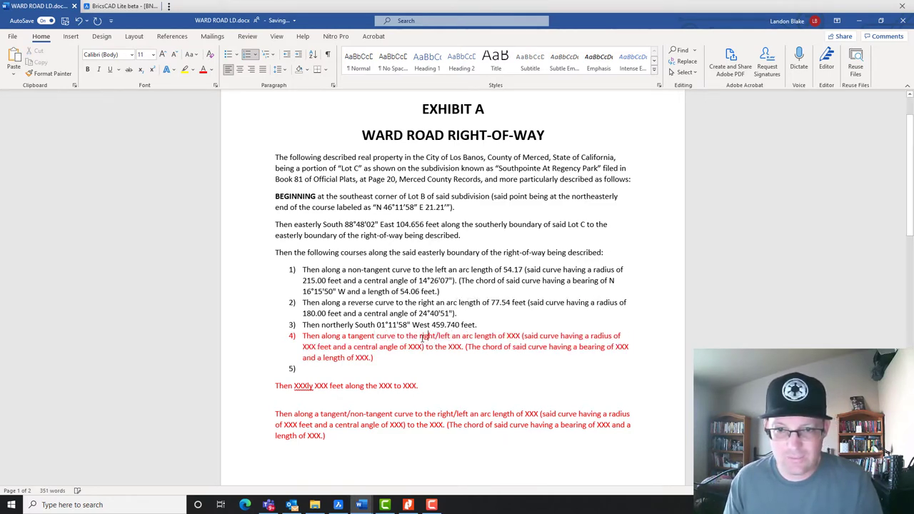
{"action": "left_click_drag", "start_coordinate": [421, 336], "coordinate": [437, 336]}
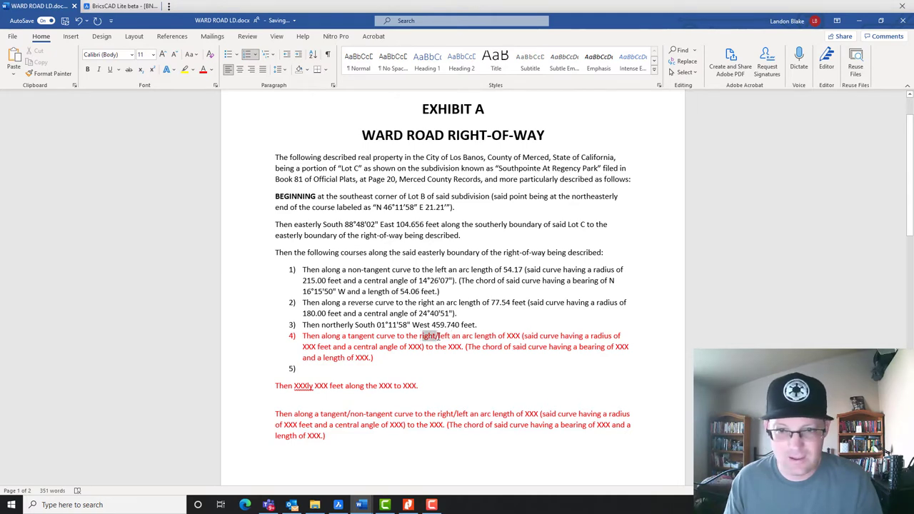
{"action": "key", "text": "BackSpace"}
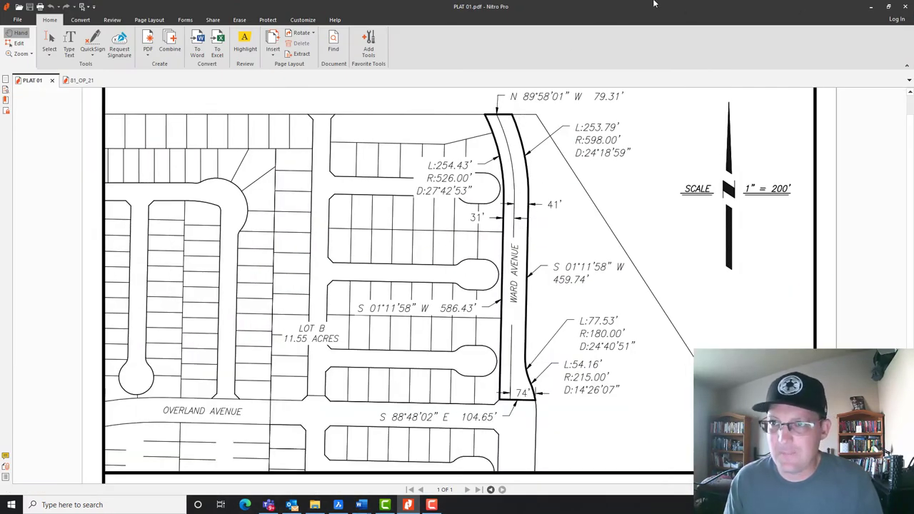
{"action": "key", "text": "alt+Tab"}
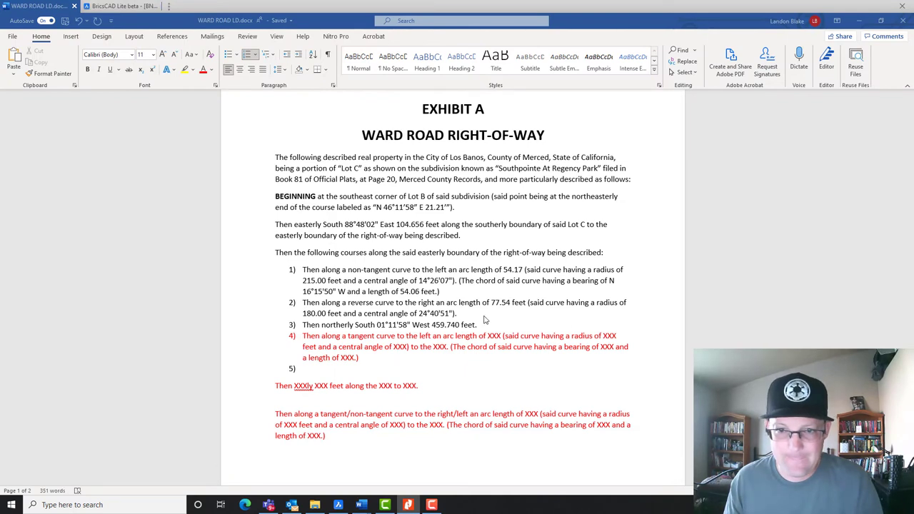
- Delete the chord sentence from item 4 along with the XXX placeholder after "to the"
{"action": "left_click", "coordinate": [435, 341]}
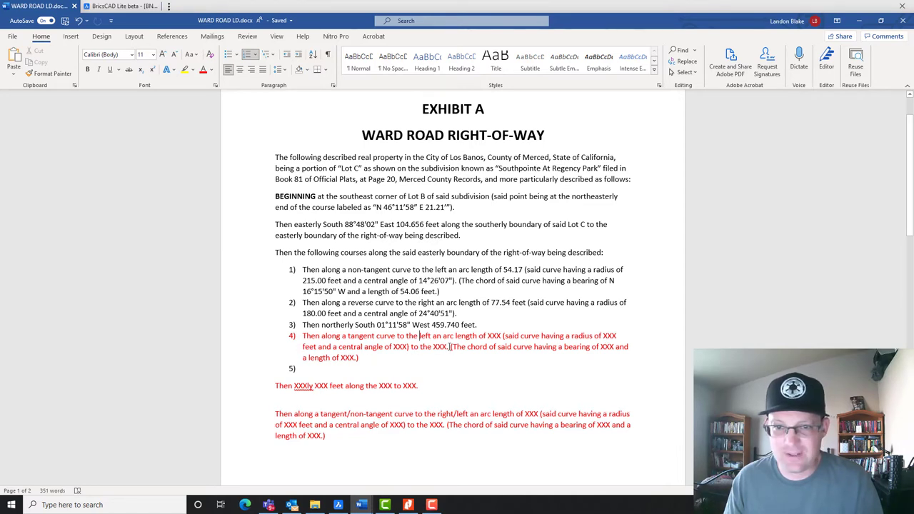
{"action": "left_click_drag", "start_coordinate": [450, 346], "coordinate": [455, 357]}
{"action": "key", "text": "Delete"}
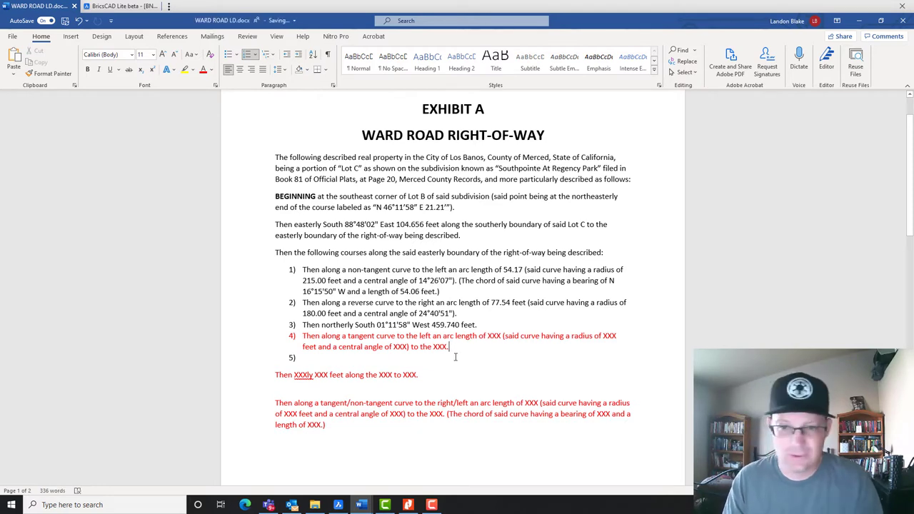
{"action": "key", "text": "BackSpace"}
{"action": "key", "text": "BackSpace"}
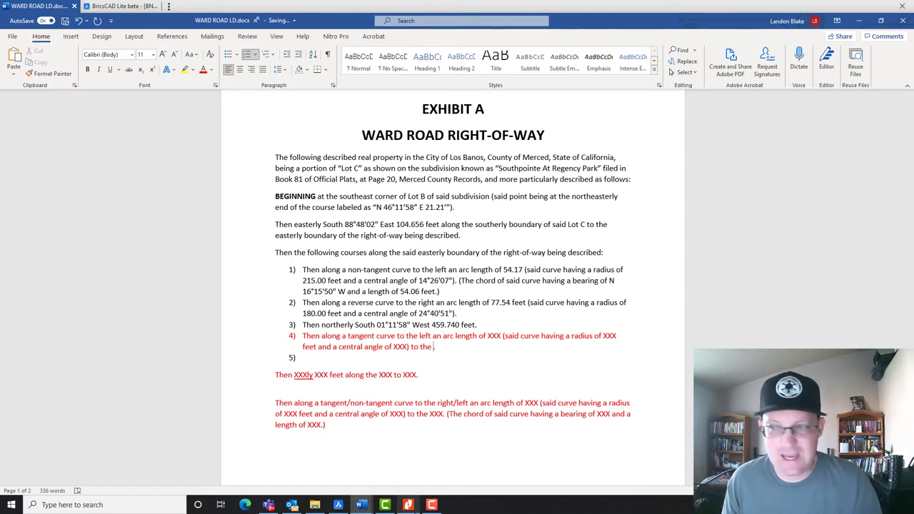
- Check the course's northern end on the 81_OP_21 plat in Nitro Pro and finish item 4 in Word with "north boundary of said Lot C."
{"action": "left_click", "coordinate": [407, 504]}
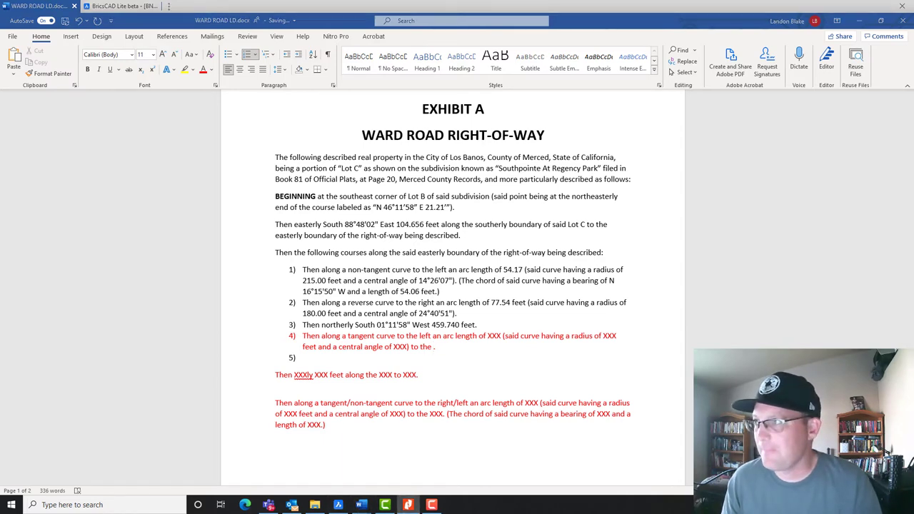
{"action": "scroll", "coordinate": [333, 198], "scroll_direction": "up", "scroll_amount": 3}
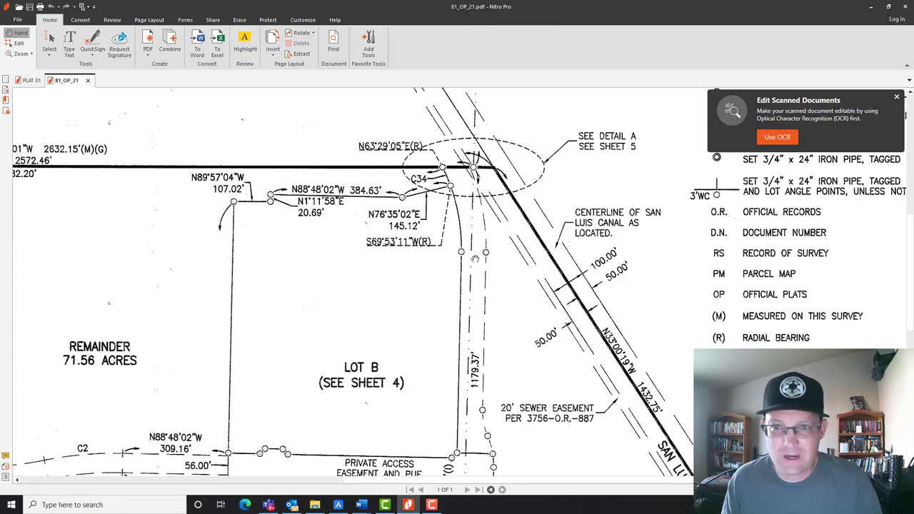
{"action": "left_click_drag", "start_coordinate": [532, 353], "coordinate": [445, 278]}
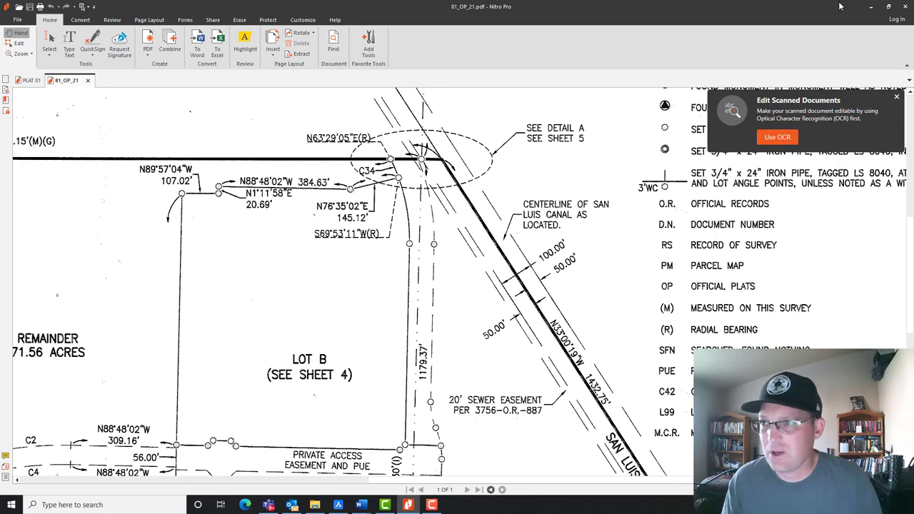
{"action": "left_click", "coordinate": [870, 6]}
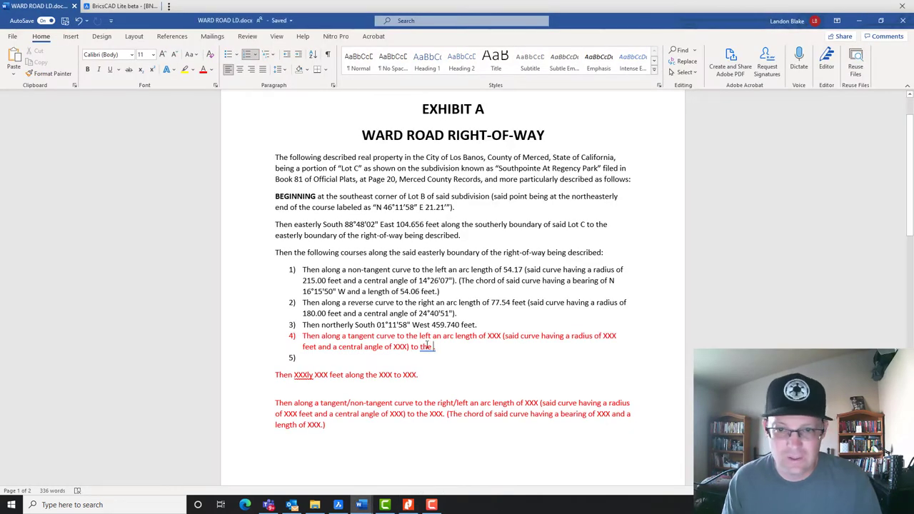
{"action": "type", "text": "north bo"}
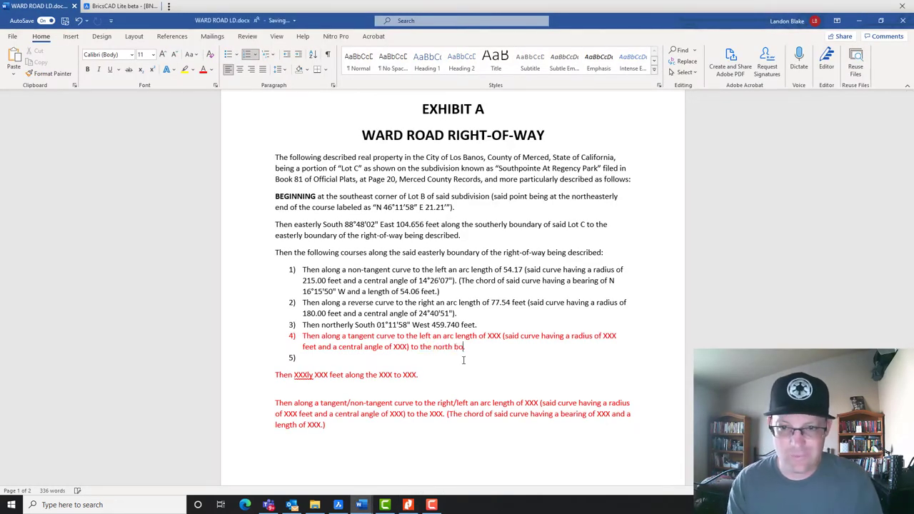
{"action": "type", "text": "undary of Lot C"}
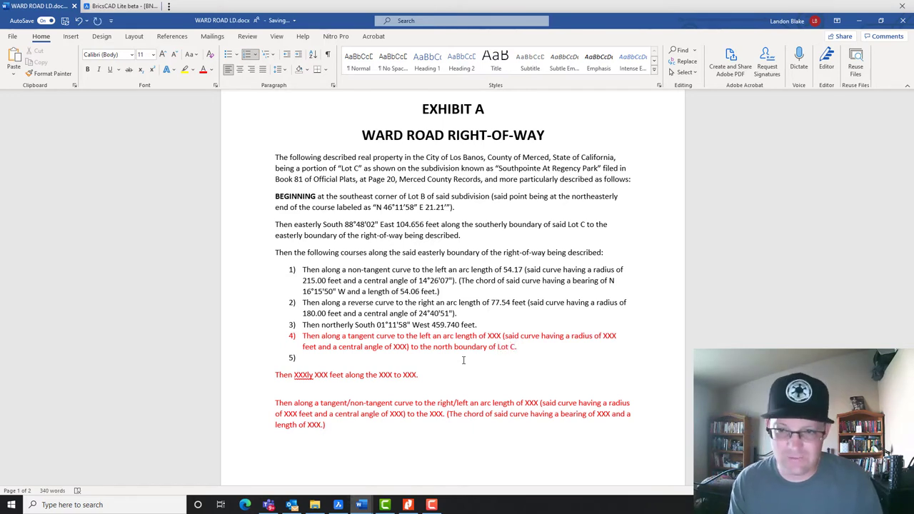
{"action": "type", "text": "."}
{"action": "type", "text": "said"}
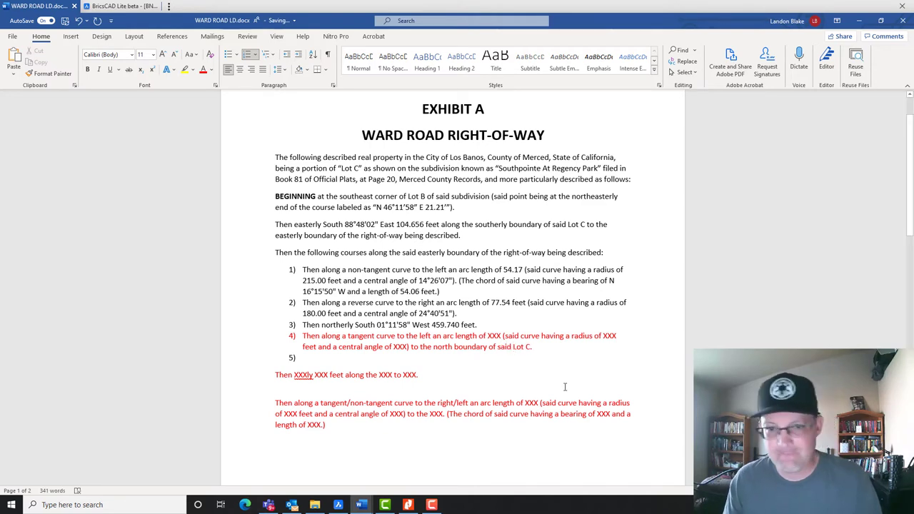
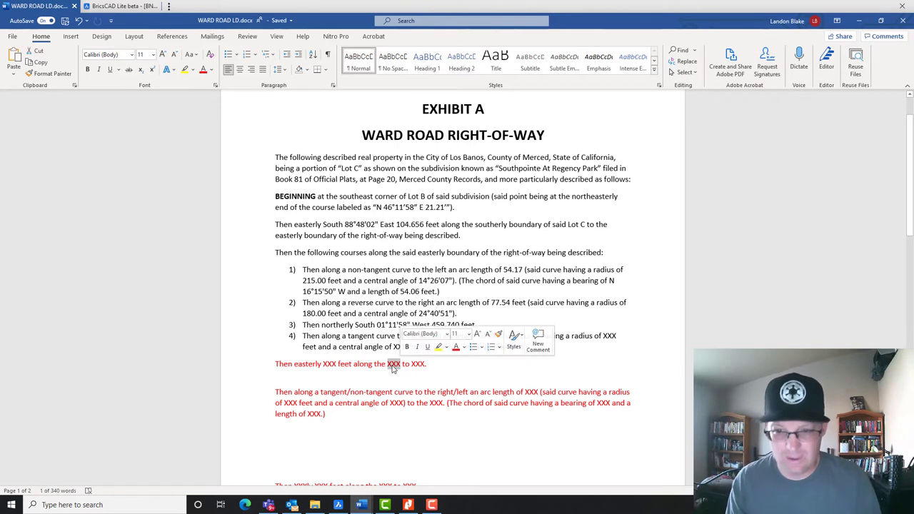
- Replace the XXX after "along the" in the red easterly course with "north boundary of said Lot C"
{"action": "type", "text": "north bounda"}
{"action": "type", "text": "ry of said Lo"}
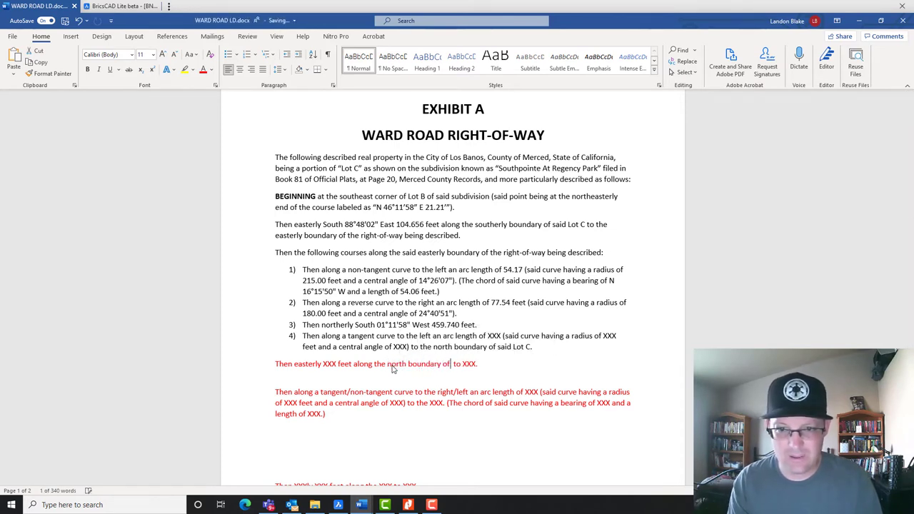
{"action": "type", "text": "t C"}
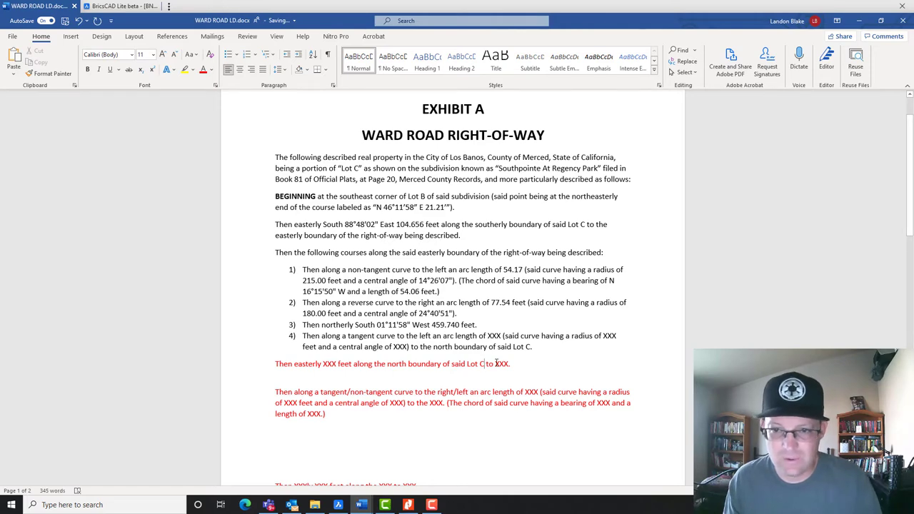
- Check the parcels around Lot B on the 81_OP_21 plat in Nitro Pro and replace the XXX after "Lot C to" in Word with "the westerly line of"
{"action": "left_click", "coordinate": [408, 505]}
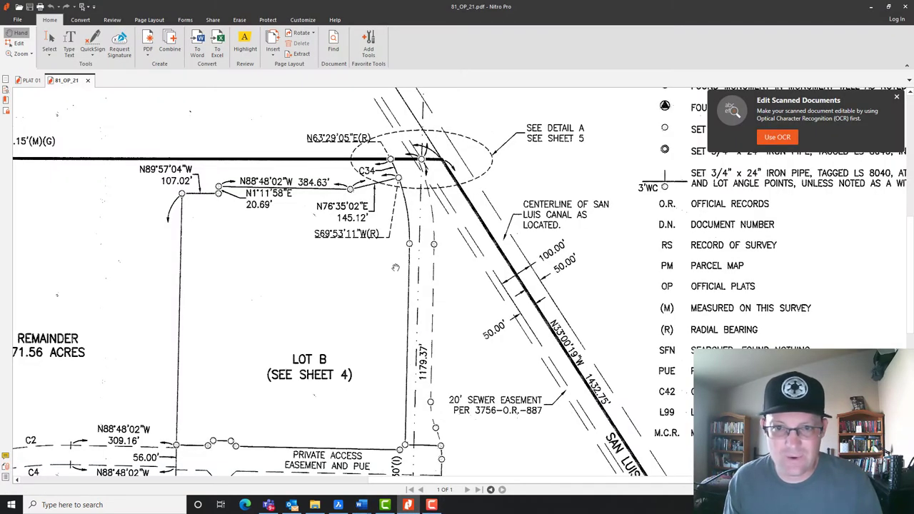
{"action": "left_click_drag", "start_coordinate": [321, 344], "coordinate": [649, 326]}
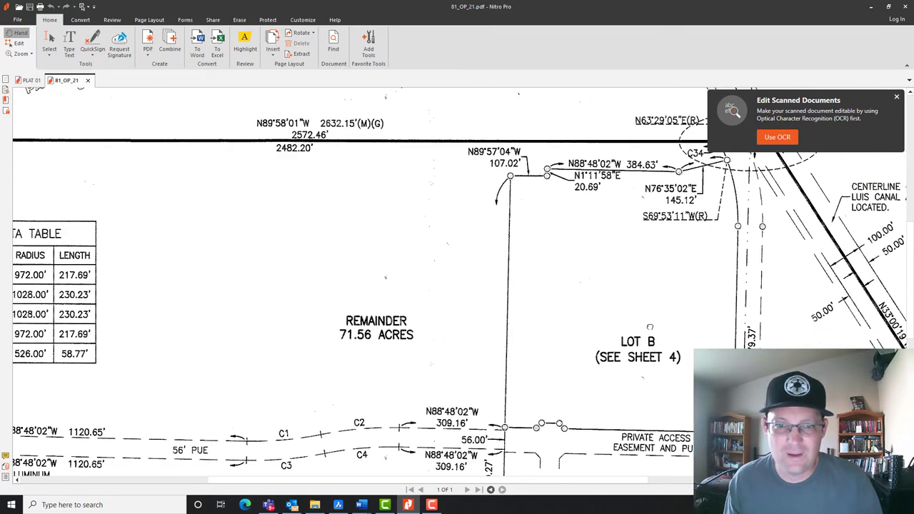
{"action": "left_click_drag", "start_coordinate": [487, 326], "coordinate": [370, 338]}
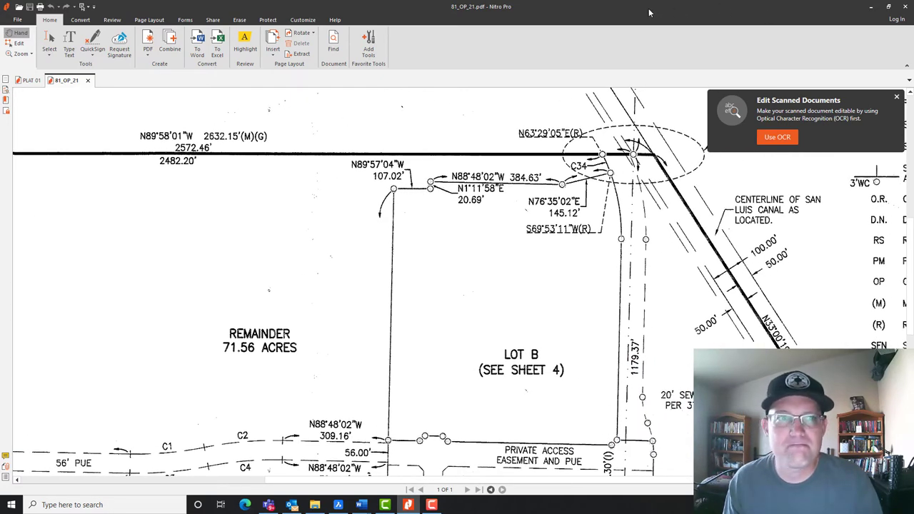
{"action": "key", "text": "alt+Tab"}
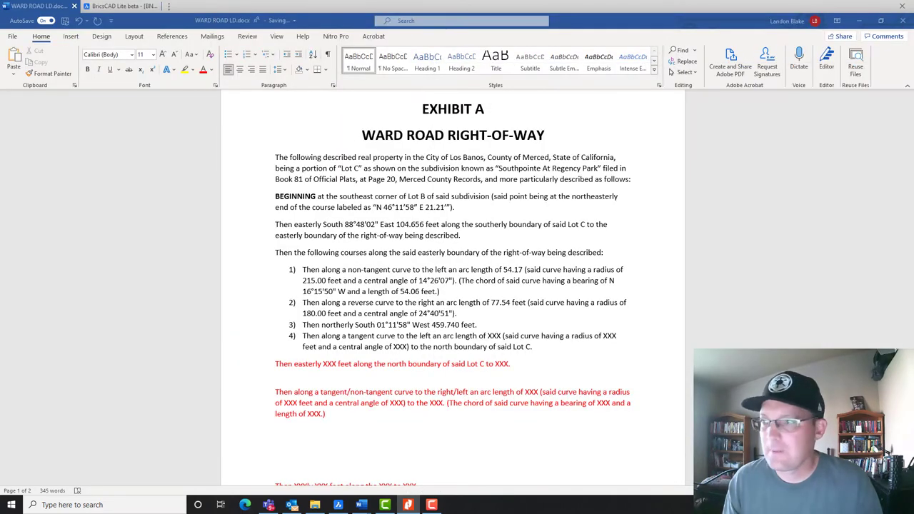
{"action": "left_click", "coordinate": [510, 364]}
{"action": "key", "text": "BackSpace"}
{"action": "key", "text": "BackSpace"}
{"action": "key", "text": "BackSpace"}
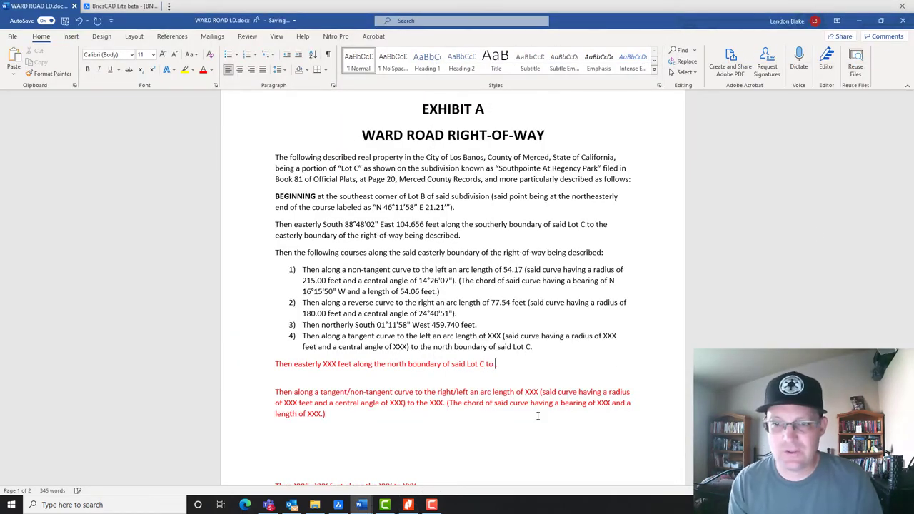
{"action": "type", "text": "the weste"}
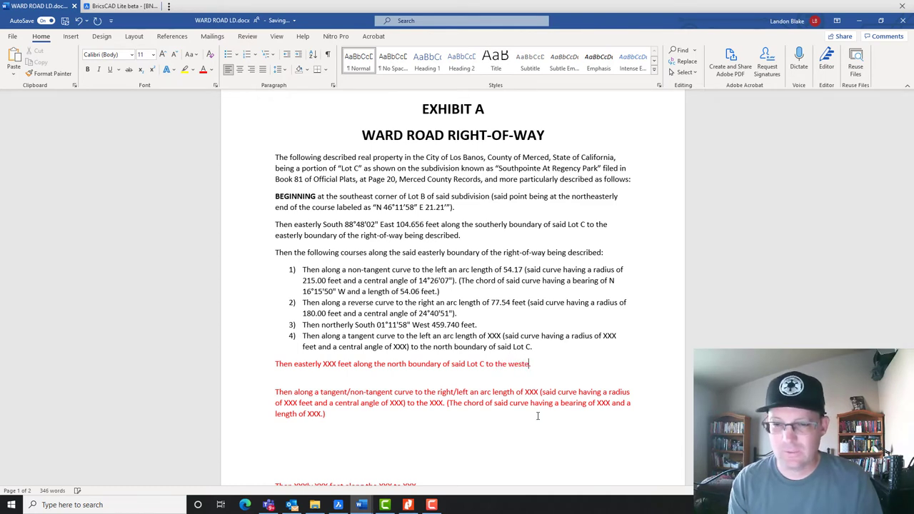
{"action": "type", "text": "rly line of "}
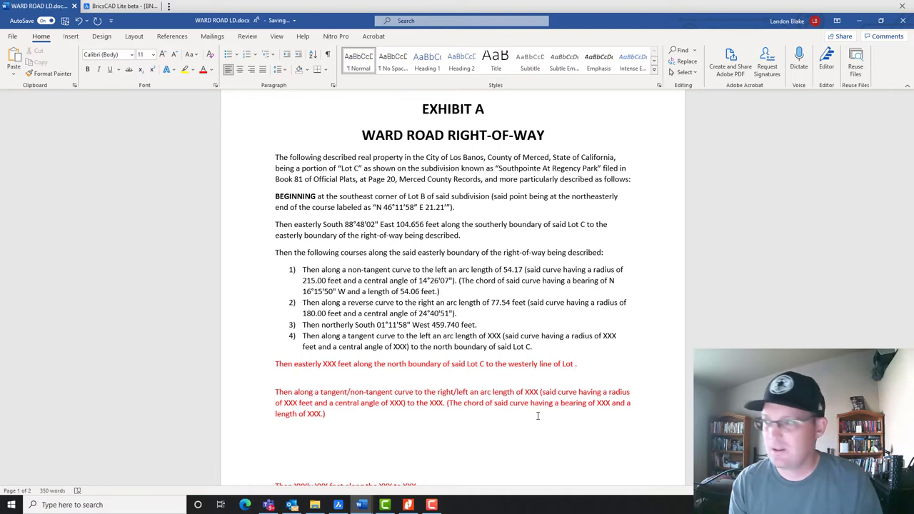
- Finish the red north boundary course with "the 71.56 acre remainder parcel of said subdivision."
{"action": "type", "text": "L"}
{"action": "key", "text": "BackSpace"}
{"action": "type", "text": "the"}
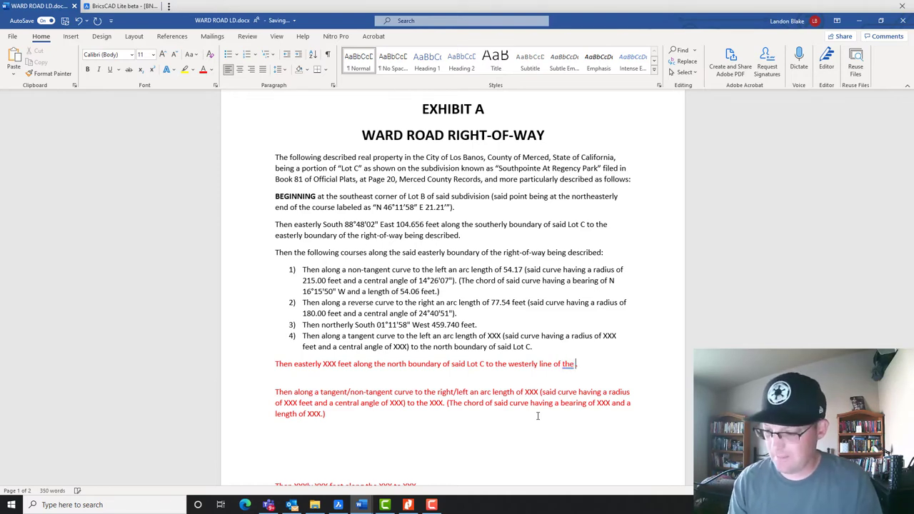
{"action": "type", "text": " 71.56 acre rem"}
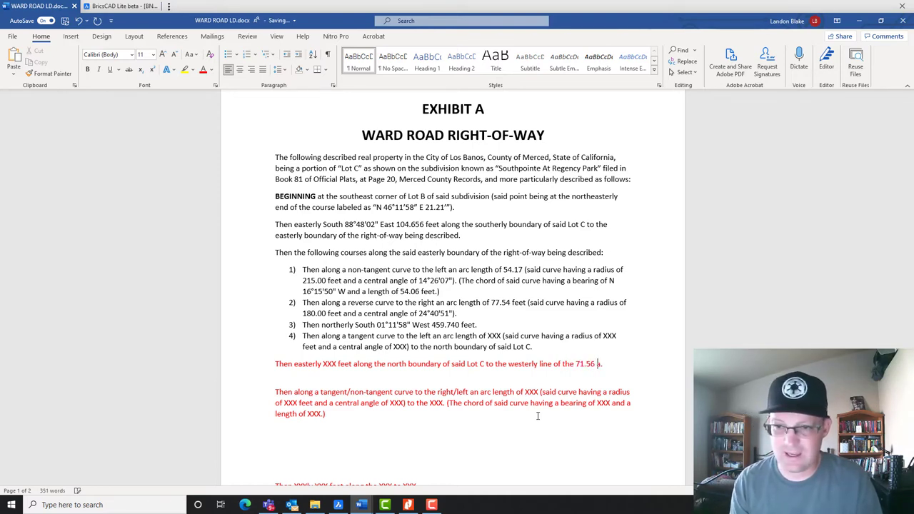
{"action": "type", "text": "a"}
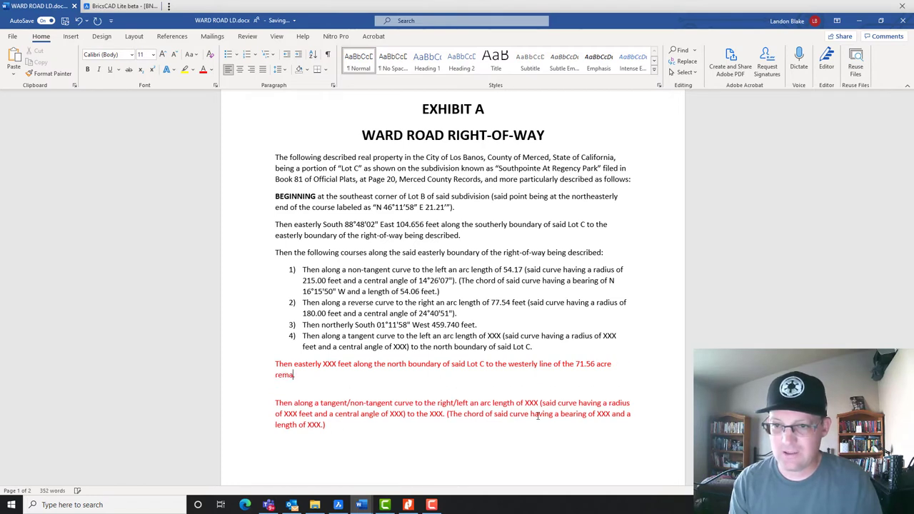
{"action": "type", "text": "inder parcel shown on."}
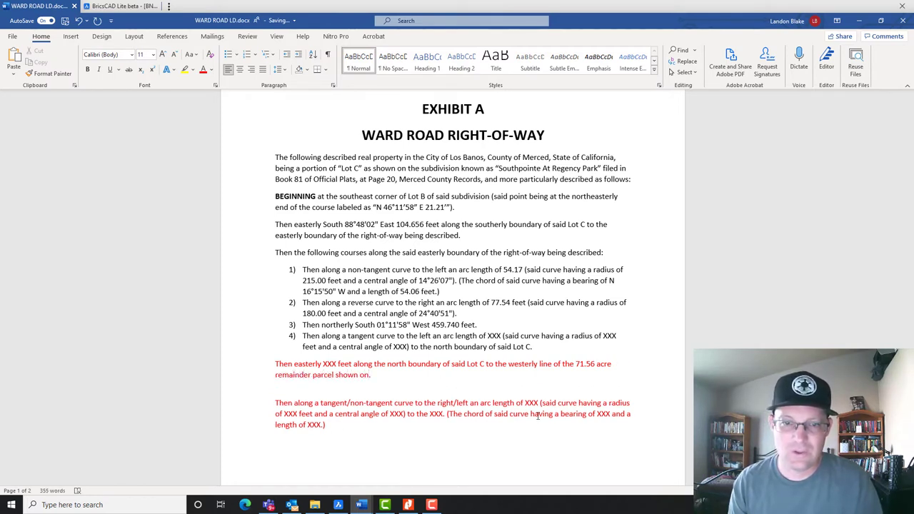
{"action": "key", "text": "BackSpace"}
{"action": "key", "text": "BackSpace"}
{"action": "key", "text": "BackSpace"}
{"action": "key", "text": "BackSpace"}
{"action": "key", "text": "BackSpace"}
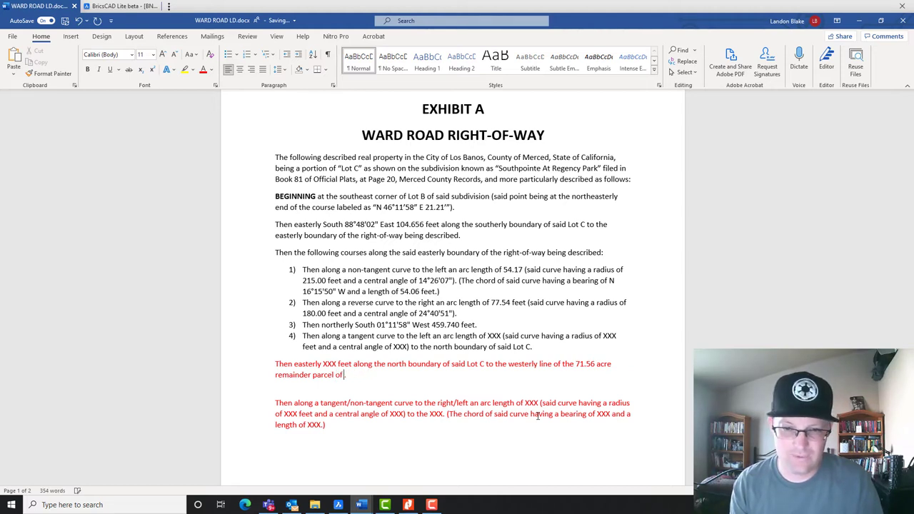
{"action": "type", "text": "of said subdivi"}
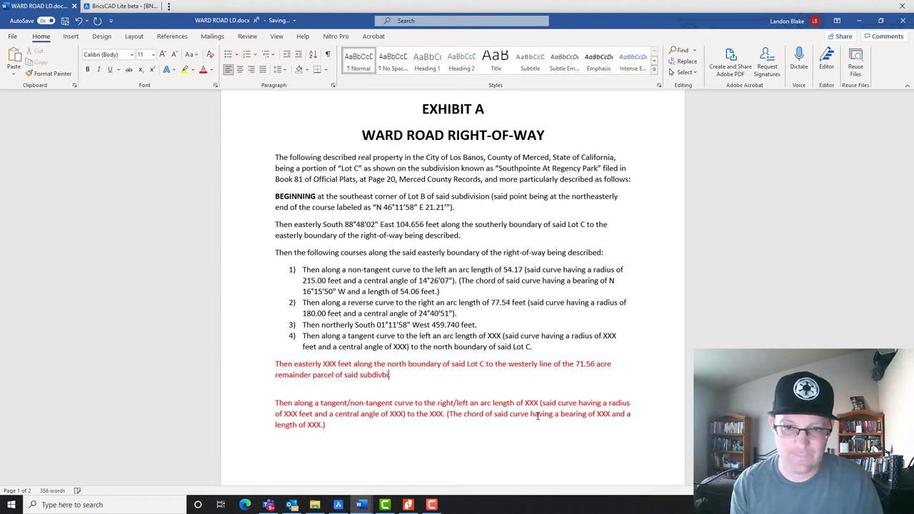
{"action": "type", "text": "sion."}
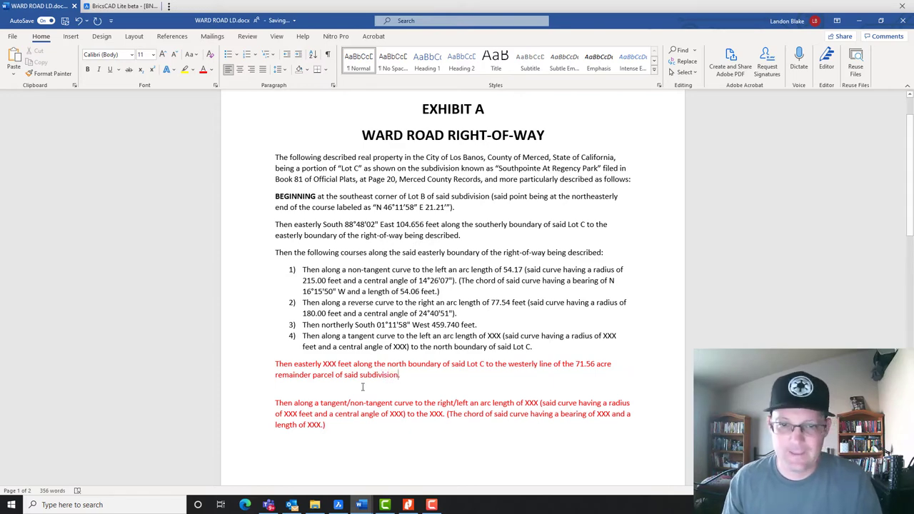
- Copy Course 6's bearing and distance from WARD ROAD CLOSURE REPORT and paste it over the XXX after "Then easterly" in WARD ROAD LD
{"action": "mouse_move", "coordinate": [361, 504]}
{"action": "left_click", "coordinate": [418, 467]}
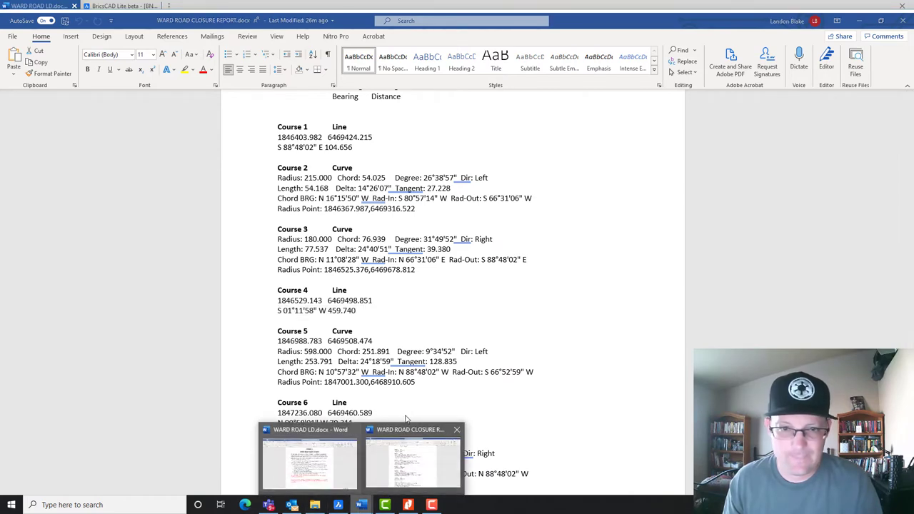
{"action": "scroll", "coordinate": [457, 314], "scroll_direction": "down", "scroll_amount": 5}
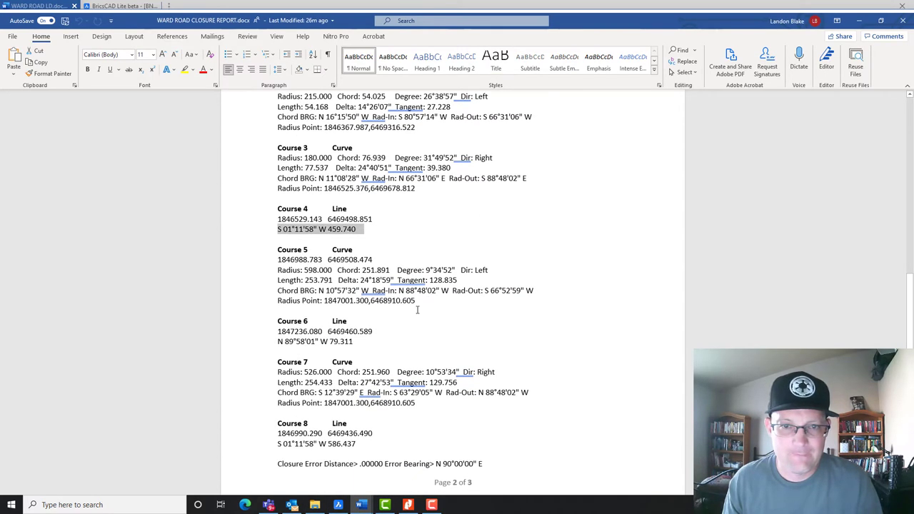
{"action": "left_click_drag", "start_coordinate": [277, 287], "coordinate": [354, 289]}
{"action": "key", "text": "ctrl+c"}
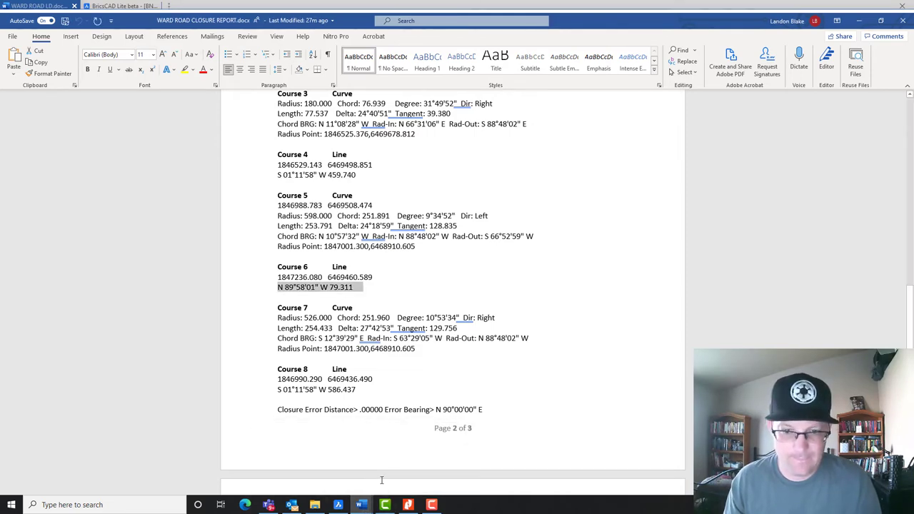
{"action": "mouse_move", "coordinate": [361, 505]}
{"action": "left_click", "coordinate": [339, 478]}
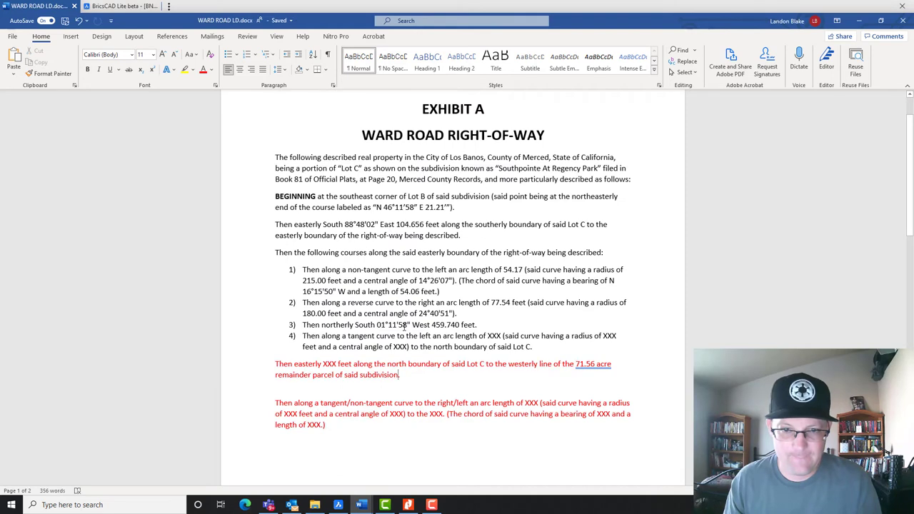
{"action": "double_click", "coordinate": [326, 364]}
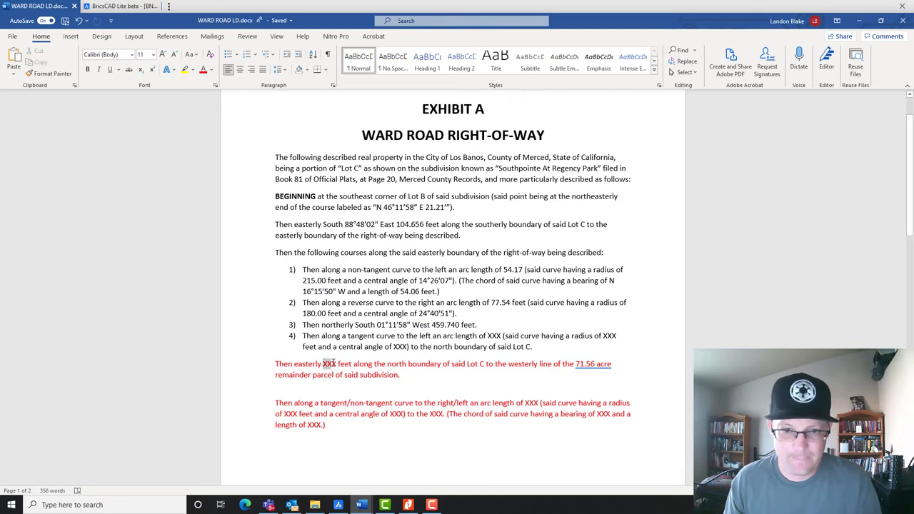
{"action": "key", "text": "ctrl+v"}
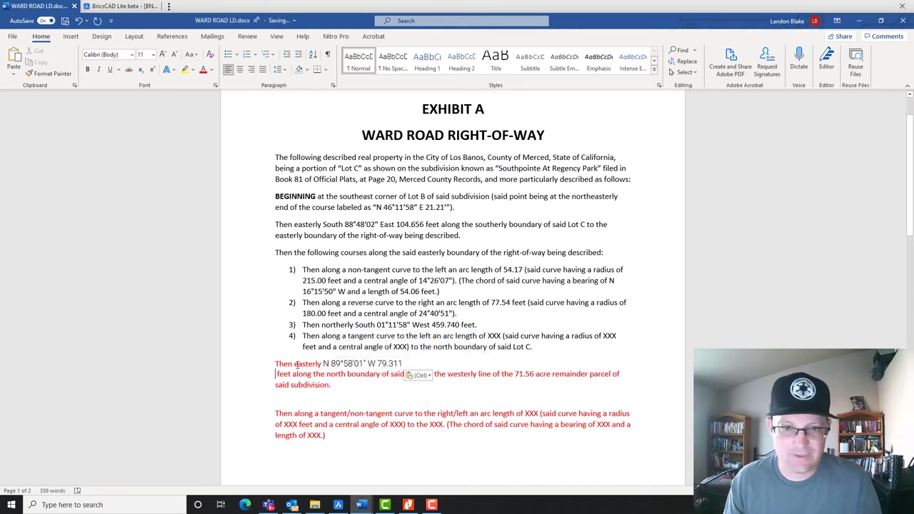
- Reword the pasted course as "Then westerly North 89°58'01" West 79.31" and remove the line break before "feet"
{"action": "type", "text": "w"}
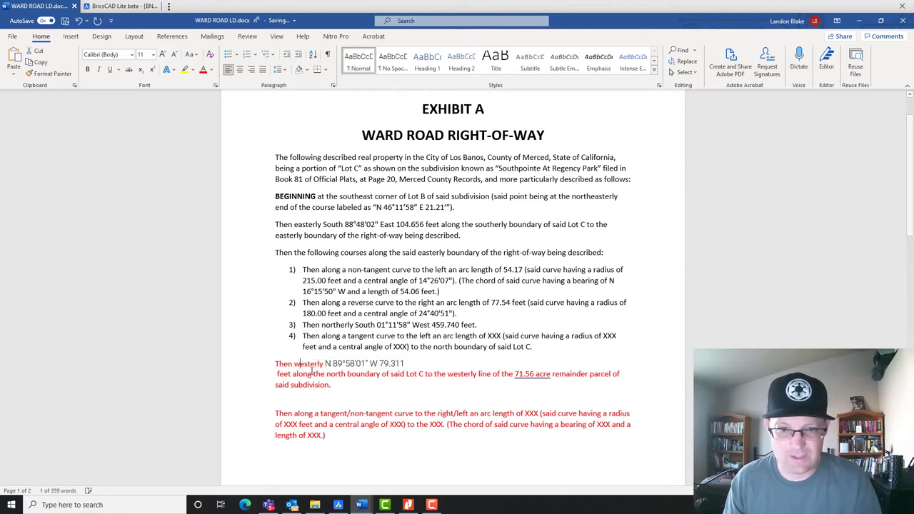
{"action": "left_click", "coordinate": [331, 364]}
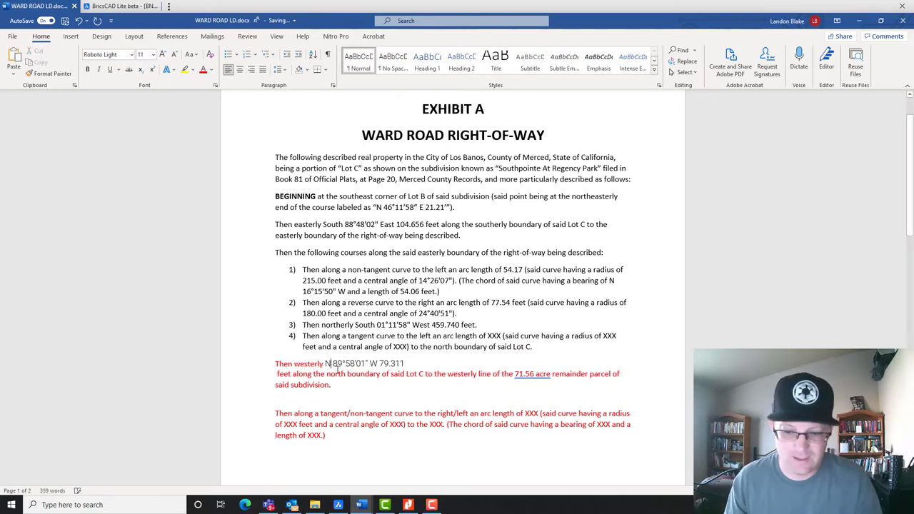
{"action": "type", "text": "orth"}
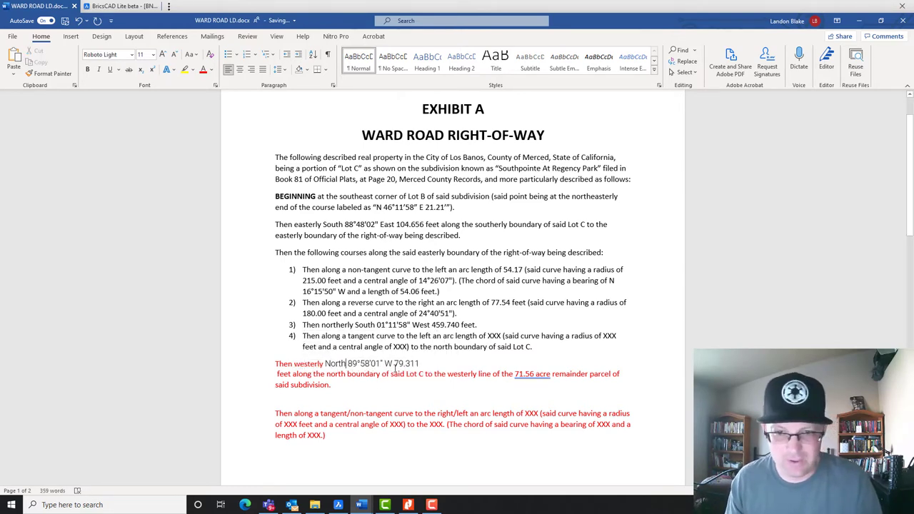
{"action": "left_click", "coordinate": [392, 364]}
{"action": "type", "text": "est"}
{"action": "key", "text": "End"}
{"action": "key", "text": "BackSpace"}
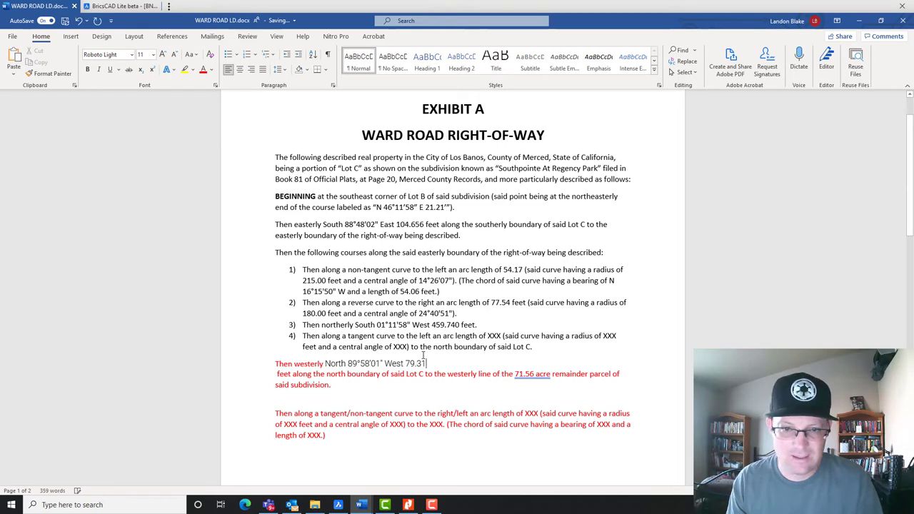
{"action": "key", "text": "Right"}
{"action": "key", "text": "BackSpace"}
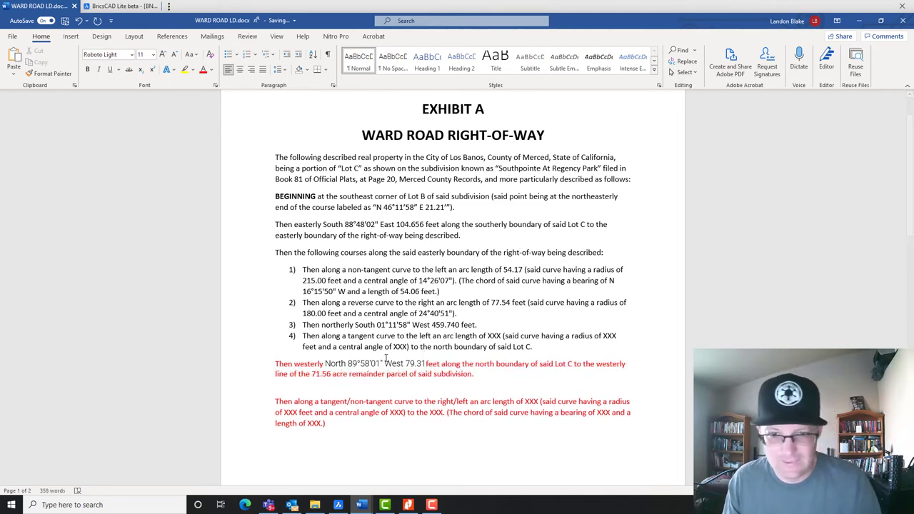
- Apply the formatting of the "Then the following courses" paragraph to the north boundary course with Format Painter
{"action": "left_click_drag", "start_coordinate": [476, 374], "coordinate": [245, 364]}
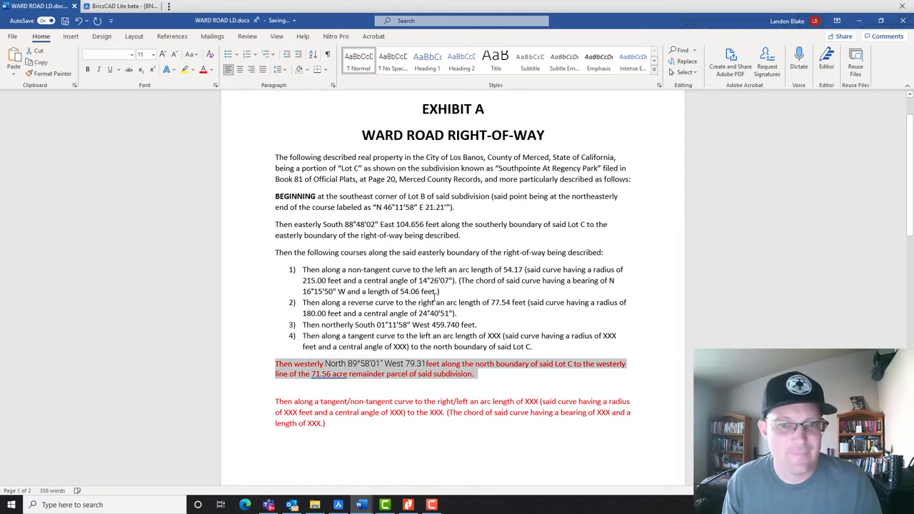
{"action": "left_click", "coordinate": [534, 351]}
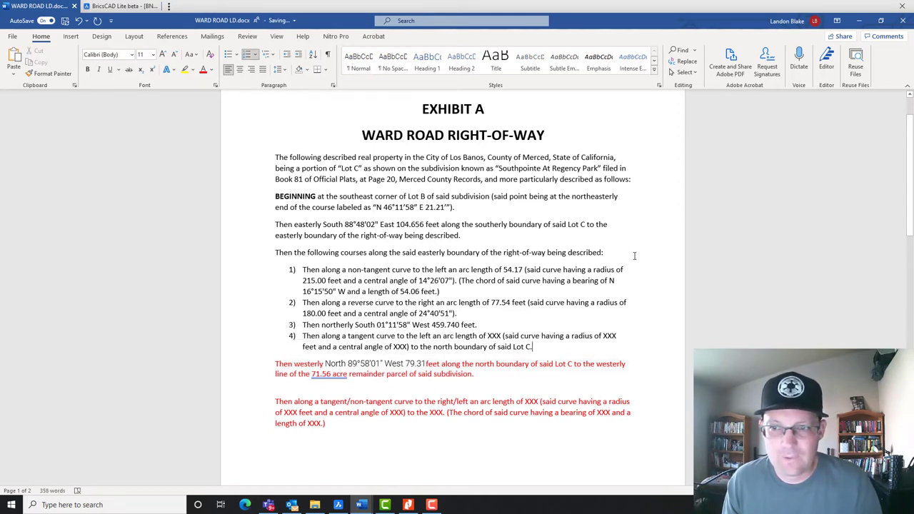
{"action": "left_click_drag", "start_coordinate": [658, 252], "coordinate": [275, 254]}
{"action": "left_click", "coordinate": [59, 77]}
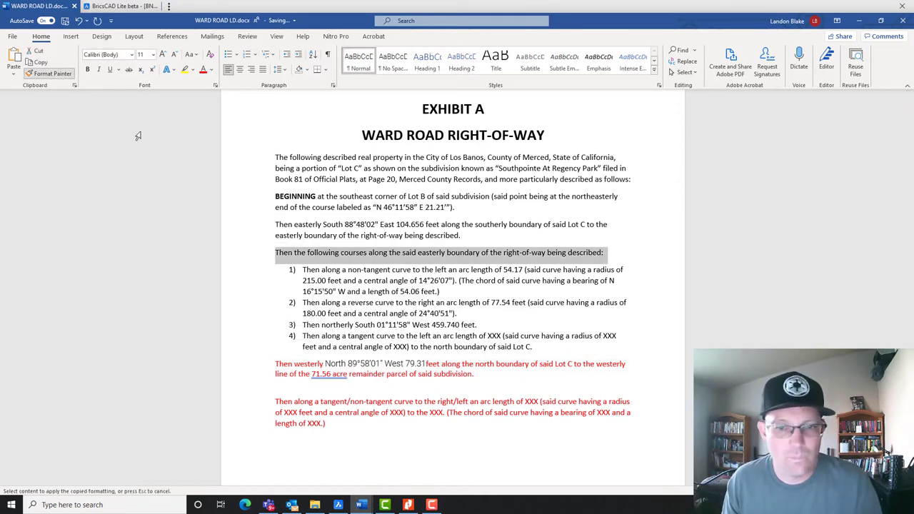
{"action": "left_click_drag", "start_coordinate": [439, 372], "coordinate": [264, 367]}
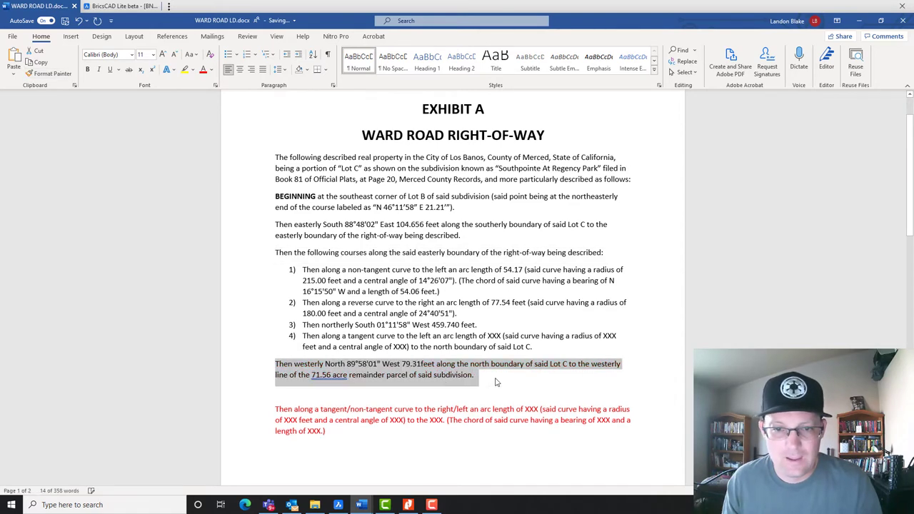
{"action": "left_click", "coordinate": [493, 379]}
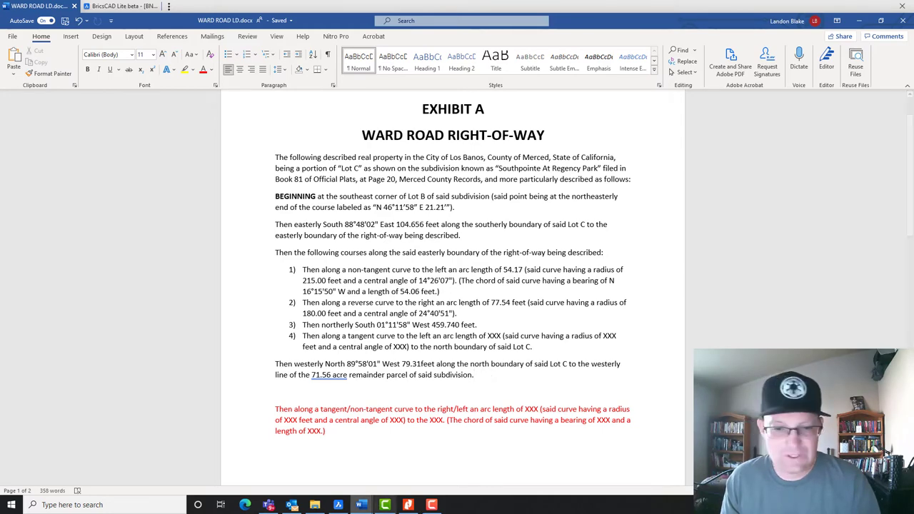
- Review the courses at Ward Avenue's north end on PLAT 01 in Nitro Pro and return to the Word description
{"action": "left_click", "coordinate": [408, 505]}
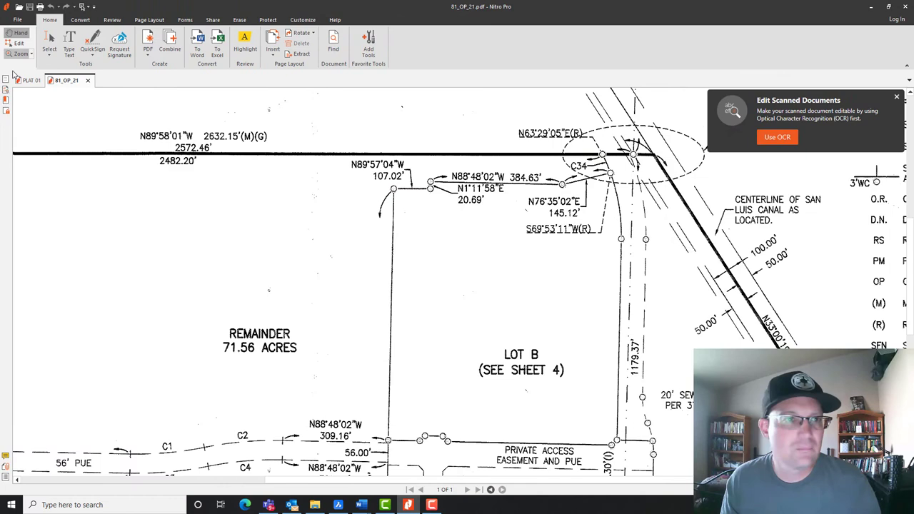
{"action": "left_click", "coordinate": [29, 81]}
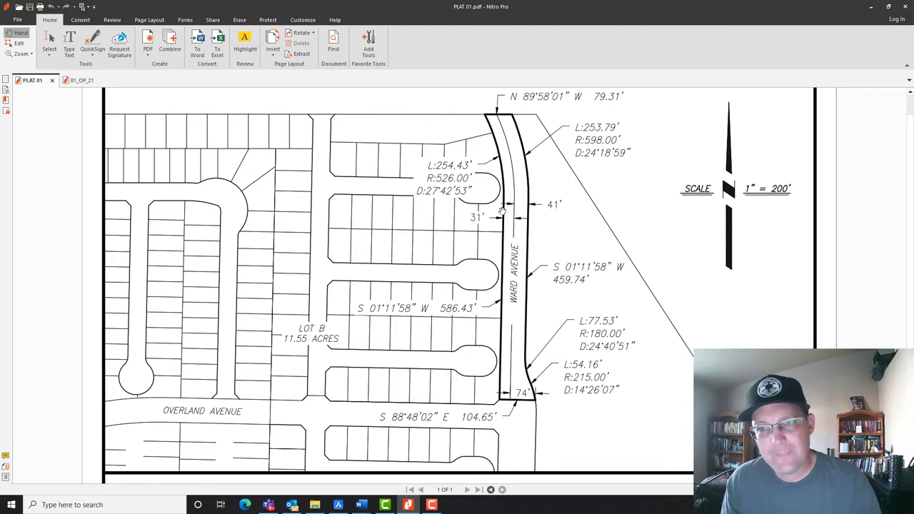
{"action": "key", "text": "alt+Tab"}
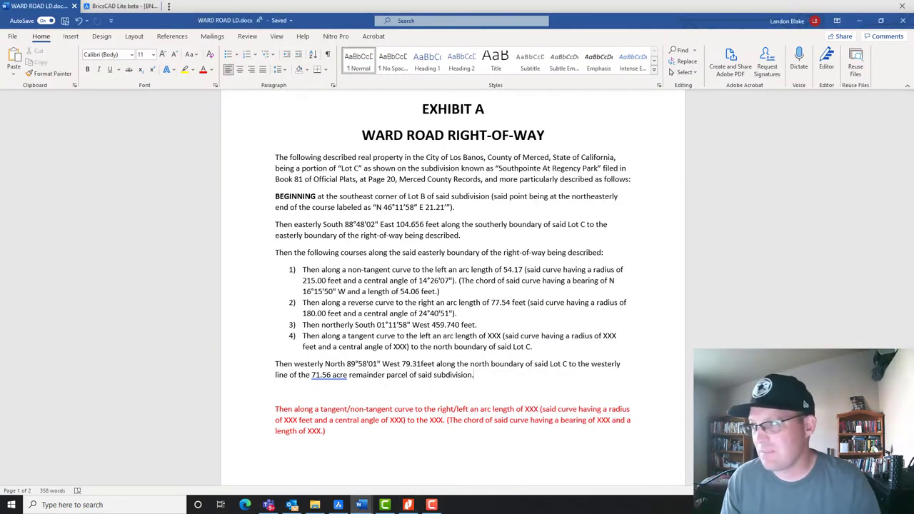
{"action": "key", "text": "alt+Tab"}
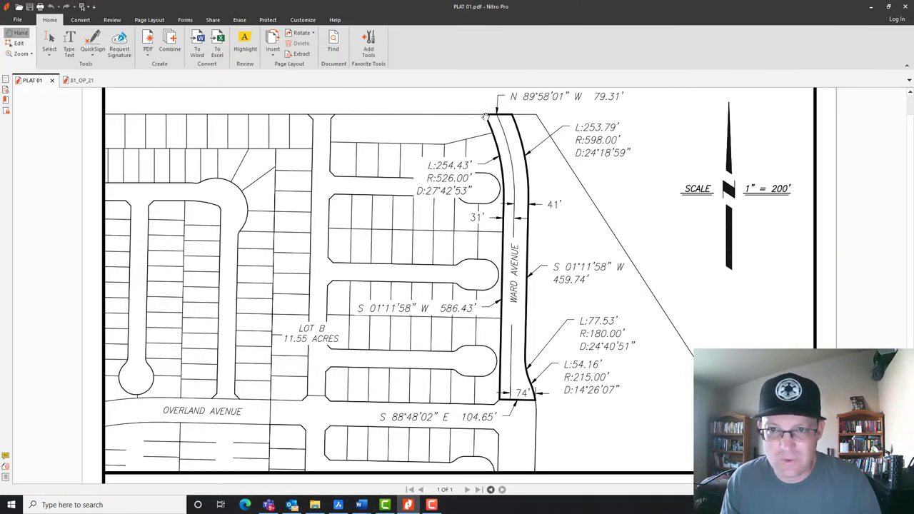
{"action": "key", "text": "alt+Tab"}
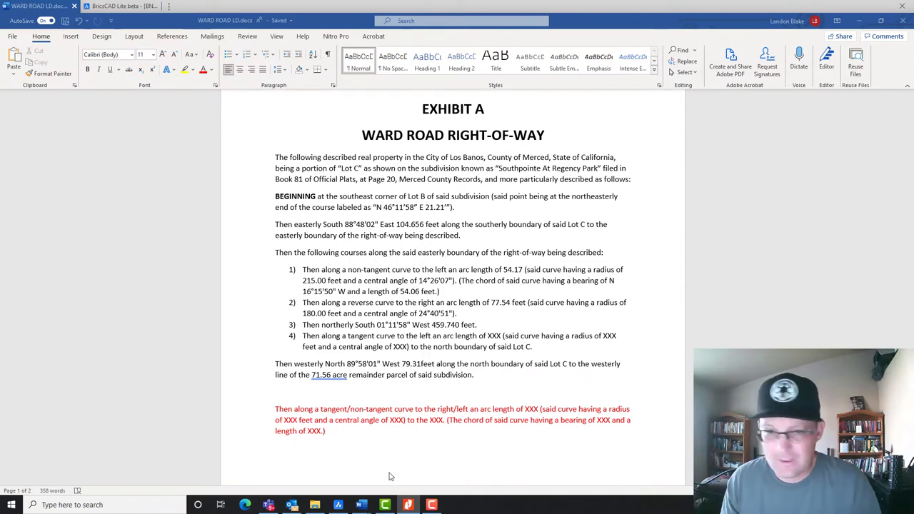
- Copy the red template paragraph for tangent/non-tangent curves and paste the copy directly below the north boundary course
{"action": "scroll", "coordinate": [301, 348], "scroll_direction": "down", "scroll_amount": 2}
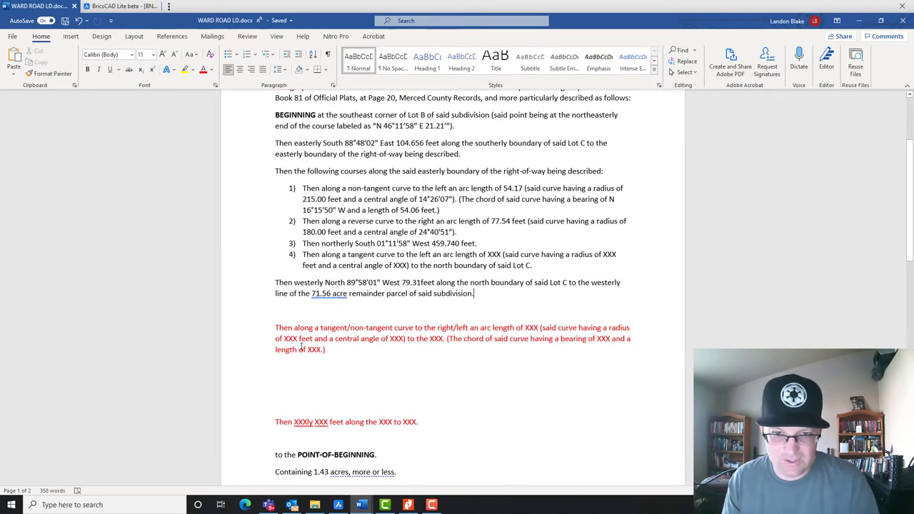
{"action": "triple_click", "coordinate": [301, 347]}
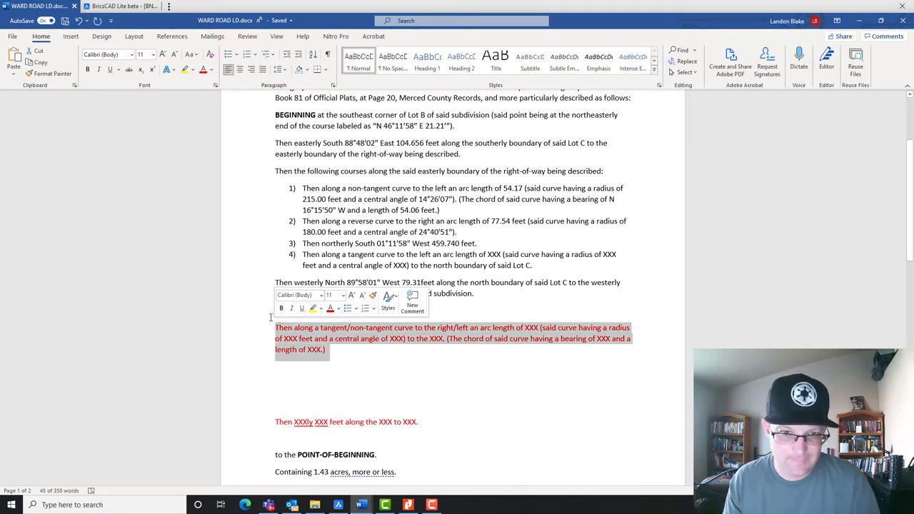
{"action": "key", "text": "ctrl+c"}
{"action": "left_click", "coordinate": [271, 317]}
{"action": "key", "text": "ctrl+v"}
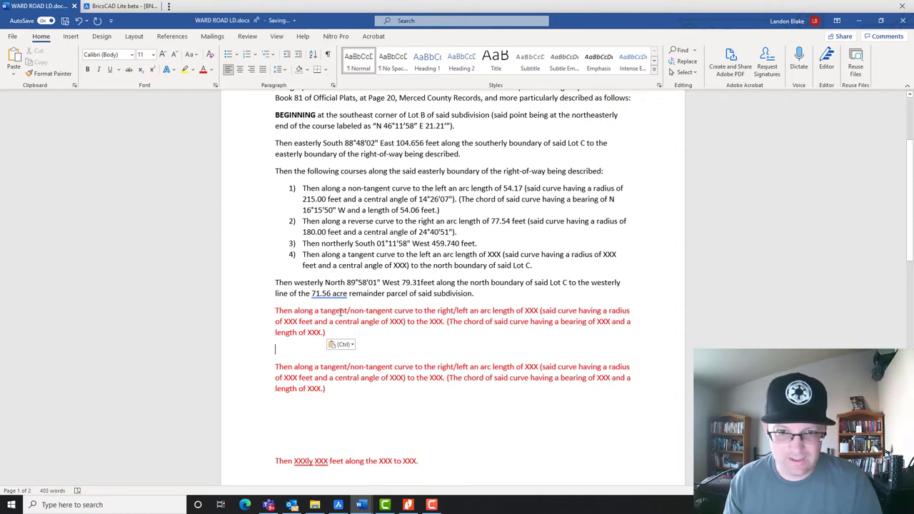
- Delete "tangent/" and the leading "Then" from the pasted curve paragraph so it starts with "along a non-tangent curve"
{"action": "left_click_drag", "start_coordinate": [321, 312], "coordinate": [348, 312]}
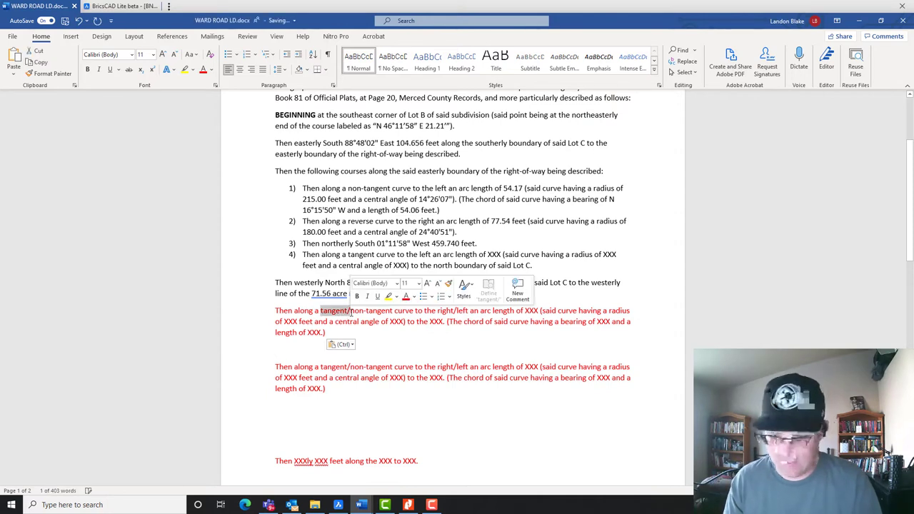
{"action": "key", "text": "Delete"}
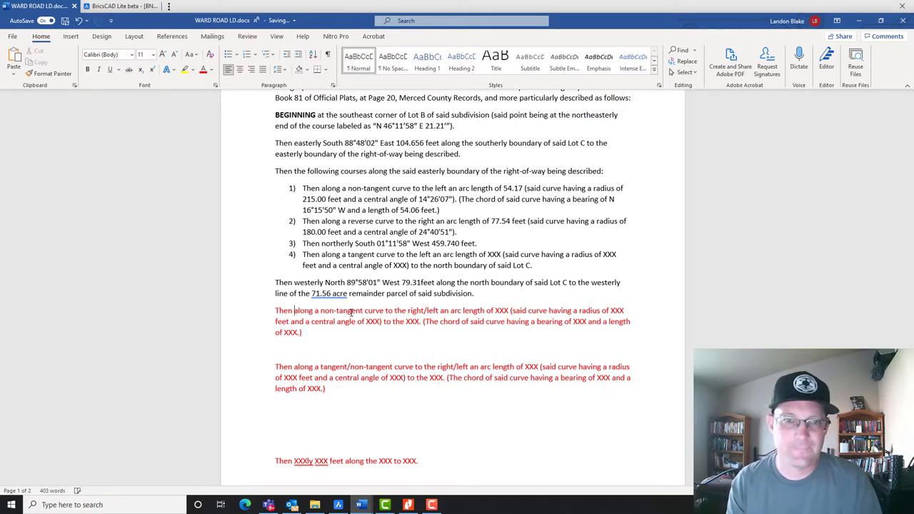
{"action": "key", "text": "BackSpace"}
{"action": "key", "text": "BackSpace"}
{"action": "key", "text": "BackSpace"}
{"action": "key", "text": "BackSpace"}
{"action": "key", "text": "BackSpace"}
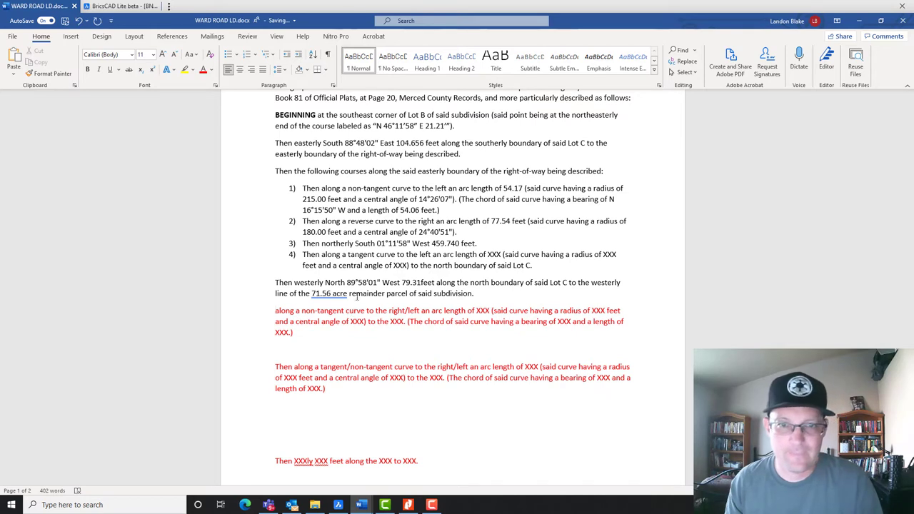
- Remove "Then" from the start of numbered course 1 on the easterly boundary and begin it with "Along"
{"action": "key", "text": "Up"}
{"action": "key", "text": "Up"}
{"action": "key", "text": "Up"}
{"action": "key", "text": "Up"}
{"action": "key", "text": "Up"}
{"action": "key", "text": "Up"}
{"action": "key", "text": "Up"}
{"action": "key", "text": "Up"}
{"action": "key", "text": "Up"}
{"action": "key", "text": "Up"}
{"action": "key", "text": "Delete"}
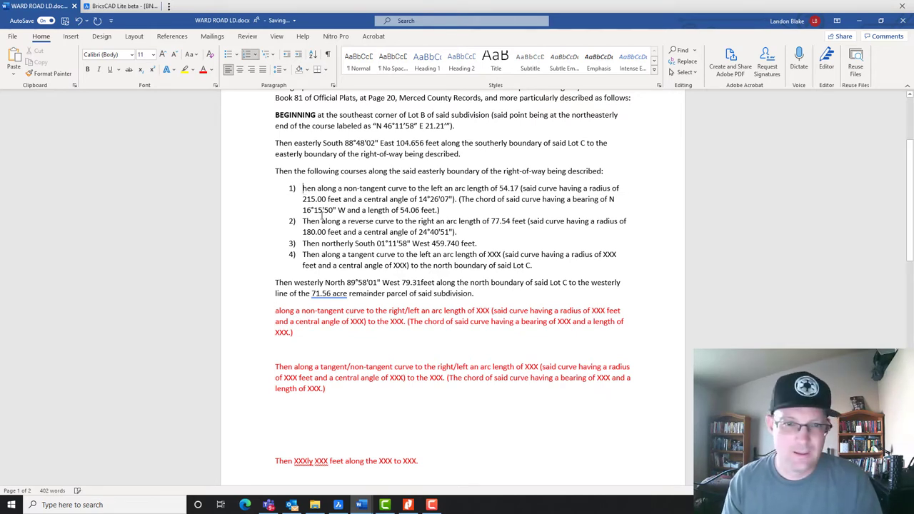
{"action": "key", "text": "Delete"}
{"action": "key", "text": "Delete"}
{"action": "key", "text": "Delete"}
{"action": "key", "text": "Delete"}
{"action": "key", "text": "Delete"}
{"action": "type", "text": "A"}
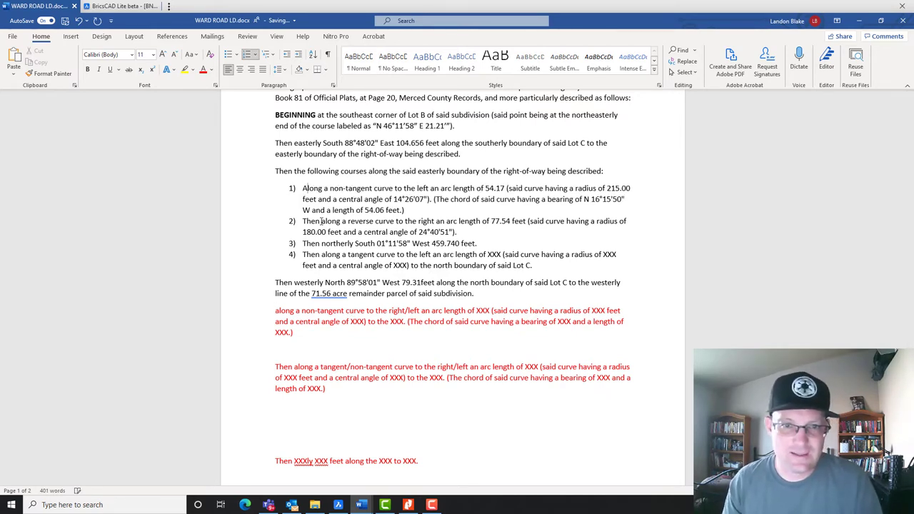
- Remove "Then" from the reverse curve in numbered course 2 and begin it with "Along"
{"action": "left_click", "coordinate": [321, 221]}
{"action": "key", "text": "Delete"}
{"action": "key", "text": "BackSpace"}
{"action": "key", "text": "BackSpace"}
{"action": "key", "text": "BackSpace"}
{"action": "key", "text": "BackSpace"}
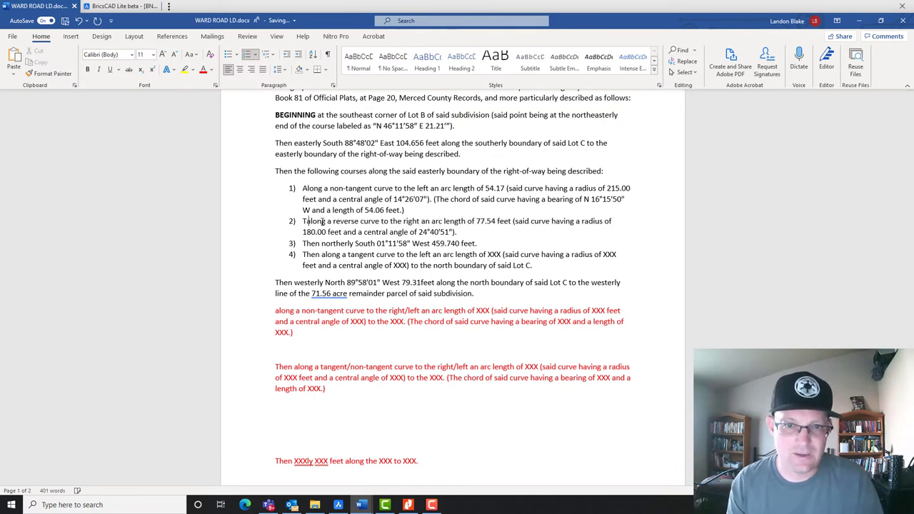
{"action": "key", "text": "BackSpace"}
{"action": "type", "text": "A"}
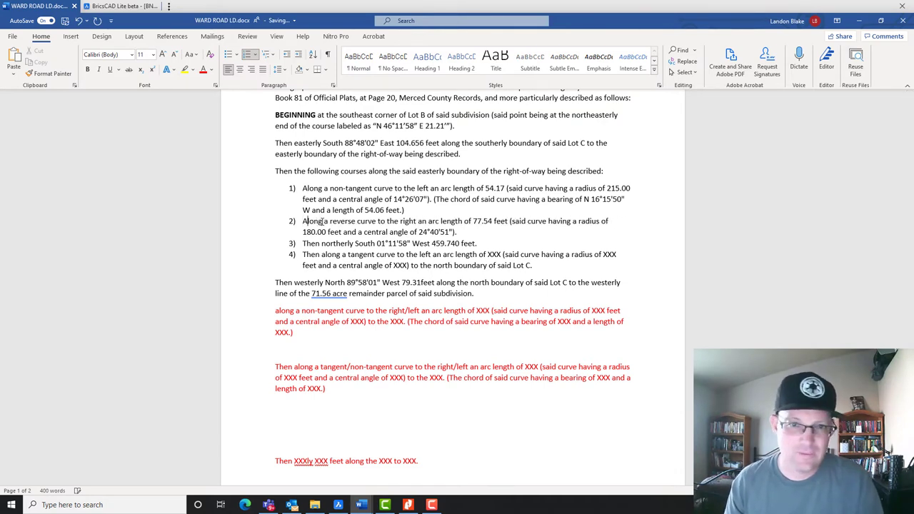
- Drop "Then" from numbered courses 3 and 4, starting them with "Northerly" and "Along"
{"action": "left_click_drag", "start_coordinate": [323, 244], "coordinate": [300, 243]}
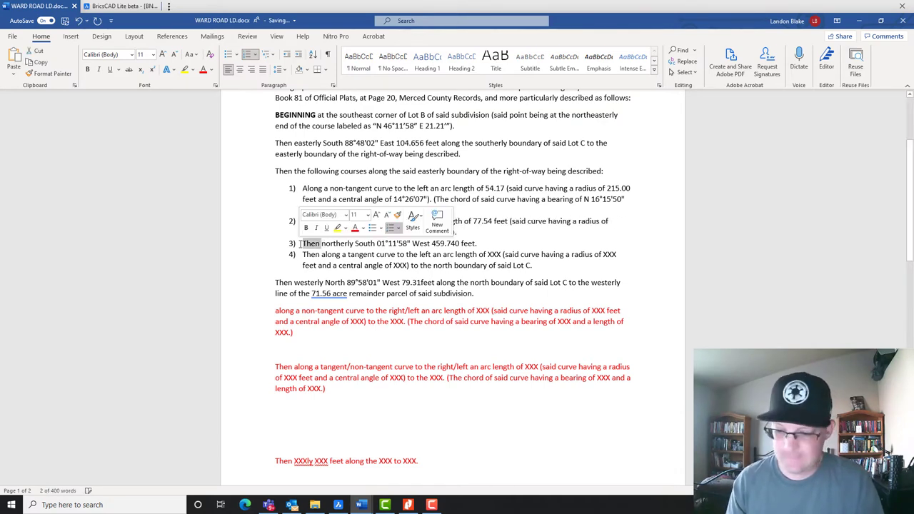
{"action": "key", "text": "Delete"}
{"action": "key", "text": "Delete"}
{"action": "type", "text": "N"}
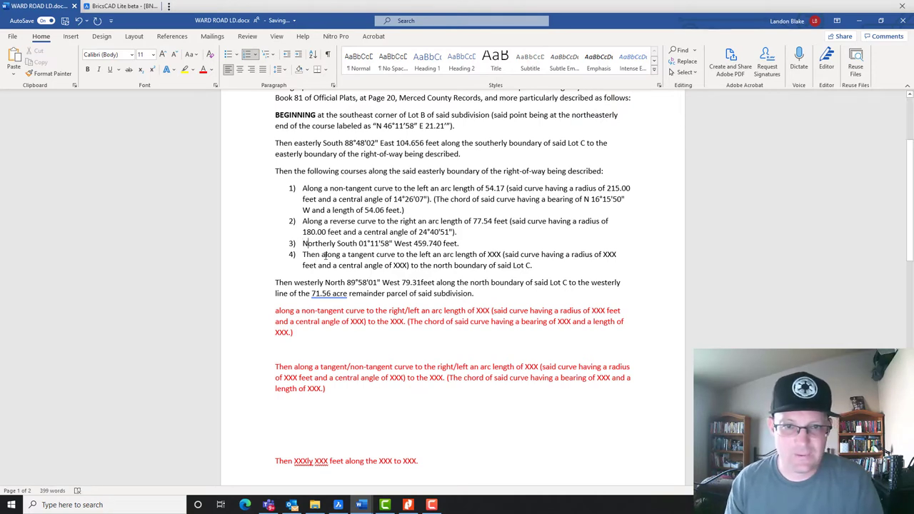
{"action": "left_click_drag", "start_coordinate": [342, 255], "coordinate": [305, 255]}
{"action": "type", "text": "Along"}
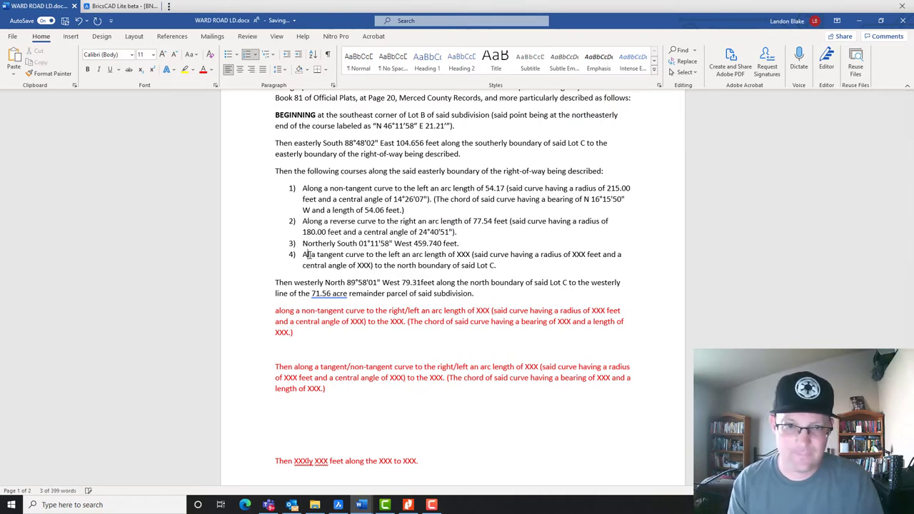
- Below the north boundary course, add "Then the following courses along the easterly boundaries of said remainder parcel and Lot B as shown said subdivision:"
{"action": "left_click", "coordinate": [313, 323]}
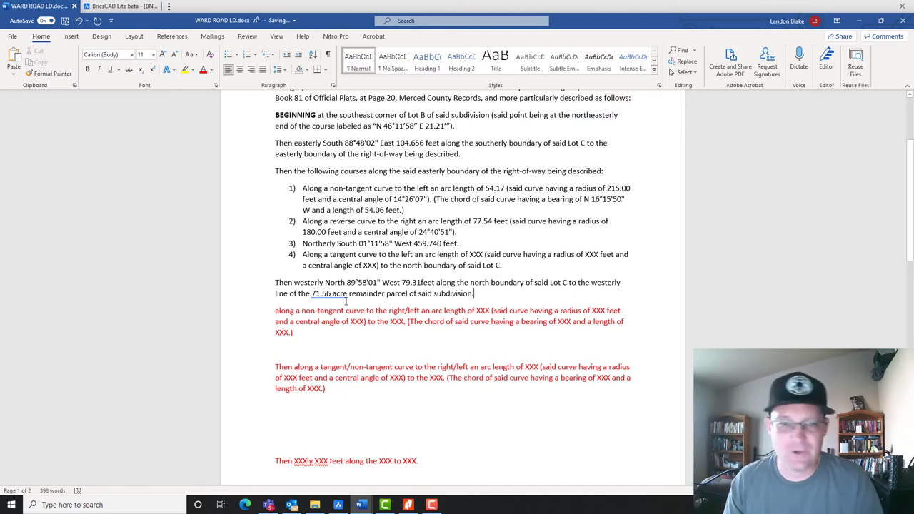
{"action": "left_click", "coordinate": [295, 274]}
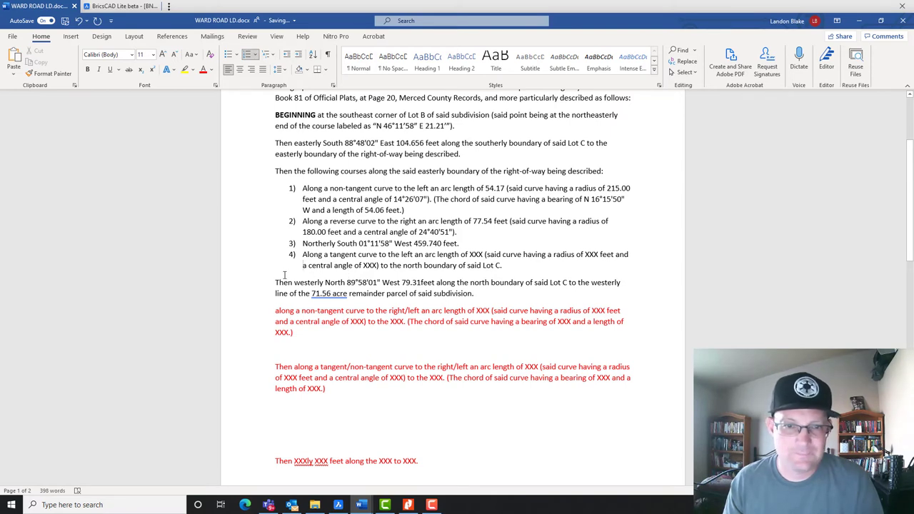
{"action": "left_click", "coordinate": [497, 294]}
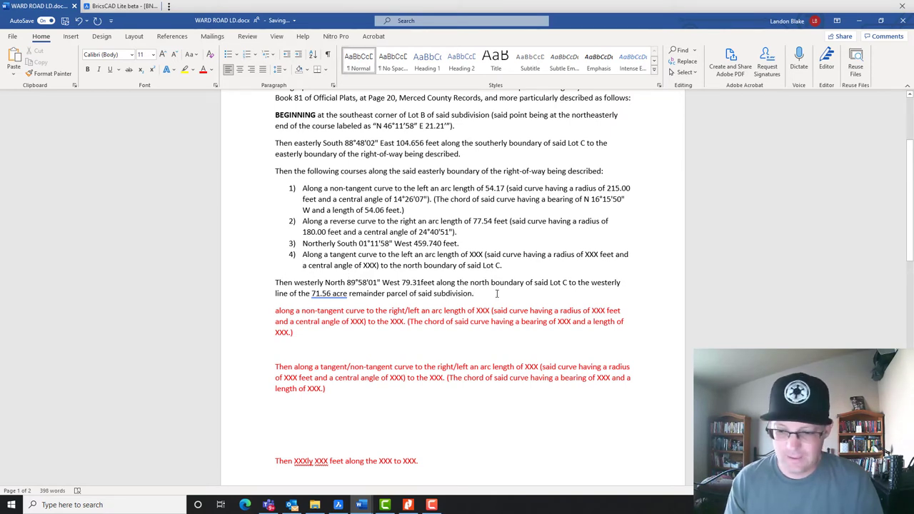
{"action": "key", "text": "Return"}
{"action": "type", "text": "Then the follo"}
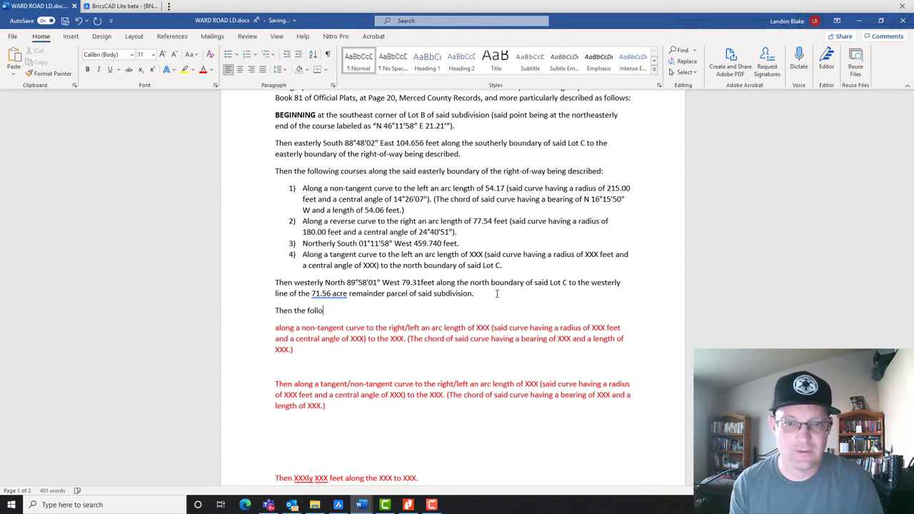
{"action": "type", "text": "wing courses alon"}
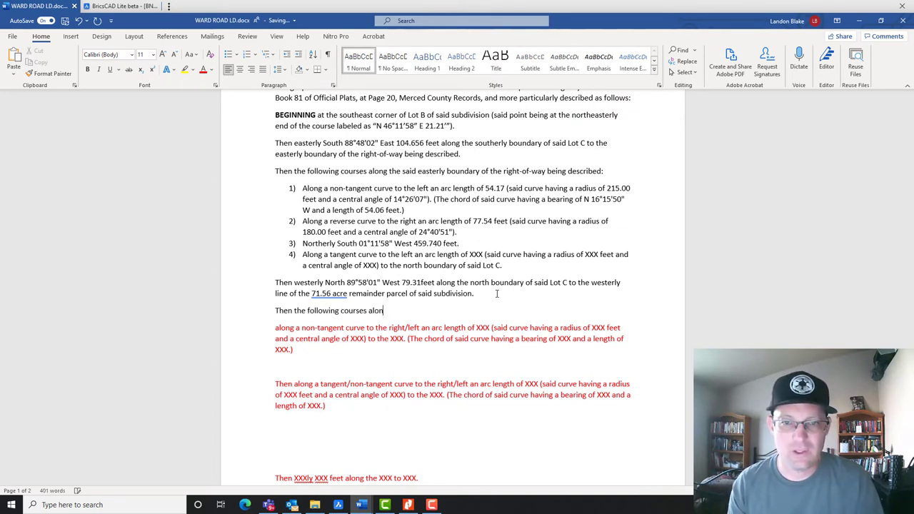
{"action": "type", "text": "g the "}
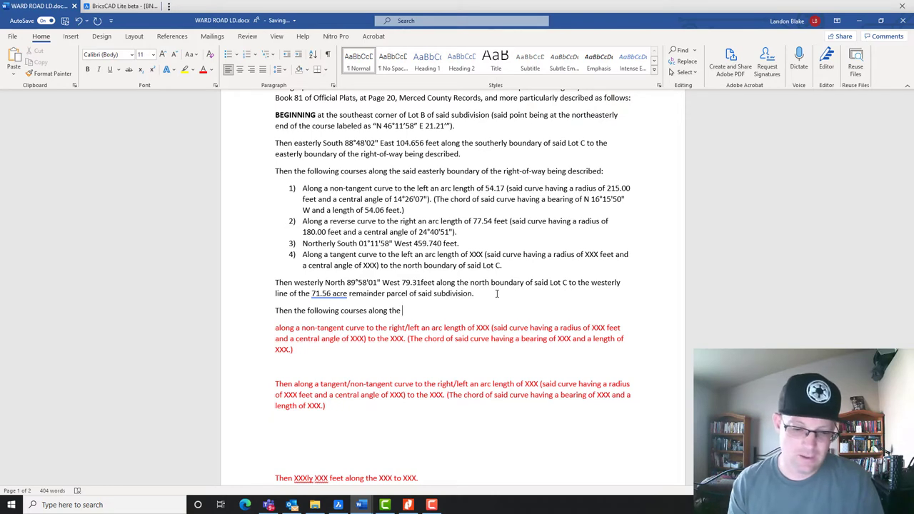
{"action": "type", "text": "easterly boundaries of"}
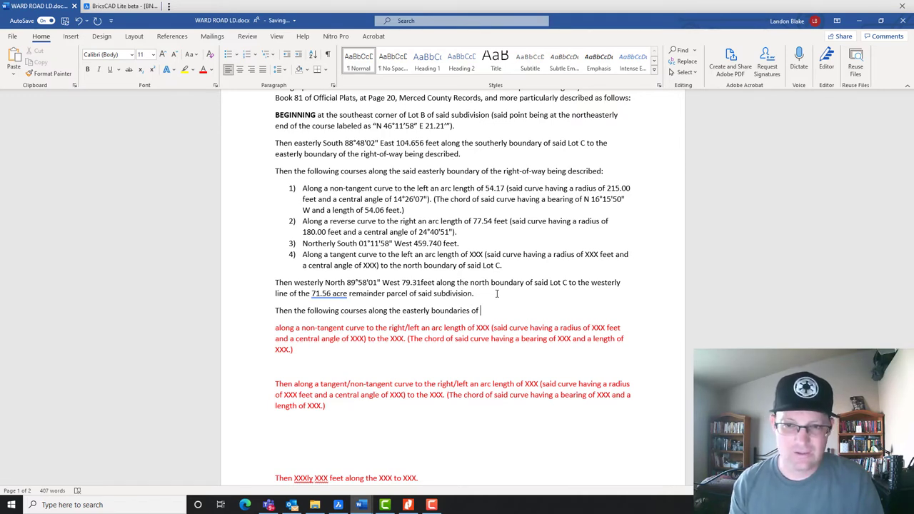
{"action": "type", "text": "said rema"}
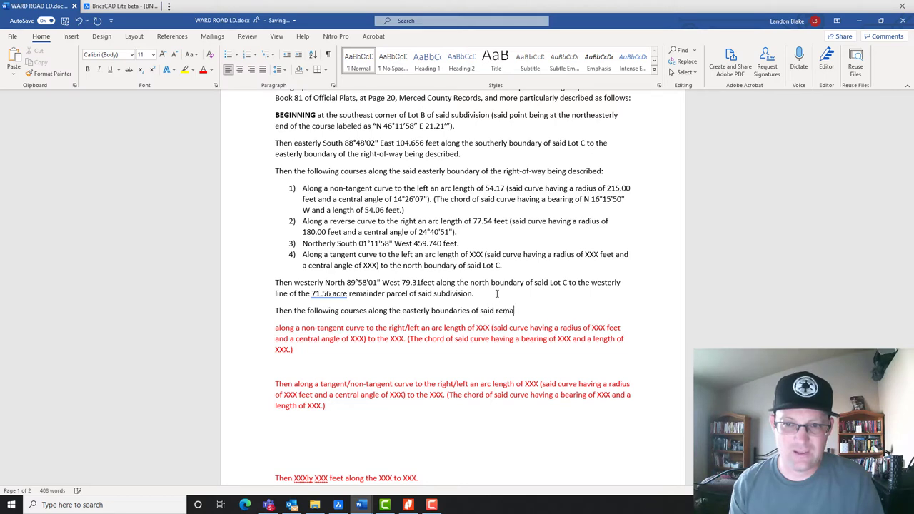
{"action": "type", "text": "inder parcel and"}
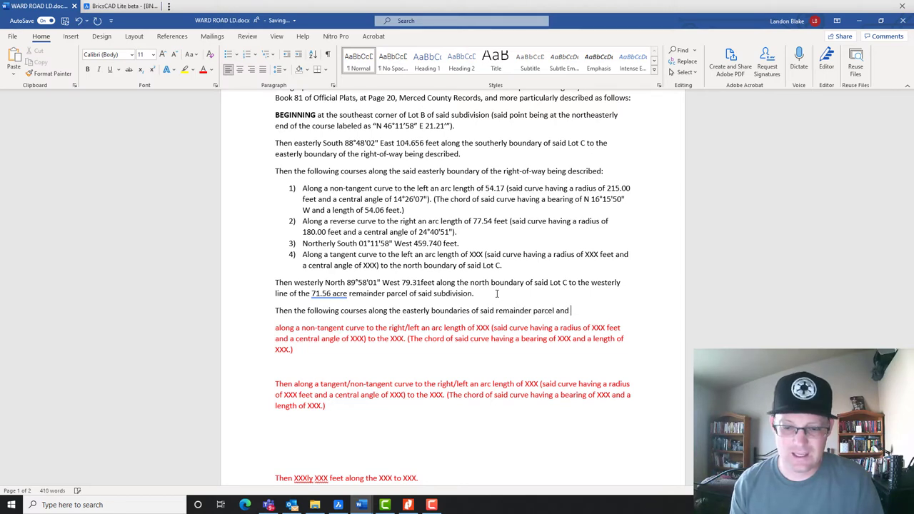
{"action": "type", "text": " Lot"}
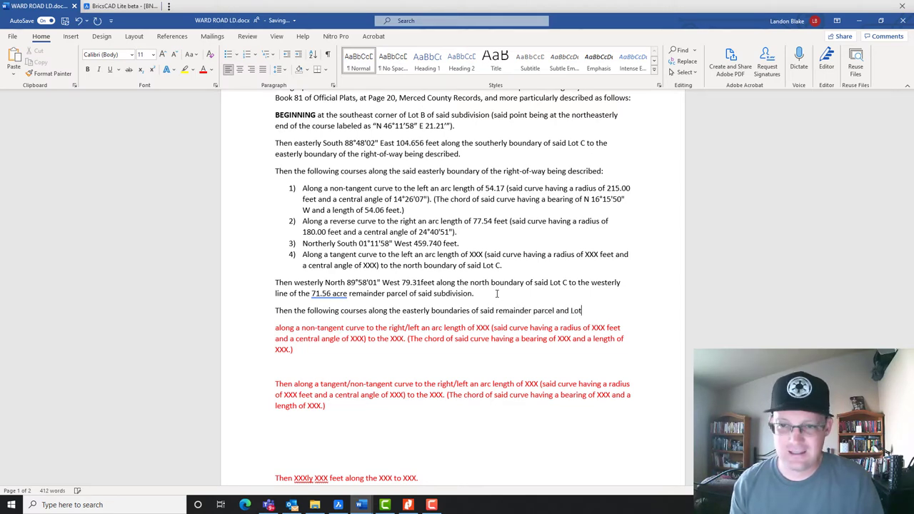
{"action": "type", "text": " B as show"}
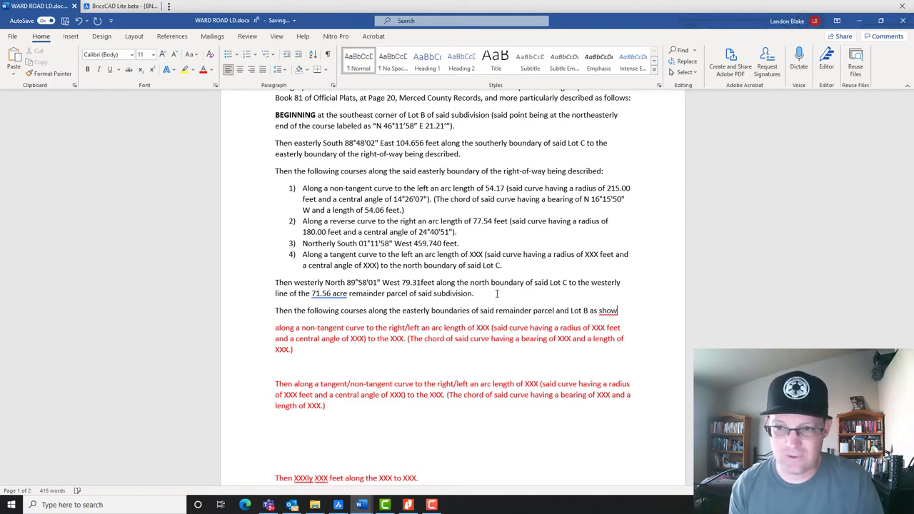
{"action": "type", "text": "n said subdivi"}
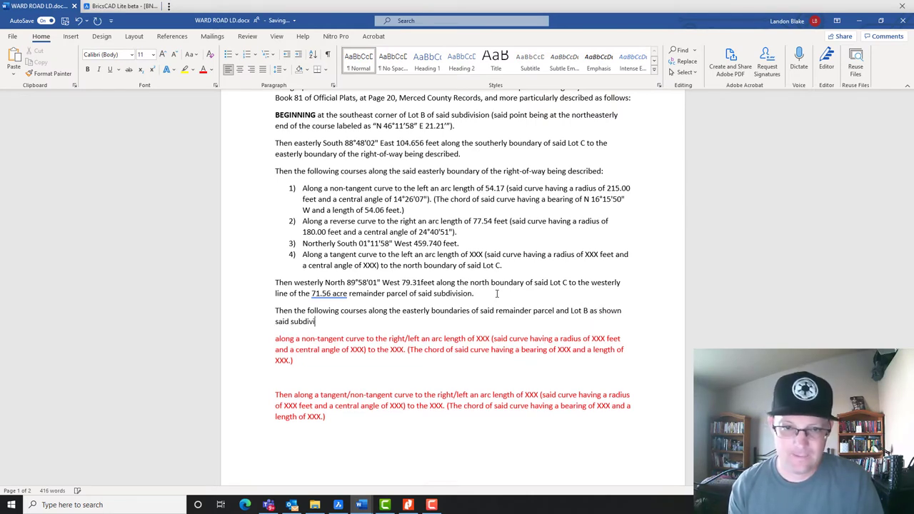
{"action": "type", "text": "sion:"}
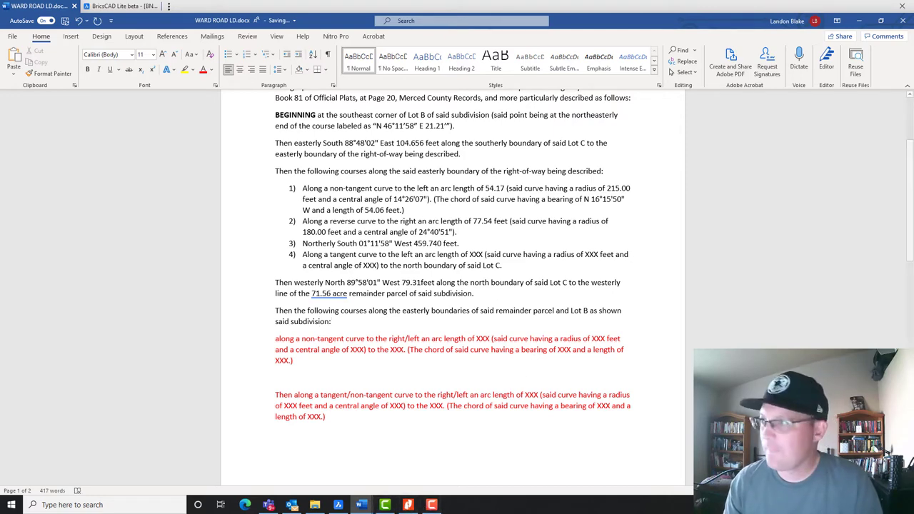
- Check Lot B and the remainder on the 81_OP_21 plat in Nitro Pro, then make Word's red non-tangent curve paragraph list item 1) starting with "Along"
{"action": "left_click", "coordinate": [408, 504]}
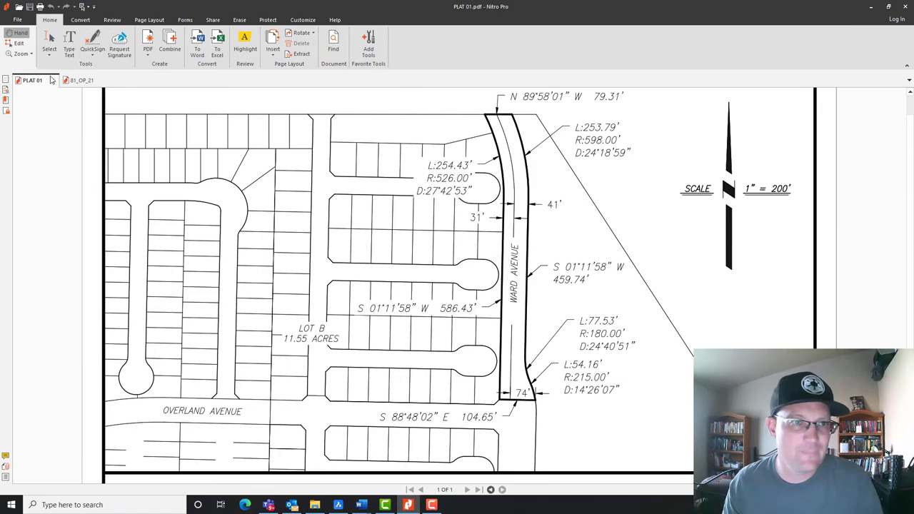
{"action": "left_click", "coordinate": [66, 80]}
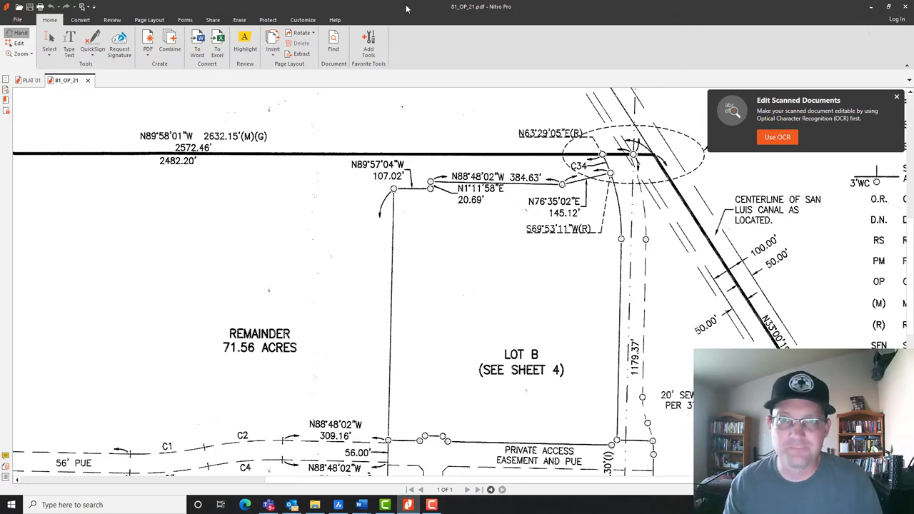
{"action": "key", "text": "alt+Tab"}
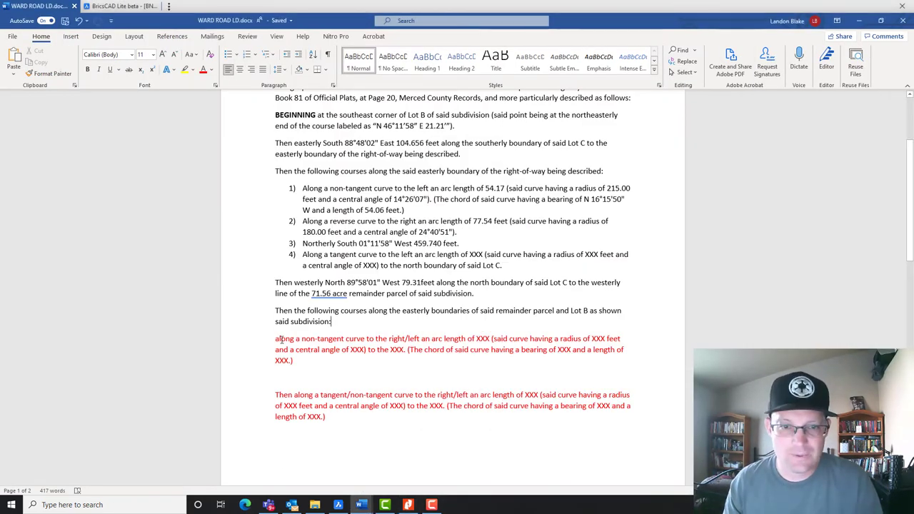
{"action": "left_click", "coordinate": [277, 337]}
{"action": "type", "text": "1)"}
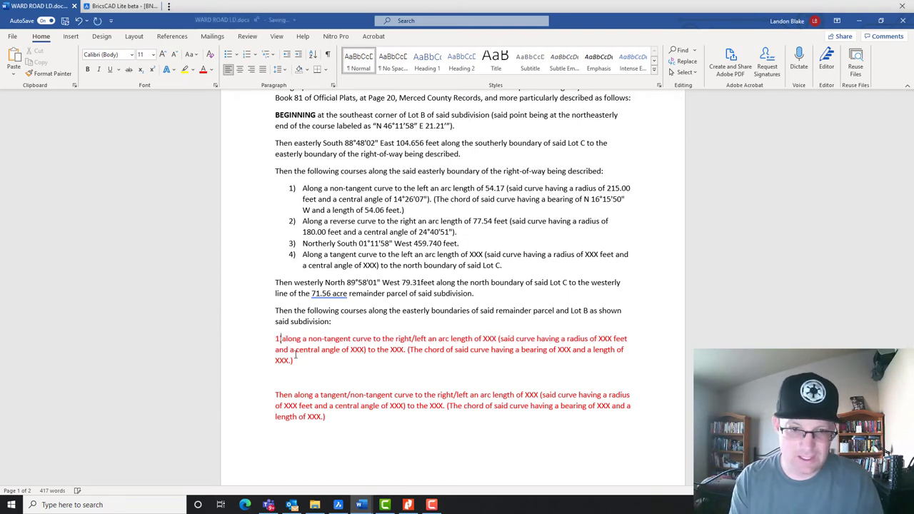
{"action": "key", "text": "shift+F3"}
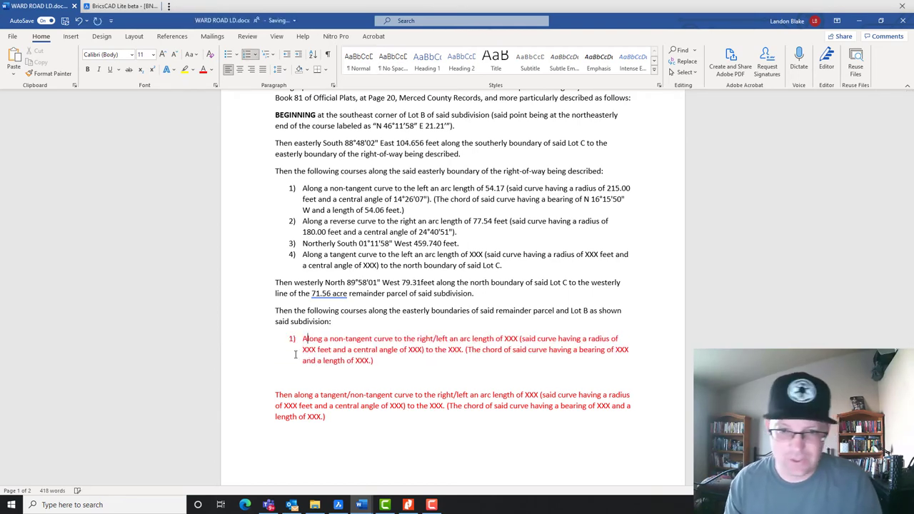
- Delete "/left" from the red non-tangent curve course so it reads "to the right"
{"action": "scroll", "coordinate": [391, 372], "scroll_direction": "down", "scroll_amount": 2}
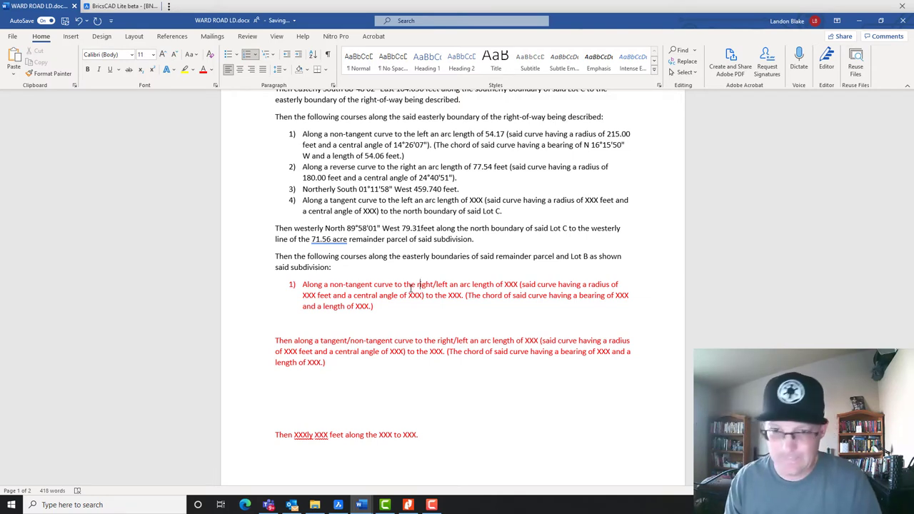
{"action": "key", "text": "Right"}
{"action": "key", "text": "Right"}
{"action": "key", "text": "Right"}
{"action": "key", "text": "Right"}
{"action": "key", "text": "Delete"}
{"action": "key", "text": "Delete"}
{"action": "key", "text": "Delete"}
{"action": "key", "text": "Delete"}
{"action": "key", "text": "Delete"}
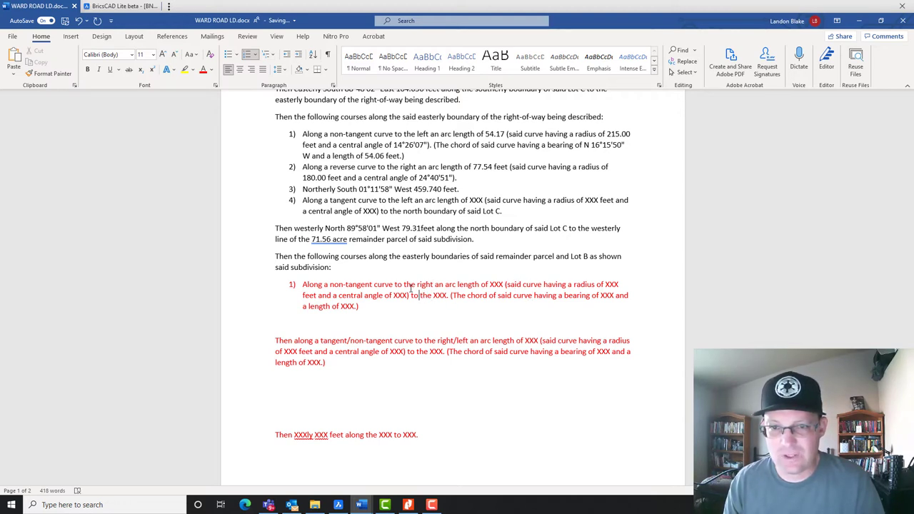
- Delete "to the XXX" after the central angle in the red non-tangent curve course, keeping the period before the chord note
{"action": "key", "text": "Delete"}
{"action": "key", "text": "Delete"}
{"action": "key", "text": "Delete"}
{"action": "key", "text": "Delete"}
{"action": "key", "text": "Delete"}
{"action": "key", "text": "Delete"}
{"action": "key", "text": "Delete"}
{"action": "key", "text": "Delete"}
{"action": "key", "text": "Delete"}
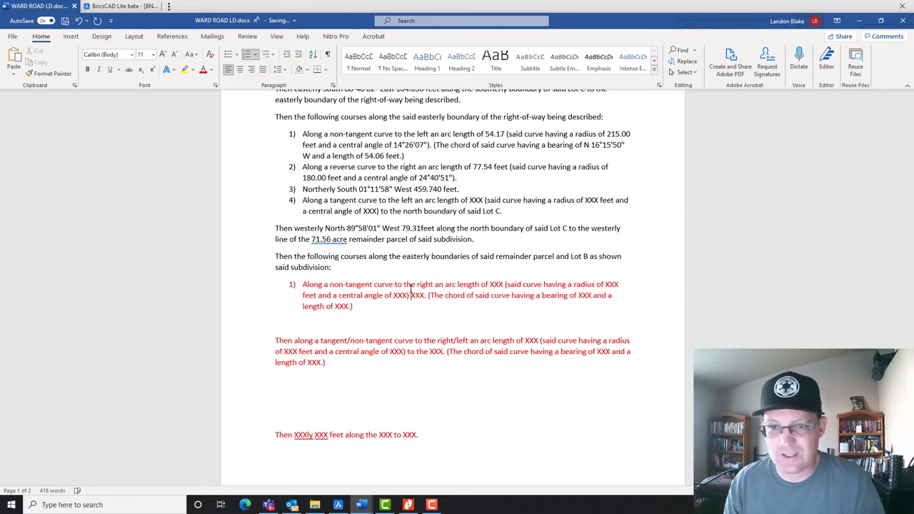
{"action": "key", "text": "Delete"}
{"action": "key", "text": "Delete"}
{"action": "key", "text": "Delete"}
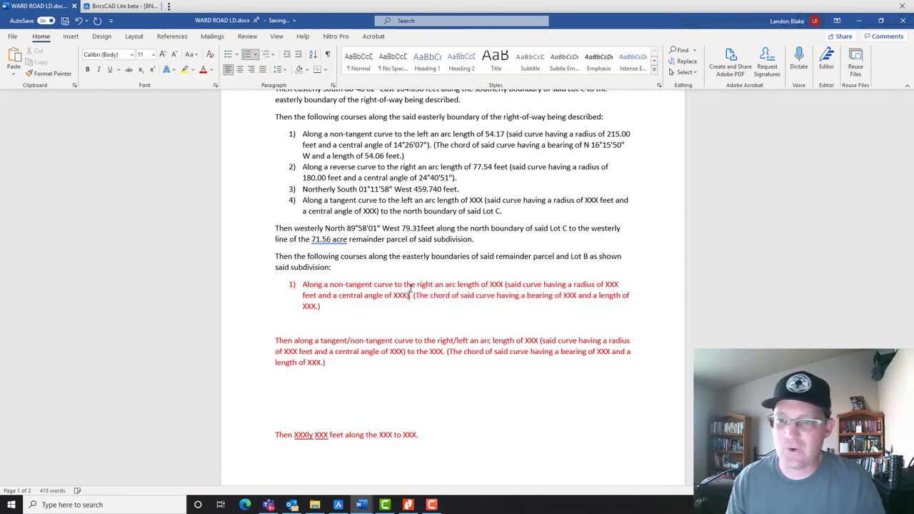
- Check Course 7 in the WARD ROAD CLOSURE REPORT document and set the red non-tangent curve's arc length to 254.43
{"action": "key", "text": "Down"}
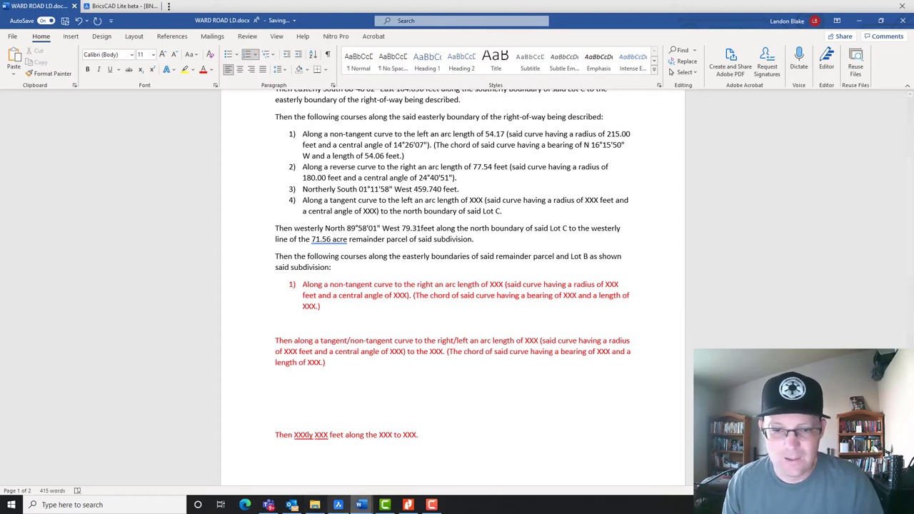
{"action": "mouse_move", "coordinate": [361, 504]}
{"action": "left_click", "coordinate": [412, 423]}
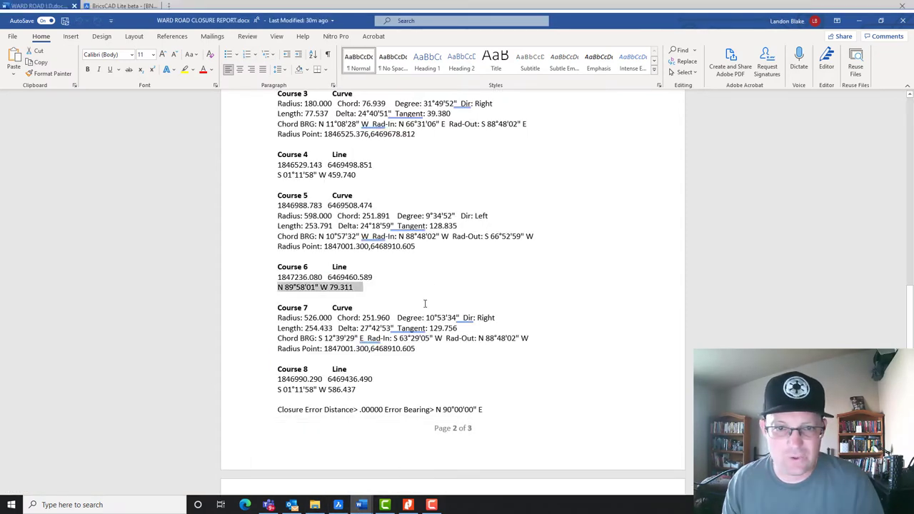
{"action": "scroll", "coordinate": [328, 273], "scroll_direction": "down", "scroll_amount": 2}
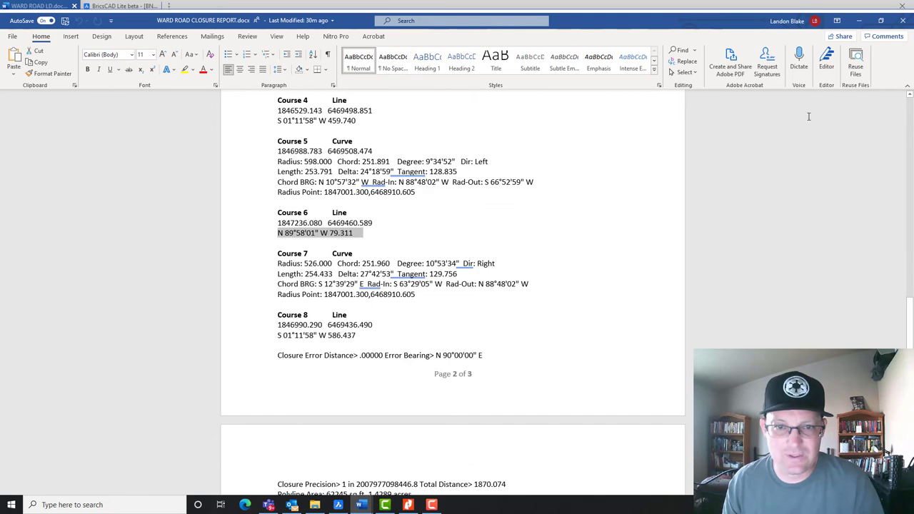
{"action": "left_click", "coordinate": [874, 20]}
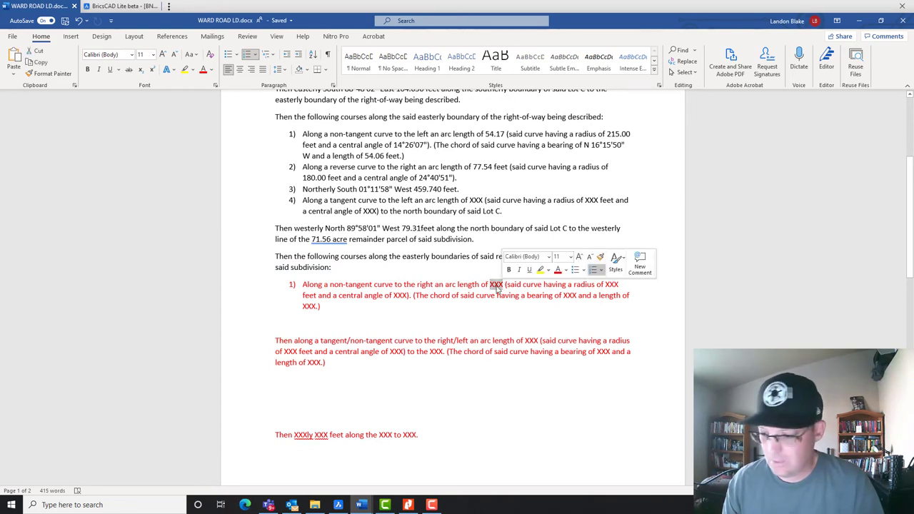
{"action": "type", "text": "254.4"}
{"action": "type", "text": "3"}
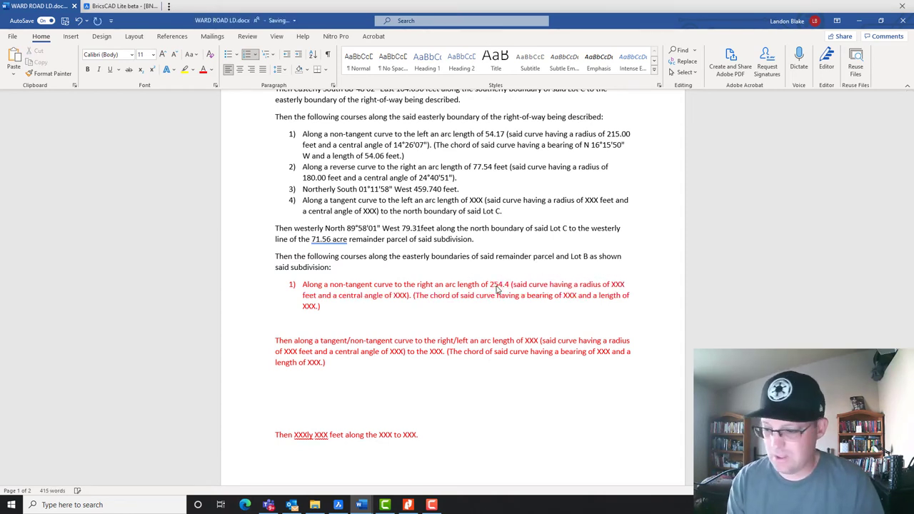
- Fill in the red curve's radius as 526.00 and its central angle as 27°42'53", copying the angle from Course 7 in the closure report
{"action": "left_click", "coordinate": [360, 507]}
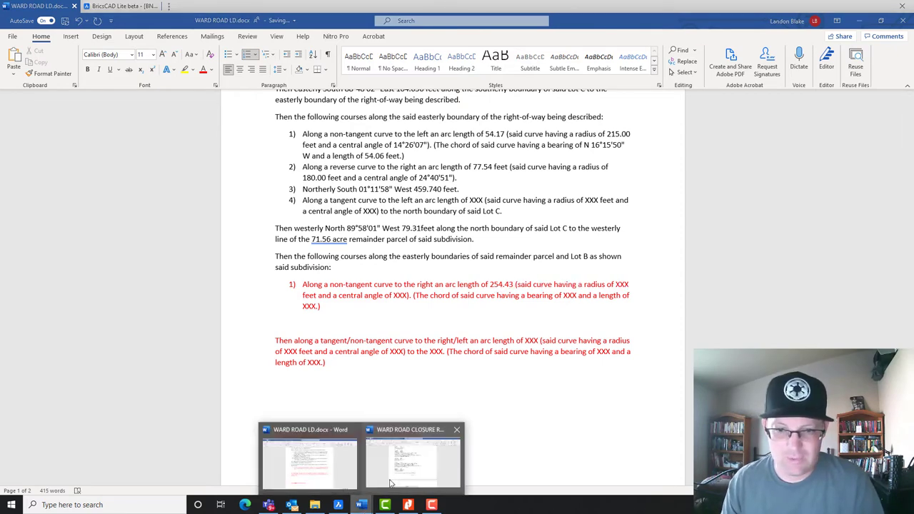
{"action": "left_click", "coordinate": [414, 457]}
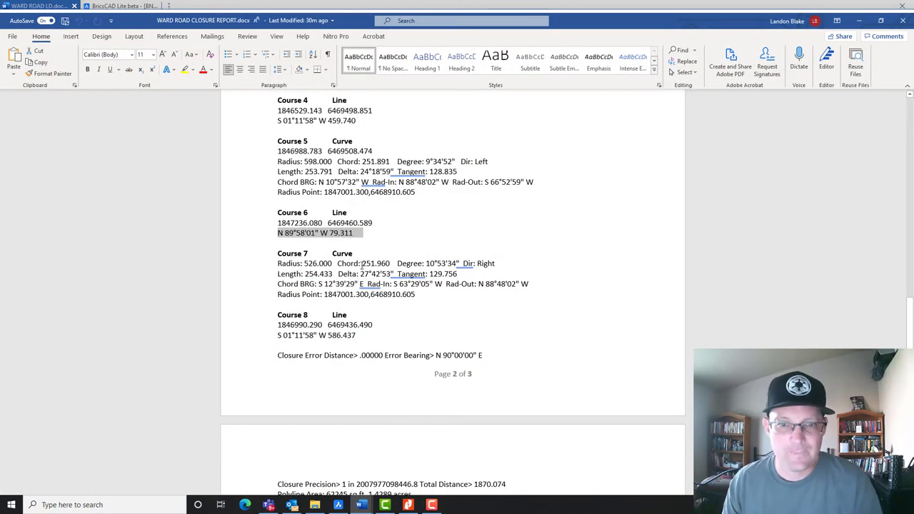
{"action": "left_click_drag", "start_coordinate": [361, 273], "coordinate": [386, 276]}
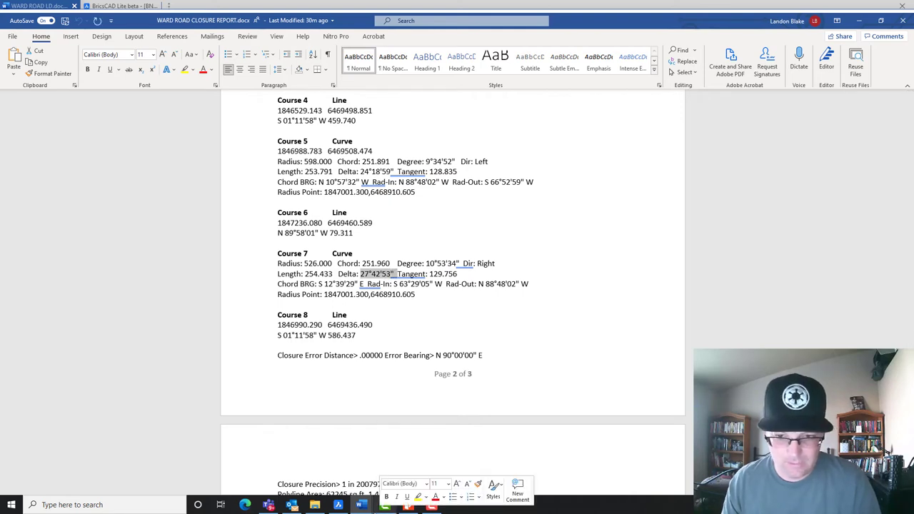
{"action": "left_click", "coordinate": [361, 505]}
{"action": "left_click", "coordinate": [350, 471]}
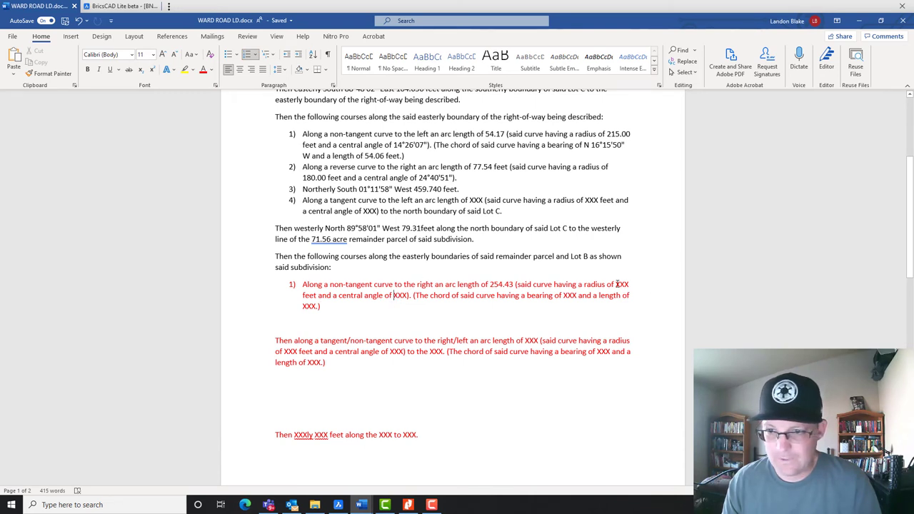
{"action": "type", "text": "526.0"}
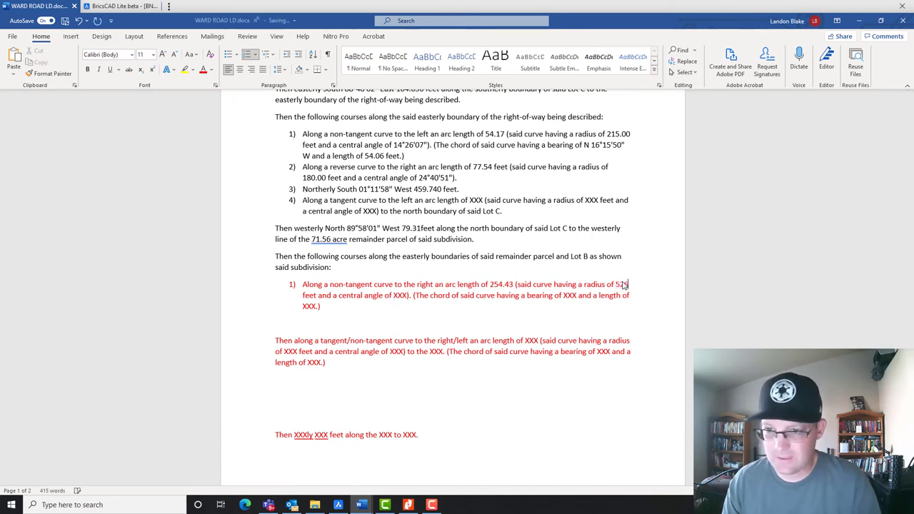
{"action": "type", "text": "0"}
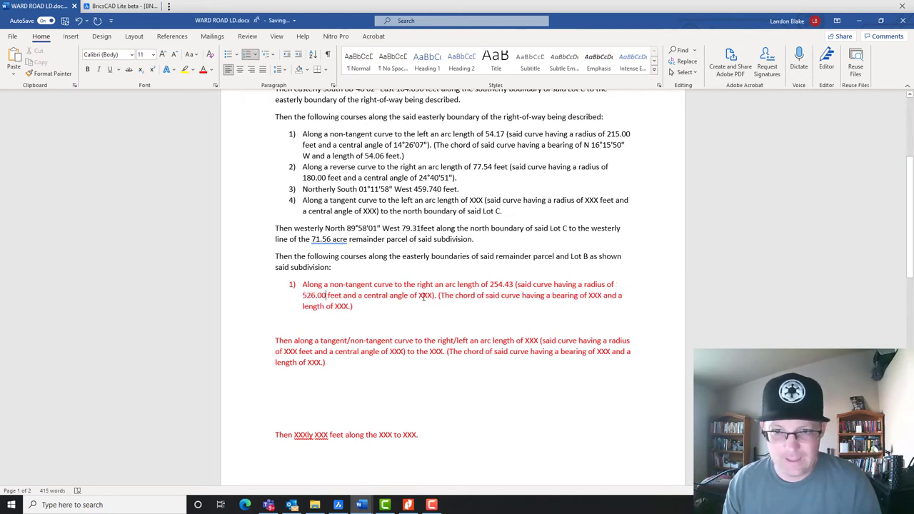
{"action": "type", "text": "27°42'53\""}
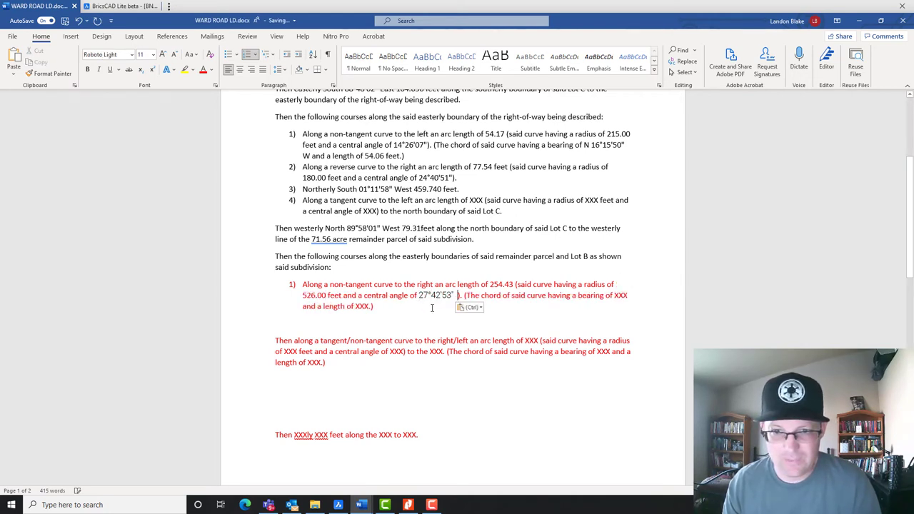
{"action": "key", "text": "BackSpace"}
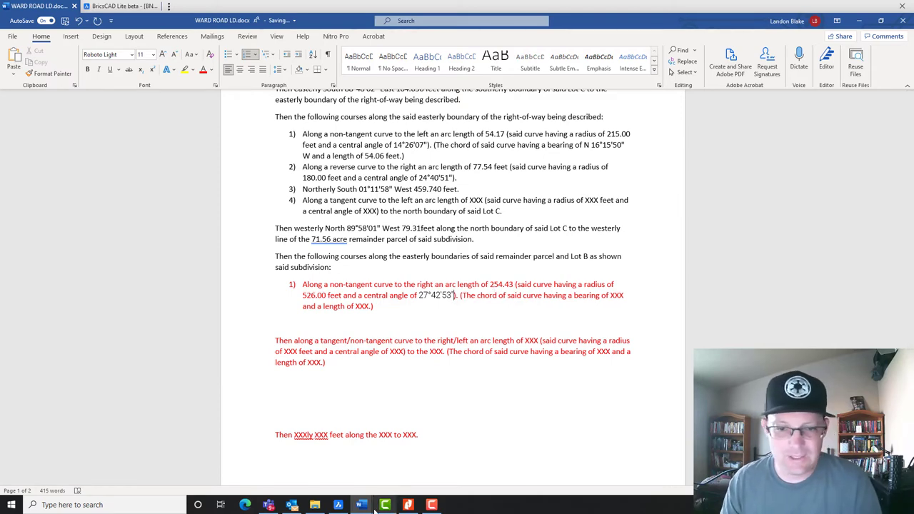
- Copy the Course 7 chord bearing from the closure report into the red curve course and write it as South 12°39'29" East
{"action": "mouse_move", "coordinate": [362, 505]}
{"action": "left_click", "coordinate": [400, 464]}
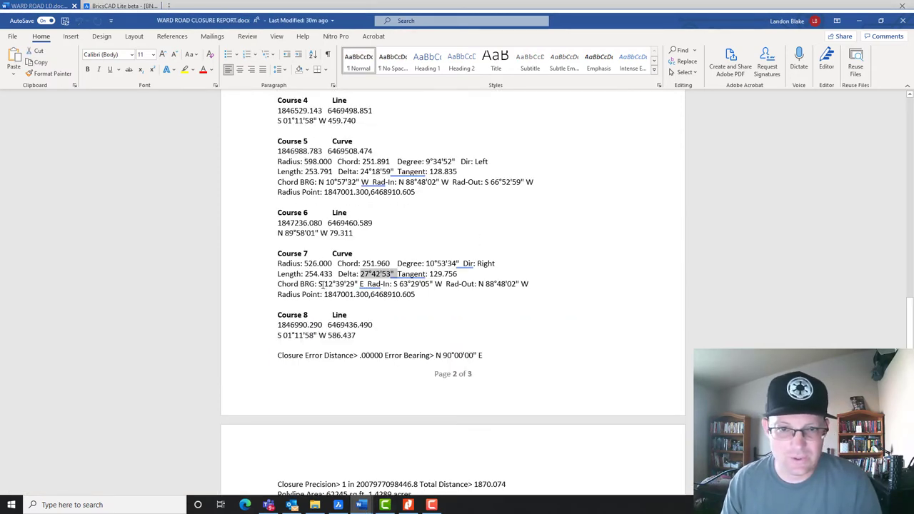
{"action": "left_click_drag", "start_coordinate": [319, 283], "coordinate": [361, 283]}
{"action": "key", "text": "ctrl+c"}
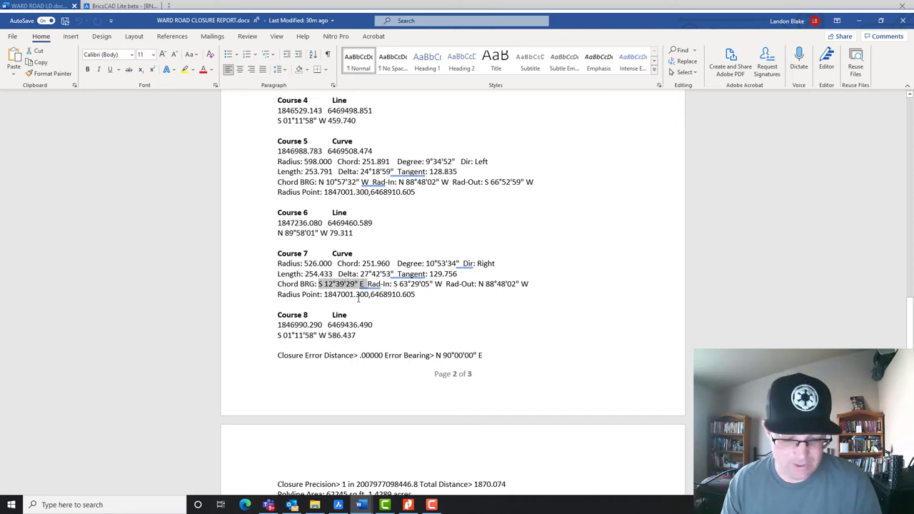
{"action": "left_click", "coordinate": [361, 505]}
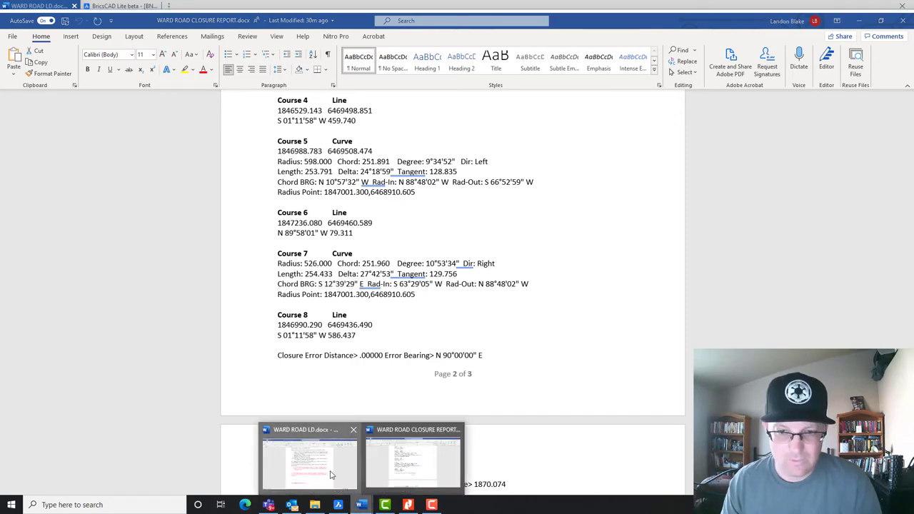
{"action": "left_click", "coordinate": [330, 475]}
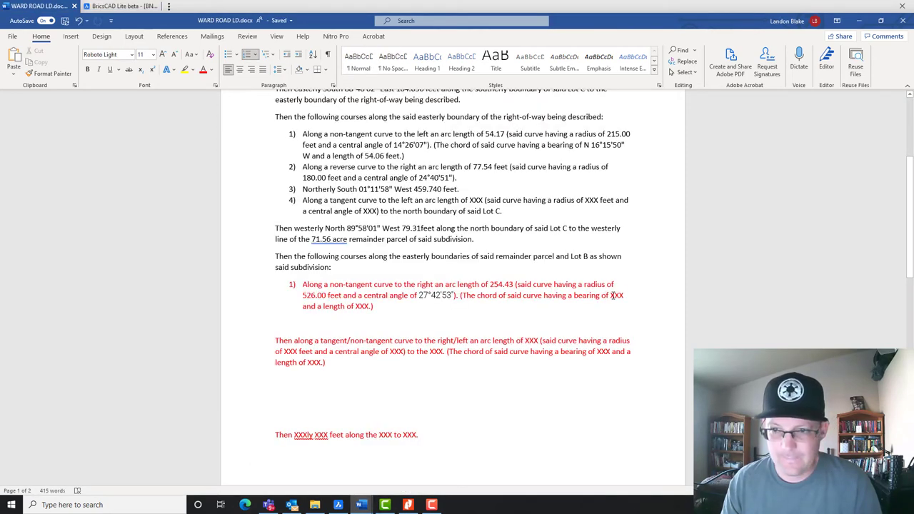
{"action": "key", "text": "ctrl+v"}
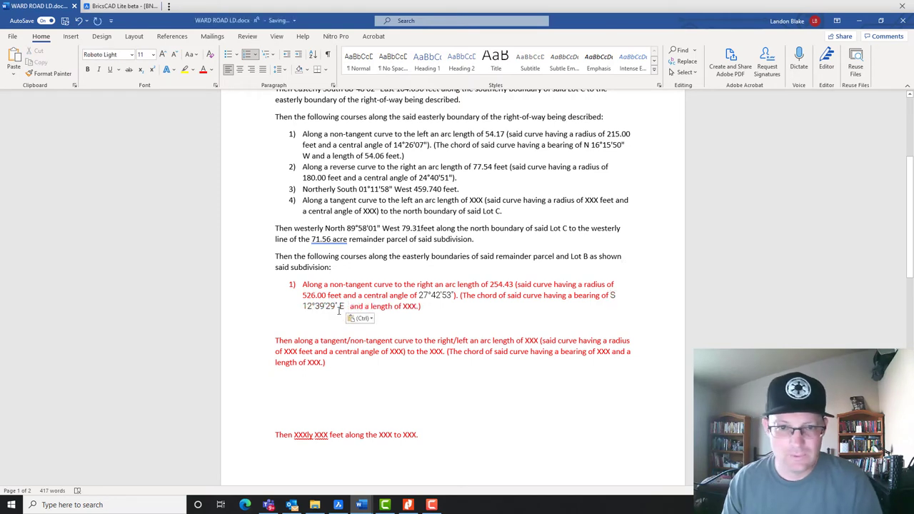
{"action": "type", "text": "outh "}
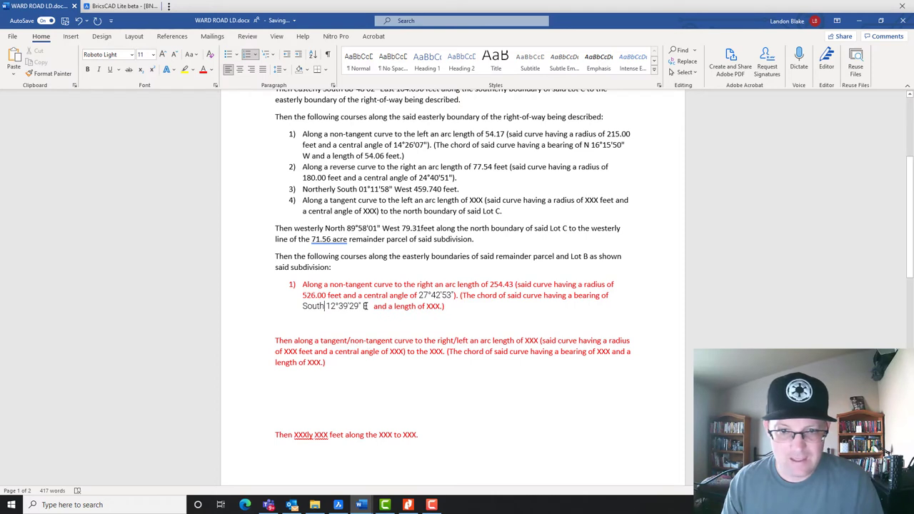
{"action": "type", "text": "ast"}
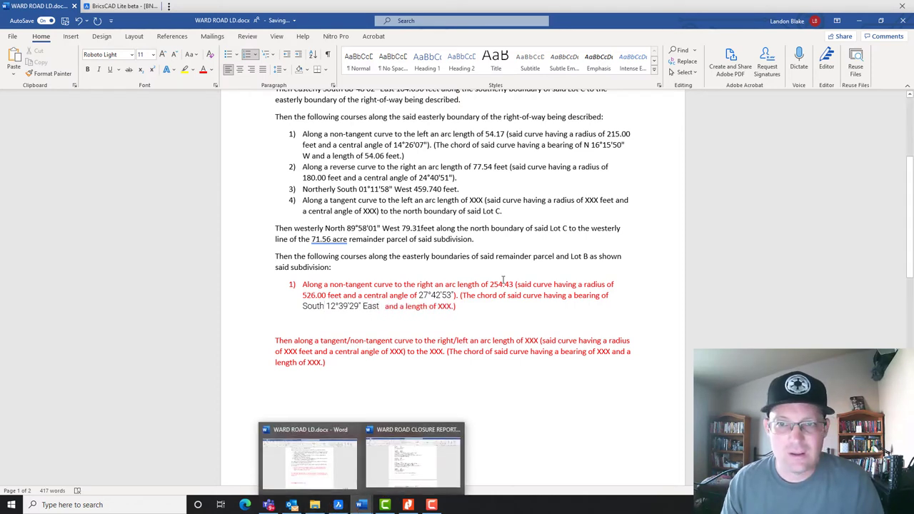
- Switch to the BNDY-DSGN drawing in BricsCAD and delete the selected chord line across the southeastern curve
{"action": "left_click", "coordinate": [338, 504]}
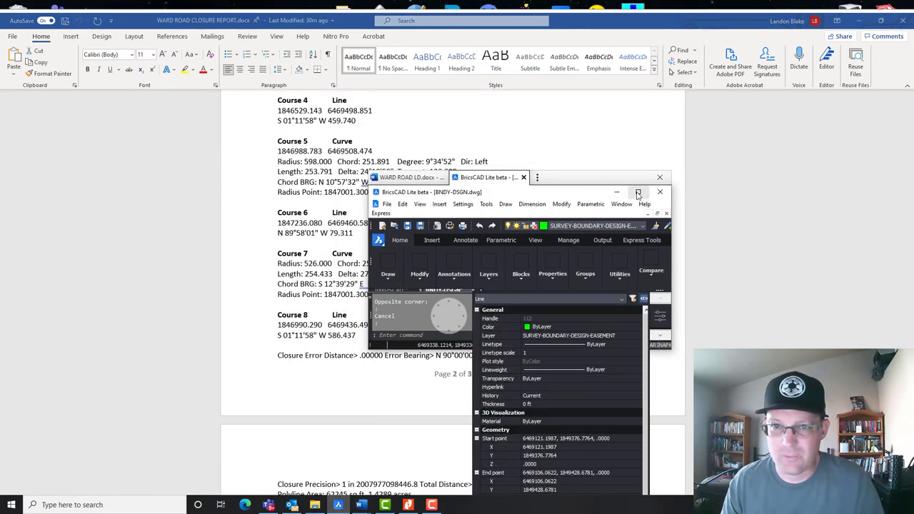
{"action": "left_click", "coordinate": [638, 192]}
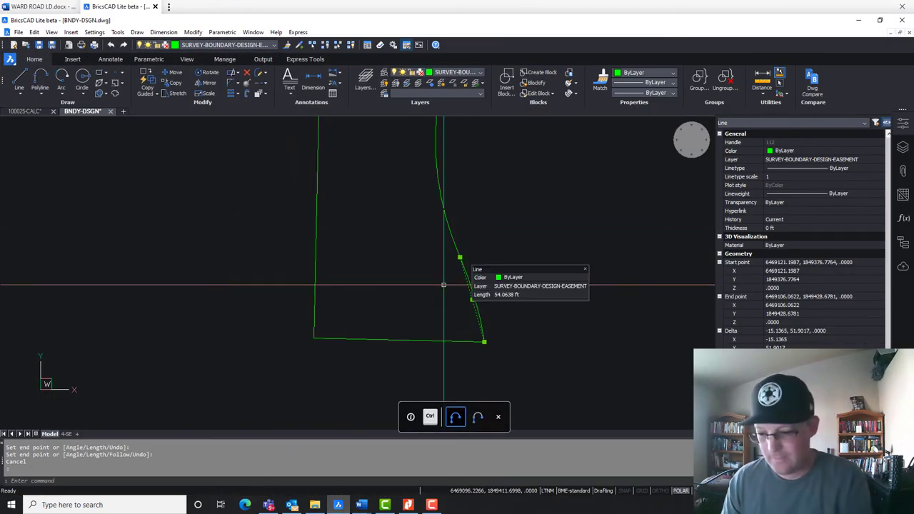
{"action": "key", "text": "Delete"}
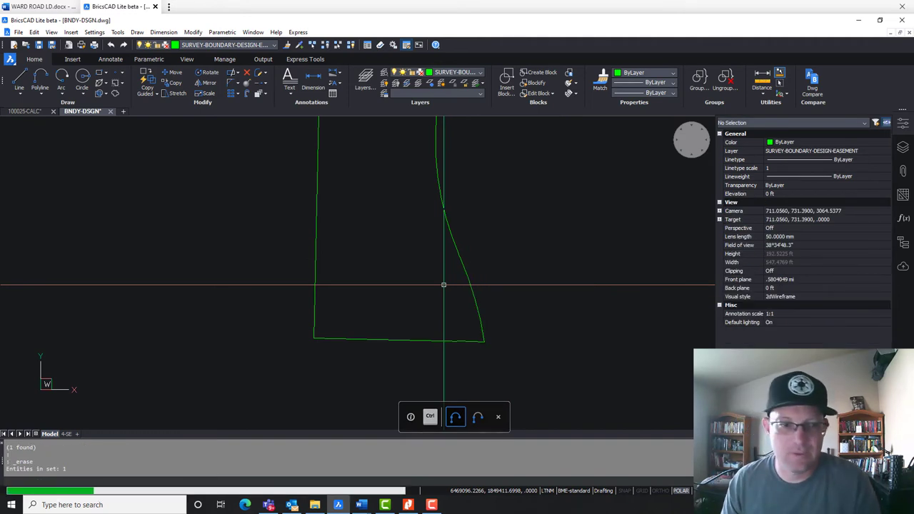
- Draw a chord line between the endpoints of the northwestern boundary curve and select it to read its length
{"action": "scroll", "coordinate": [443, 284], "scroll_direction": "down", "scroll_amount": 5}
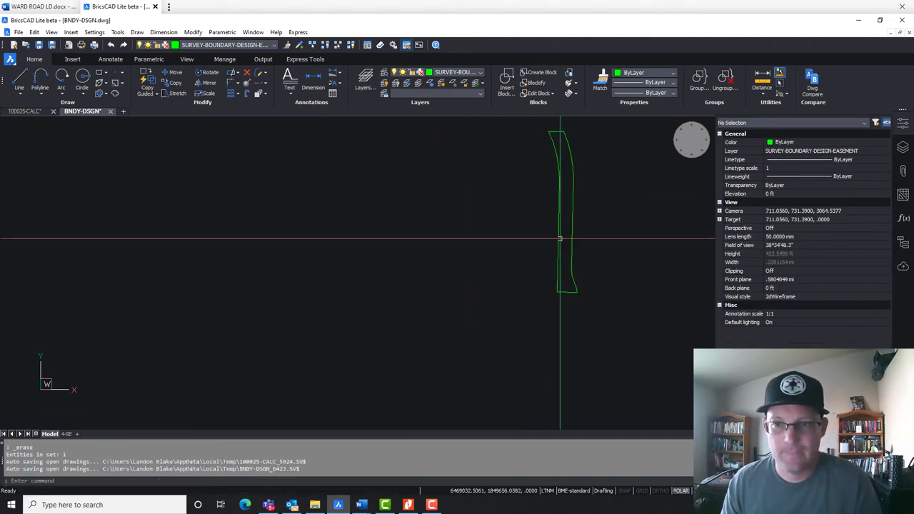
{"action": "scroll", "coordinate": [467, 212], "scroll_direction": "up", "scroll_amount": 2}
{"action": "type", "text": "l"}
{"action": "key", "text": "Return"}
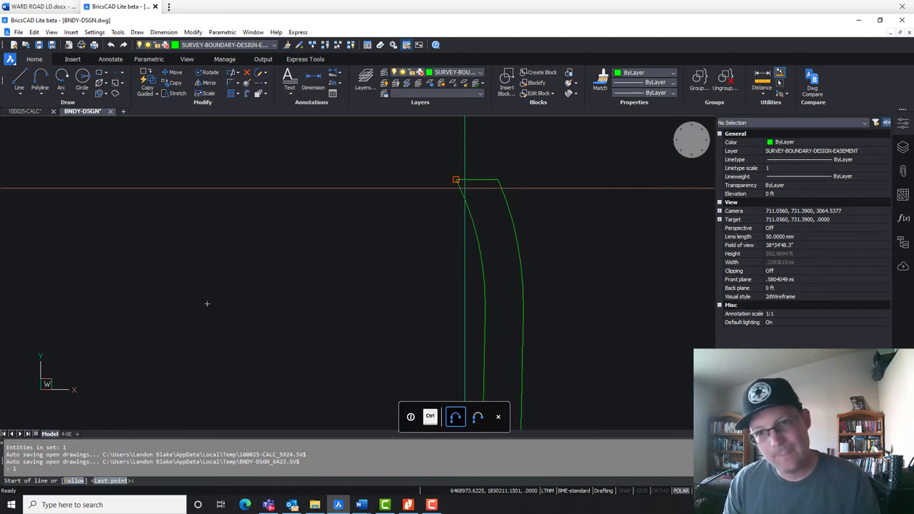
{"action": "left_click", "coordinate": [456, 181]}
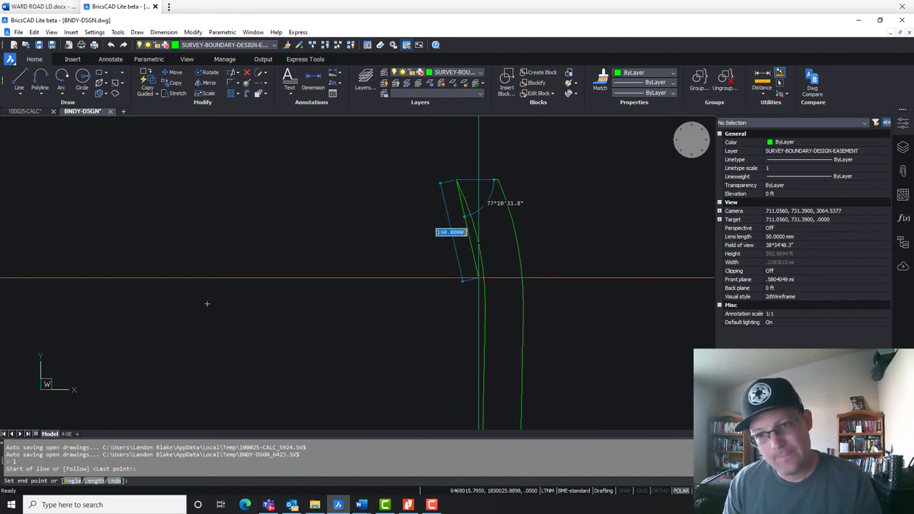
{"action": "left_click", "coordinate": [485, 309]}
{"action": "key", "text": "Escape"}
{"action": "left_click", "coordinate": [456, 416]}
{"action": "left_click", "coordinate": [463, 259]}
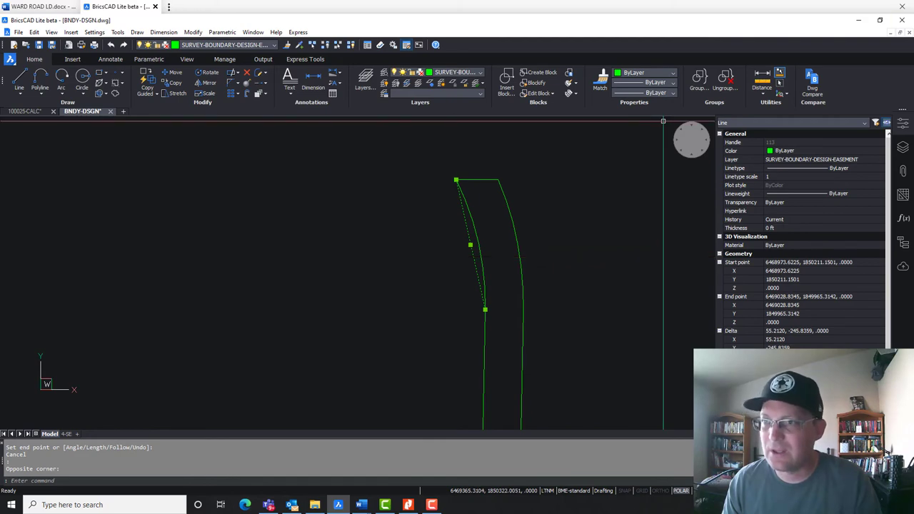
- Return to the WARD ROAD LD document in Word and set the non-tangent curve's chord length to 251.96
{"action": "left_click", "coordinate": [859, 24]}
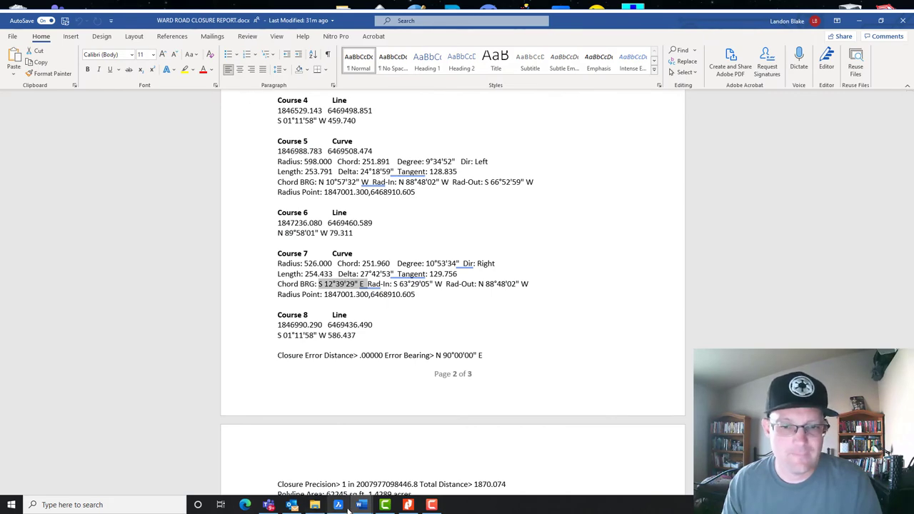
{"action": "mouse_move", "coordinate": [361, 505]}
{"action": "left_click", "coordinate": [310, 460]}
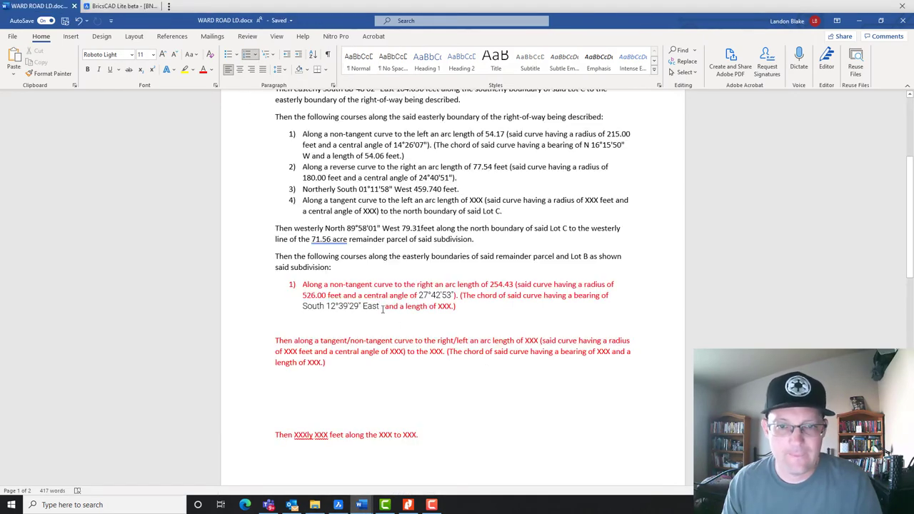
{"action": "double_click", "coordinate": [438, 306]}
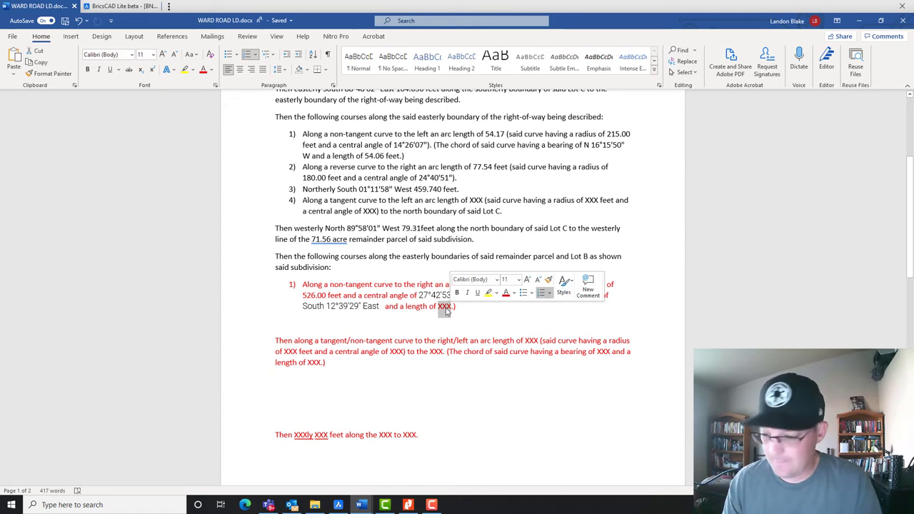
{"action": "type", "text": "251.96"}
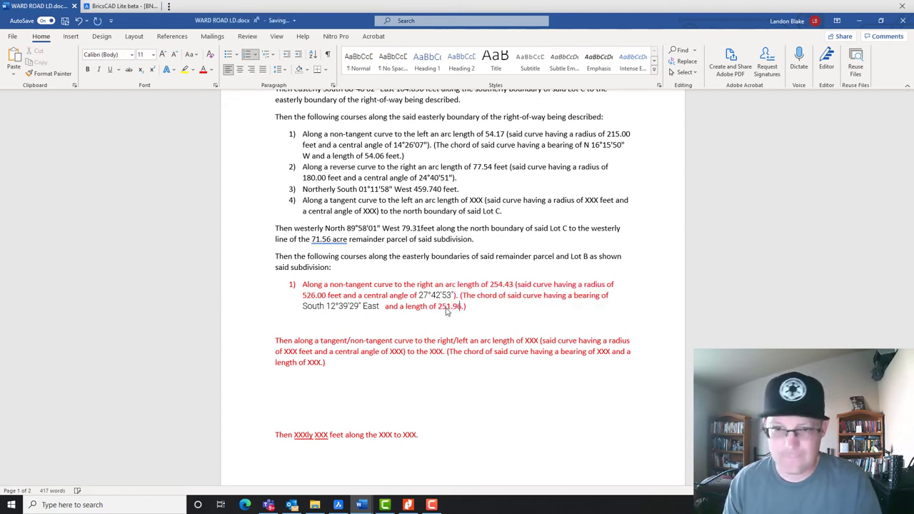
- Copy the formatting of item 4), the tangent curve to the left, onto the red non-tangent curve course with Format Painter
{"action": "left_click_drag", "start_coordinate": [497, 306], "coordinate": [303, 284]}
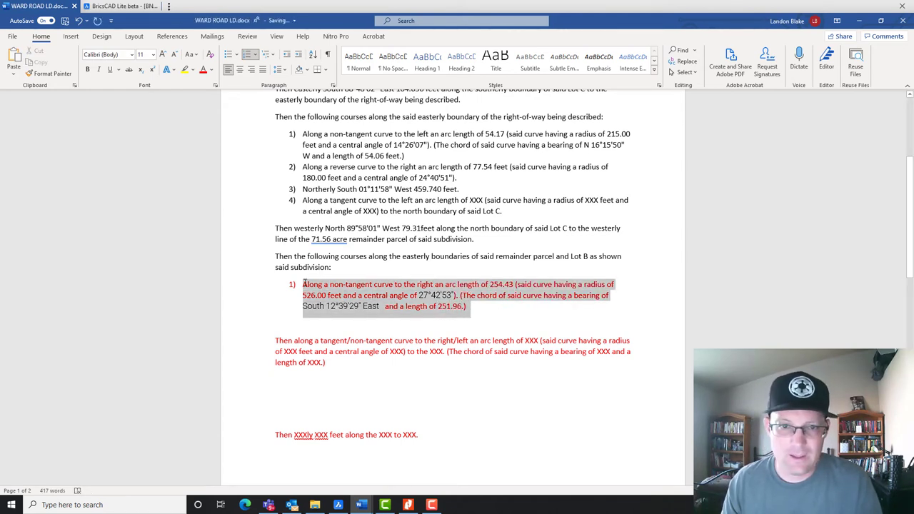
{"action": "mouse_move", "coordinate": [504, 210]}
{"action": "left_mouse_down"}
{"action": "mouse_move", "coordinate": [329, 201]}
{"action": "mouse_move", "coordinate": [307, 211]}
{"action": "mouse_move", "coordinate": [297, 200]}
{"action": "left_mouse_up"}
{"action": "left_click", "coordinate": [58, 73]}
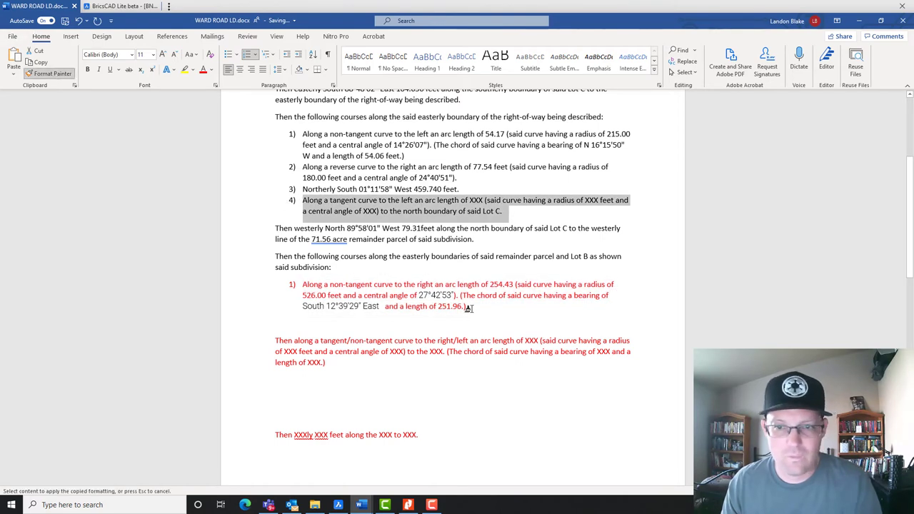
{"action": "left_click_drag", "start_coordinate": [465, 307], "coordinate": [302, 284]}
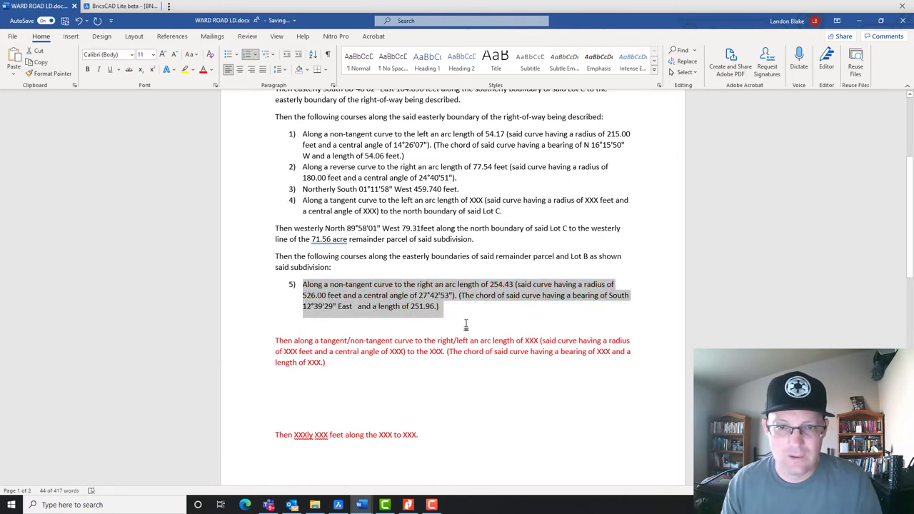
- Restart the list numbering at 1 for the 254.43-foot non-tangent curve course along the remainder and Lot B
{"action": "left_click", "coordinate": [292, 284]}
{"action": "right_click", "coordinate": [292, 285]}
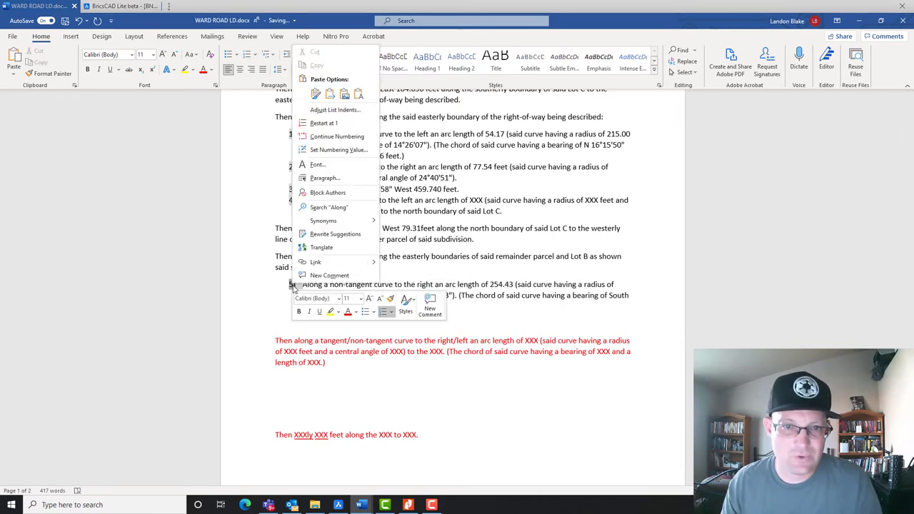
{"action": "left_click", "coordinate": [323, 123]}
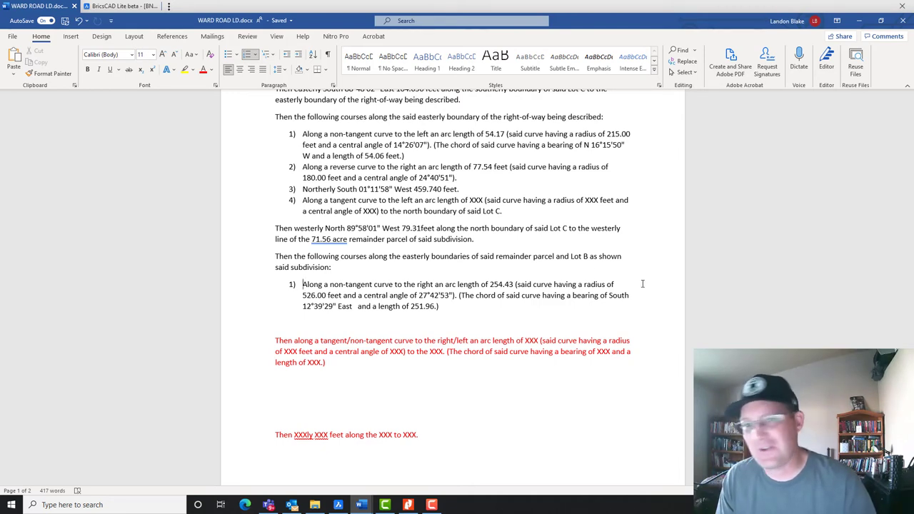
- Delete the leftover red curve template paragraph and add an empty item 2) under the non-tangent curve course
{"action": "left_click", "coordinate": [451, 321]}
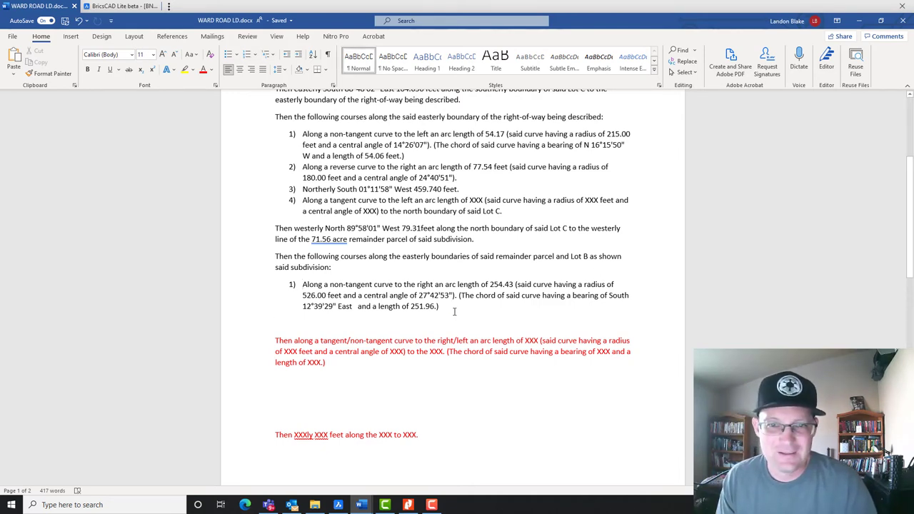
{"action": "scroll", "coordinate": [454, 311], "scroll_direction": "down", "scroll_amount": 1}
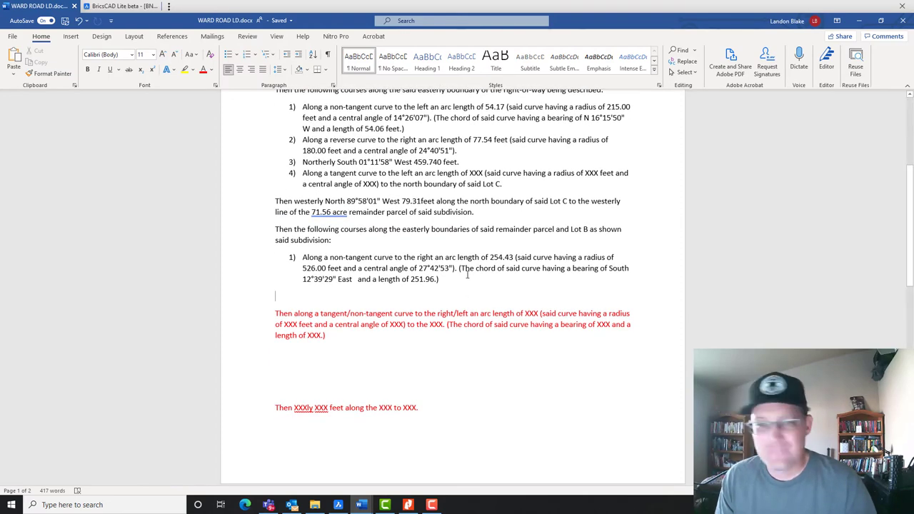
{"action": "type", "text": "2)"}
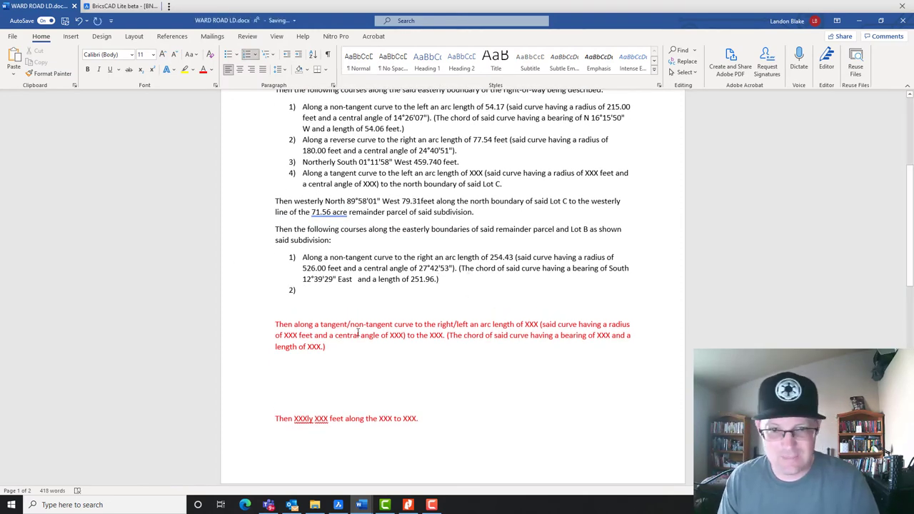
{"action": "left_click_drag", "start_coordinate": [359, 355], "coordinate": [257, 310]}
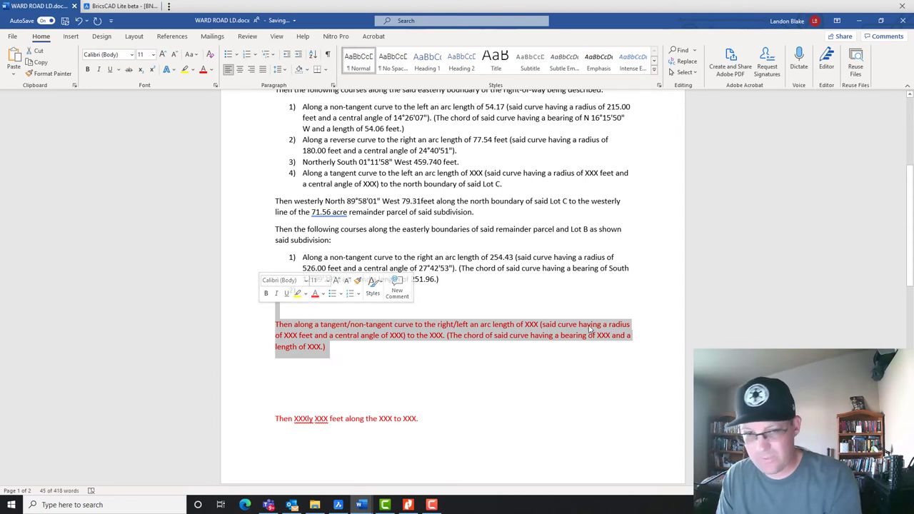
{"action": "key", "text": "Delete"}
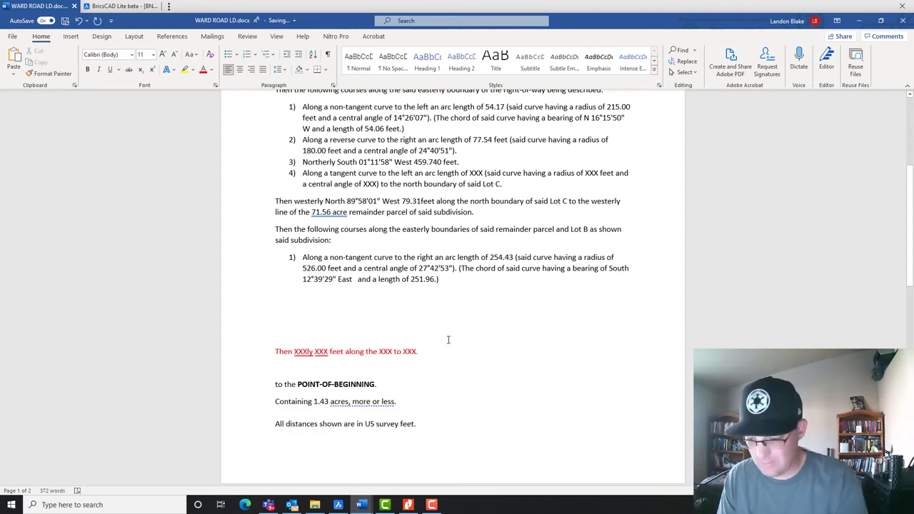
{"action": "type", "text": "2)"}
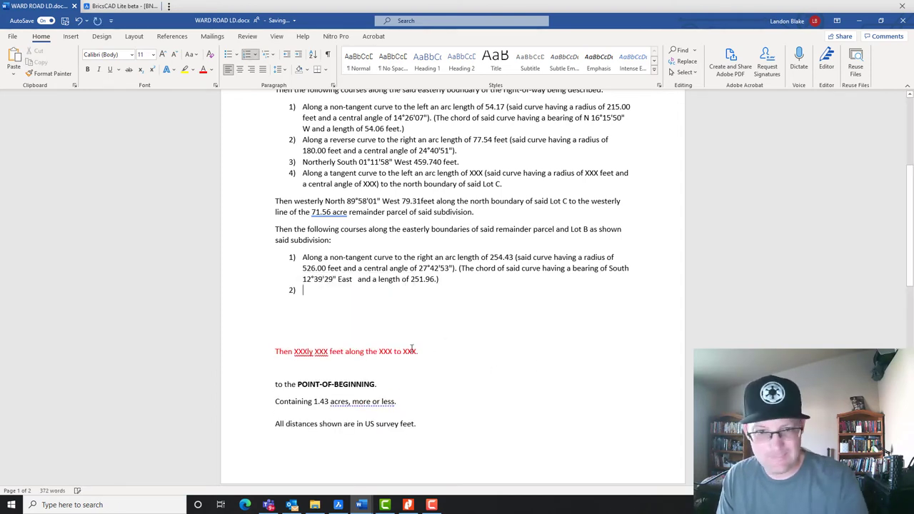
- Copy the red "Then XXXly XXX feet along the XXX to XXX." template line into item 2)
{"action": "left_click_drag", "start_coordinate": [424, 352], "coordinate": [268, 351]}
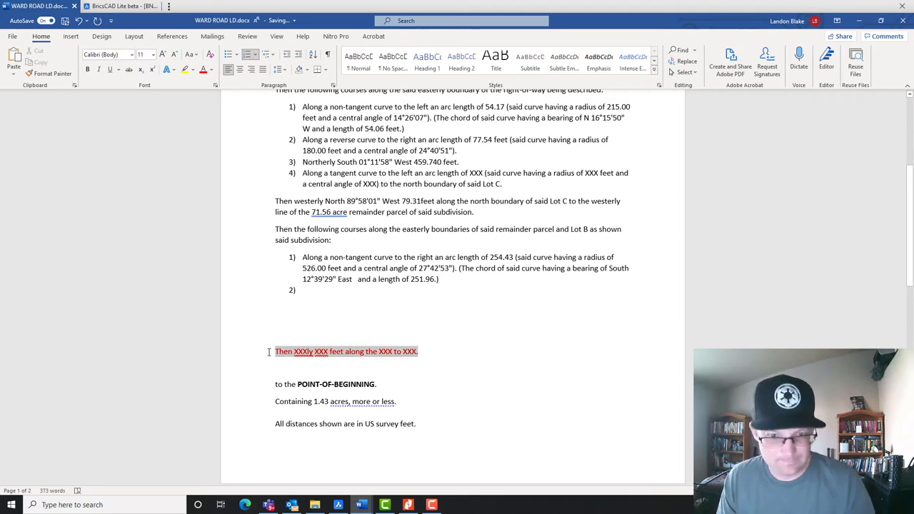
{"action": "key", "text": "ctrl+c"}
{"action": "left_click", "coordinate": [326, 288]}
{"action": "key", "text": "ctrl+v"}
- In item 2), change the direction placeholder to "southerly" and remove the XXX placeholder before "feet"
{"action": "left_click_drag", "start_coordinate": [322, 290], "coordinate": [339, 291]}
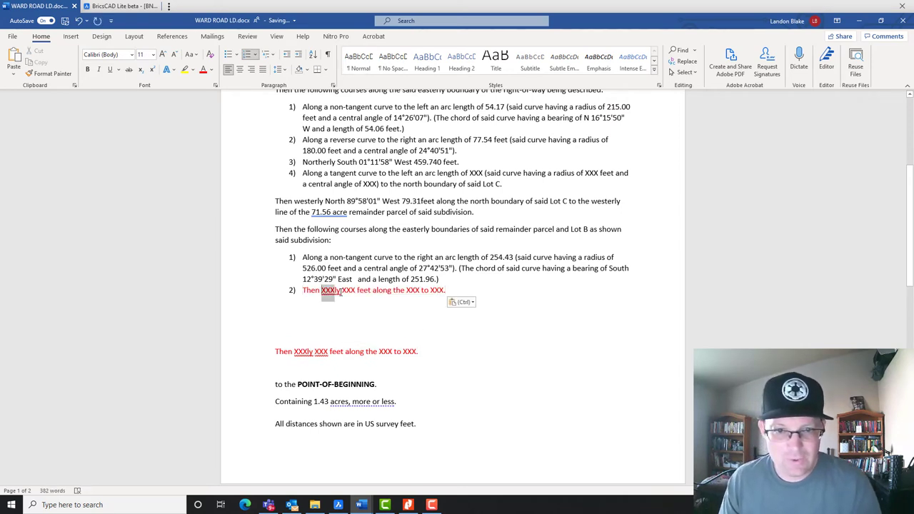
{"action": "type", "text": "southerly"}
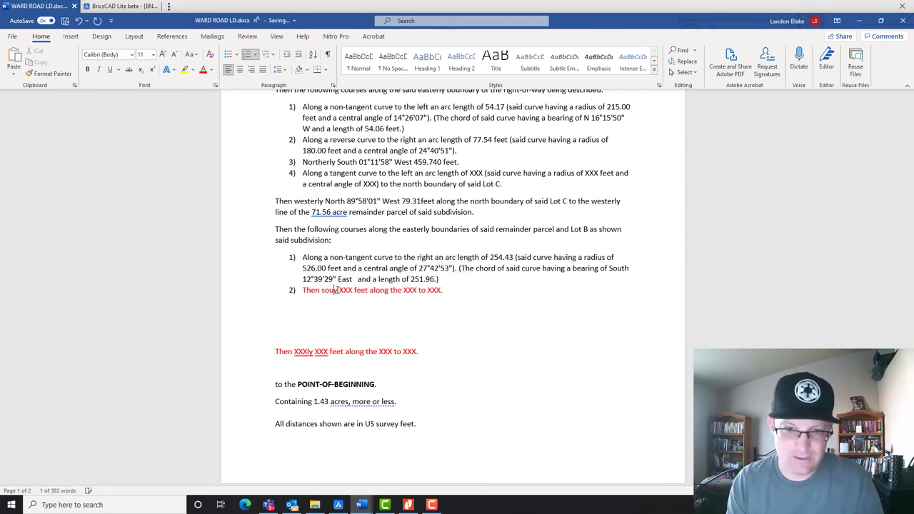
{"action": "type", "text": "y"}
{"action": "key", "text": "BackSpace"}
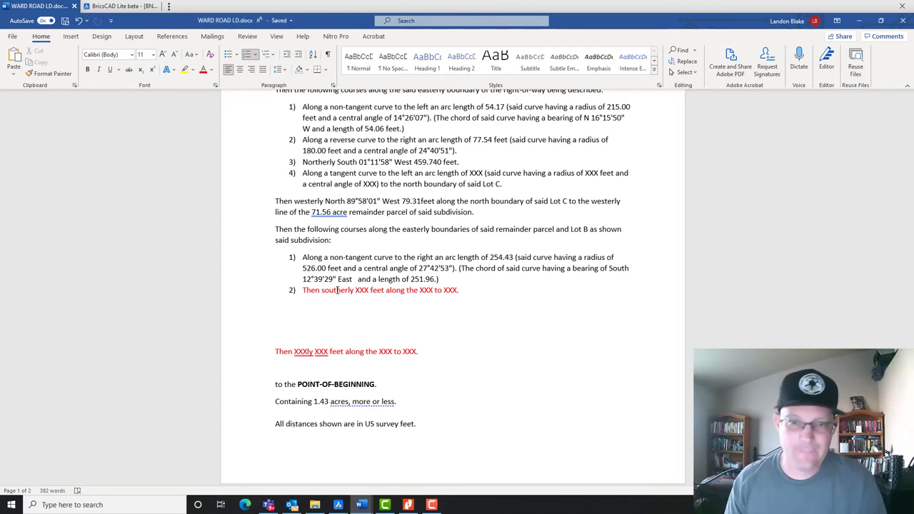
{"action": "key", "text": "Right"}
{"action": "key", "text": "Delete"}
{"action": "key", "text": "Delete"}
{"action": "key", "text": "Delete"}
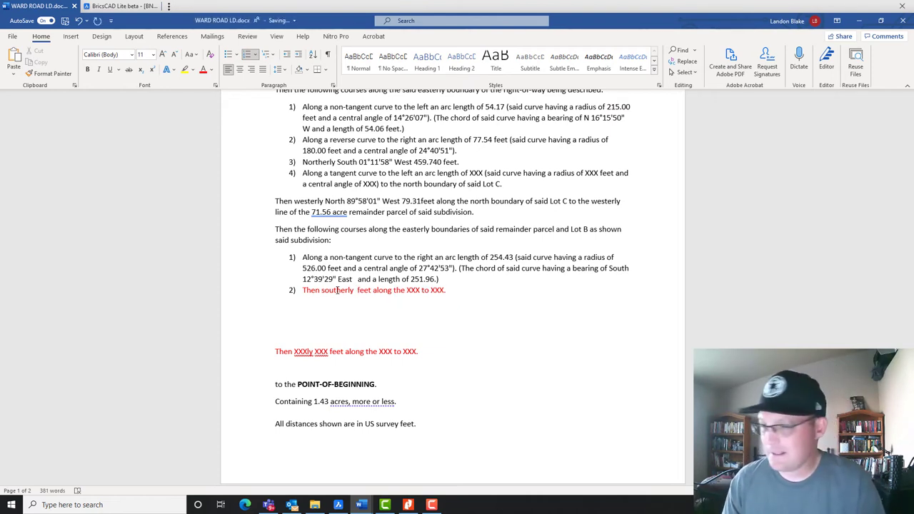
- Copy the Course 8 line S 01°11'58" W 586.437 from the WARD ROAD CLOSURE REPORT document and paste it after "Then southerly" in WARD ROAD LD
{"action": "mouse_move", "coordinate": [373, 508]}
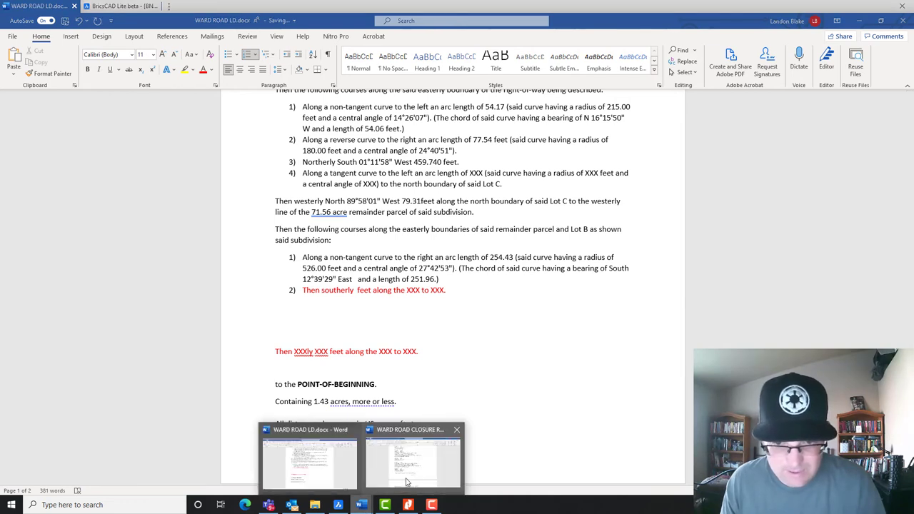
{"action": "left_click", "coordinate": [419, 464]}
{"action": "key", "text": "Down"}
{"action": "key", "text": "Down"}
{"action": "key", "text": "Down"}
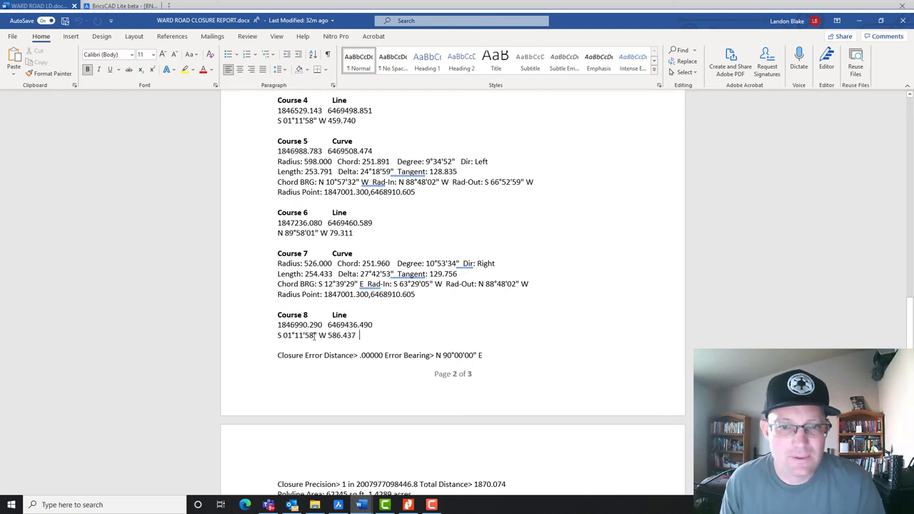
{"action": "key", "text": "shift+Home"}
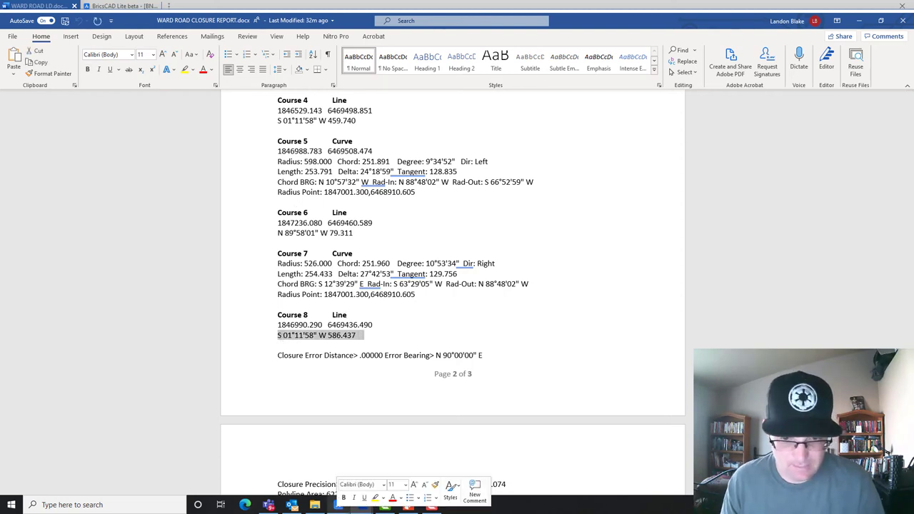
{"action": "left_click", "coordinate": [360, 504]}
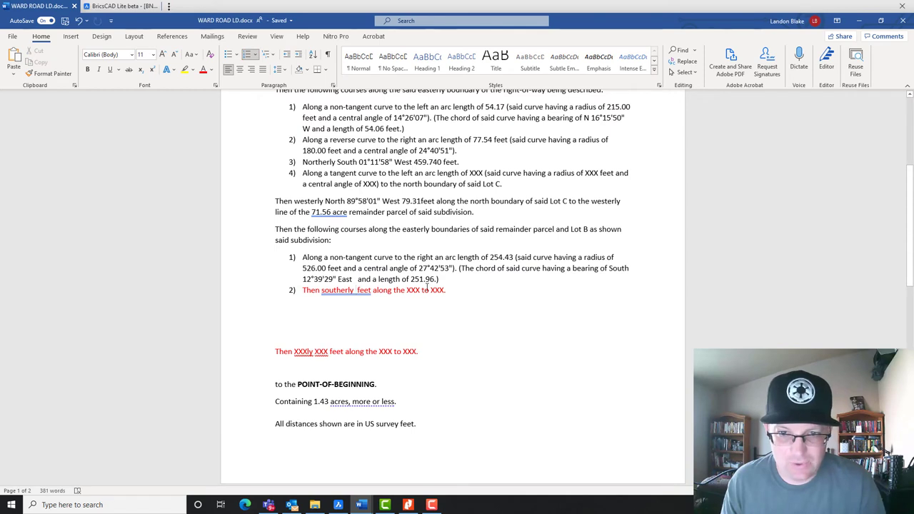
{"action": "key", "text": "ctrl+v"}
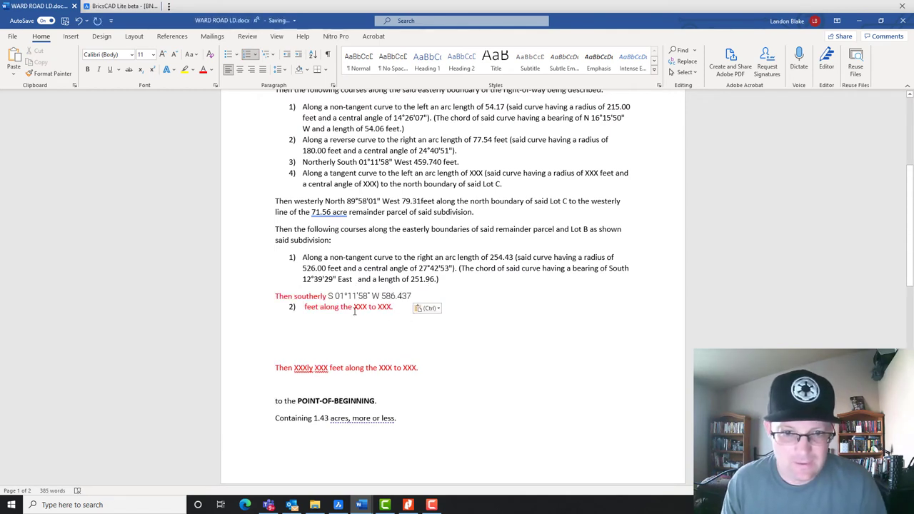
- Rejoin the split course onto one line and round its distance to 586.44 feet
{"action": "left_click", "coordinate": [435, 296]}
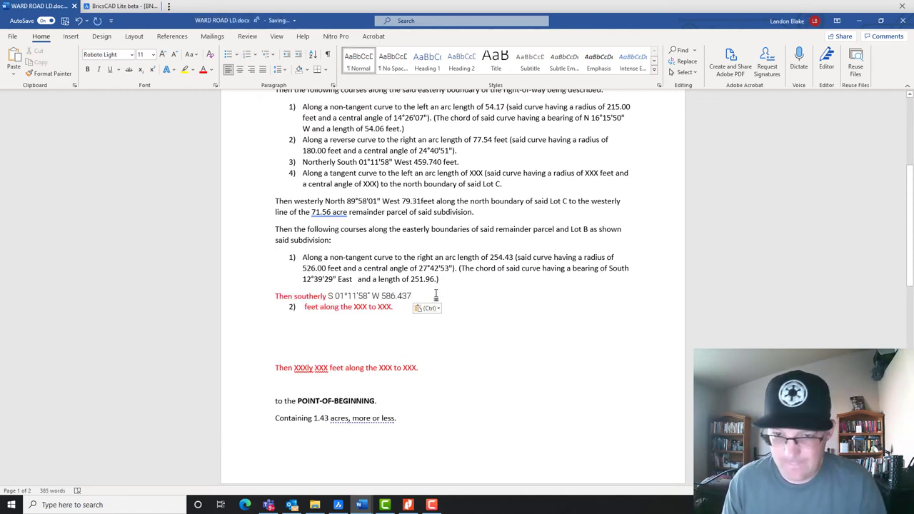
{"action": "key", "text": "Delete"}
{"action": "key", "text": "Delete"}
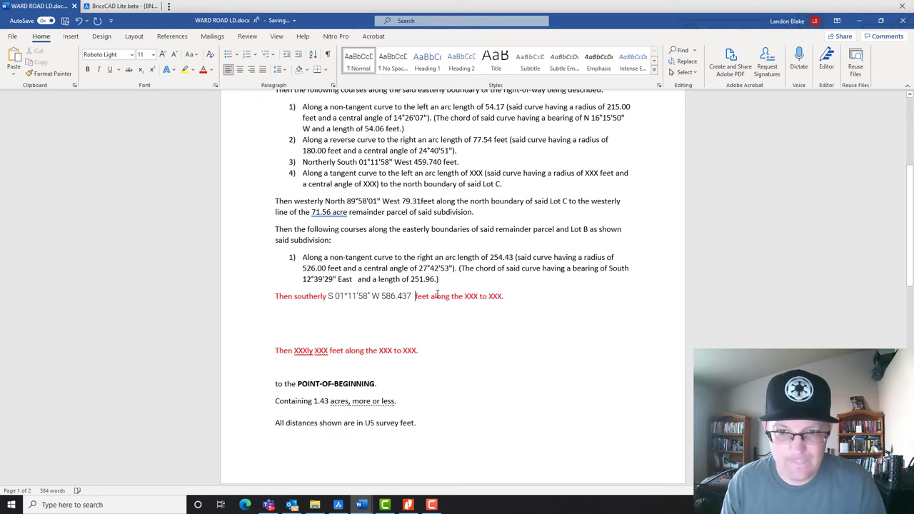
{"action": "key", "text": "BackSpace"}
{"action": "key", "text": "BackSpace"}
{"action": "key", "text": "BackSpace"}
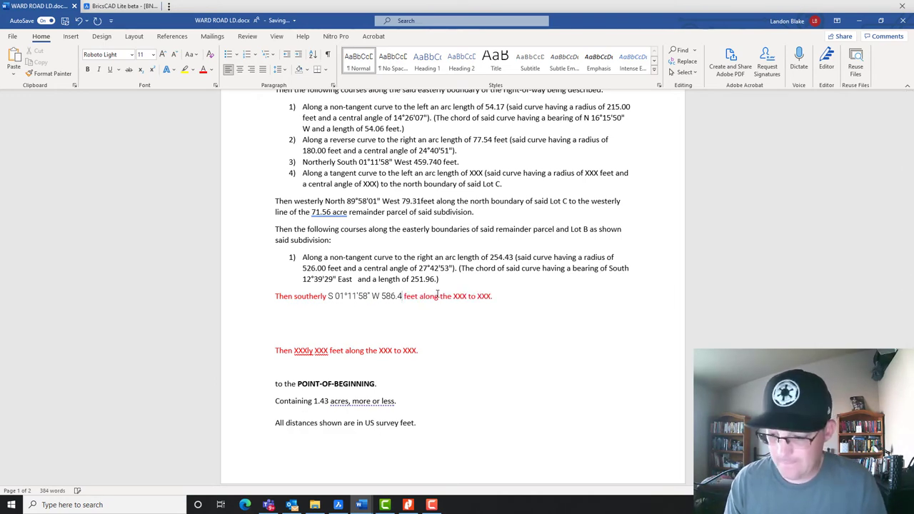
{"action": "key", "text": "Delete"}
{"action": "type", "text": "4"}
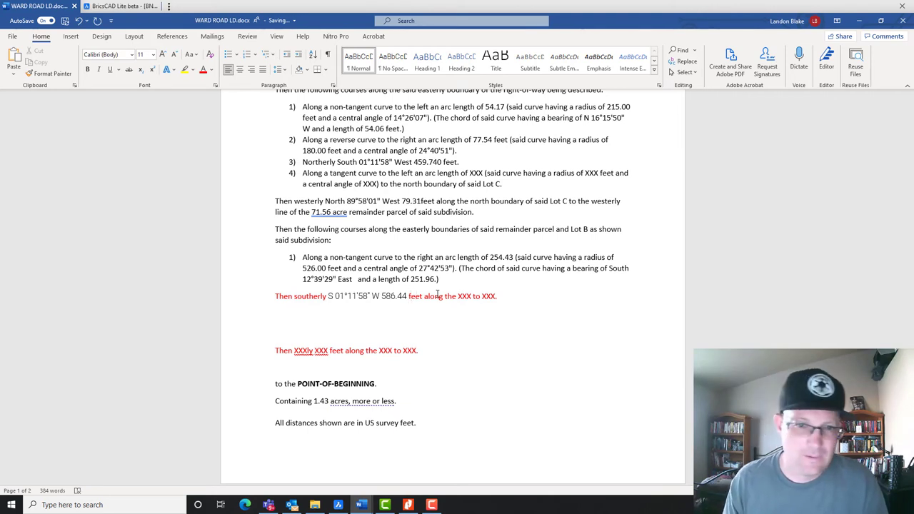
- Restore the course as numbered item 2) and change its opening "Then southerly" to "Southerly"
{"action": "key", "text": "BackSpace"}
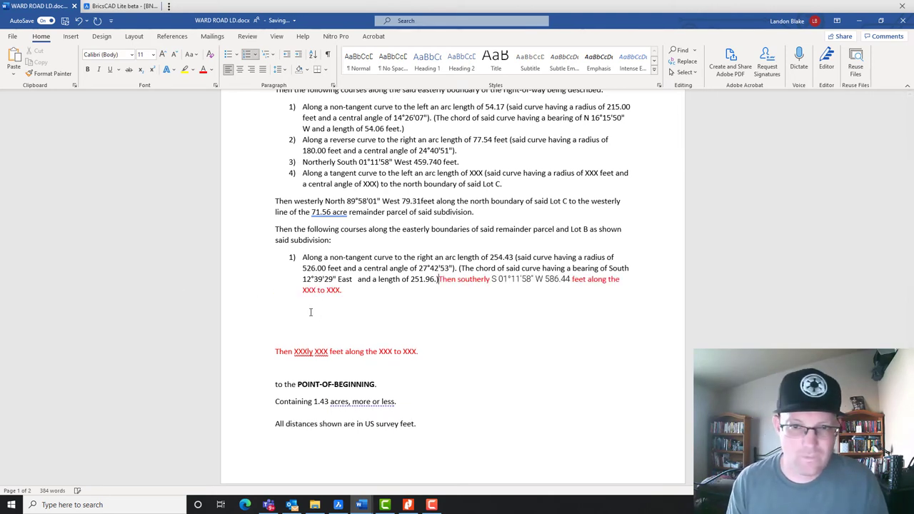
{"action": "key", "text": "Return"}
{"action": "key", "text": "Delete"}
{"action": "key", "text": "Delete"}
{"action": "key", "text": "Delete"}
{"action": "key", "text": "Delete"}
{"action": "key", "text": "Delete"}
{"action": "key", "text": "Delete"}
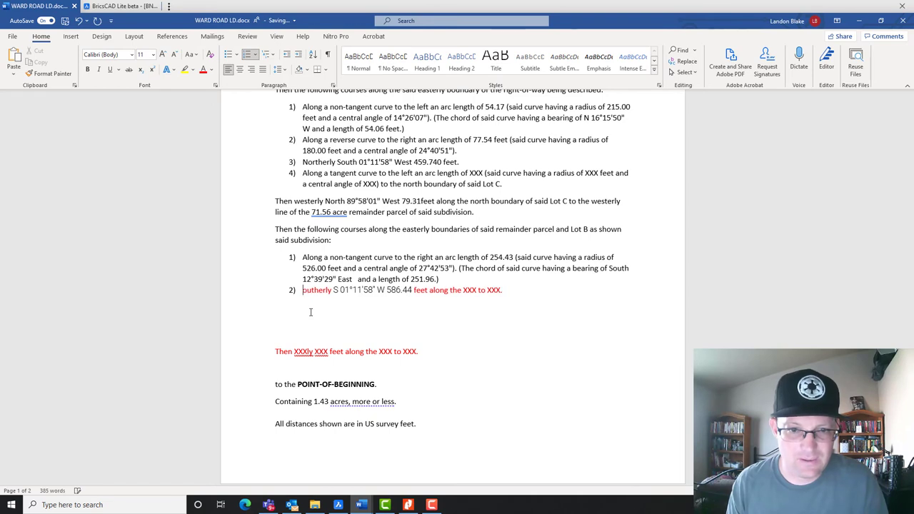
{"action": "type", "text": "S"}
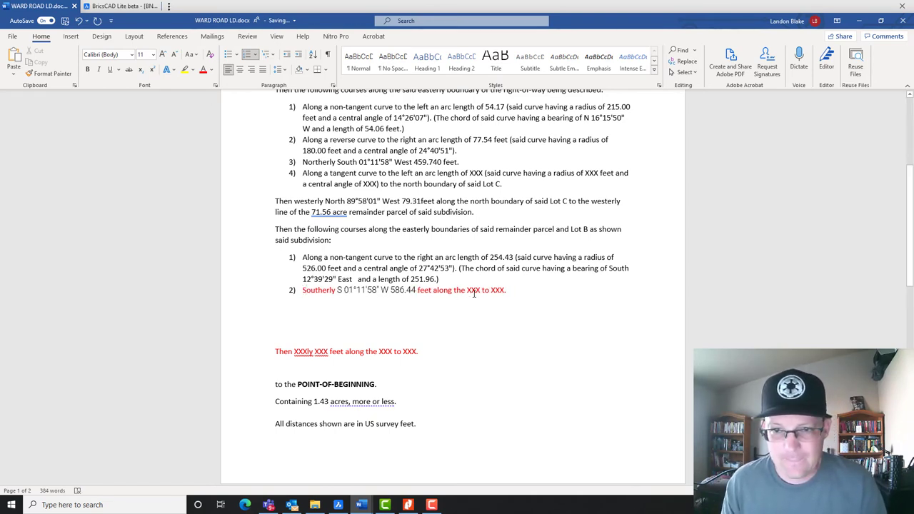
- Remove "along the XXX" from item 2) and replace the XXX placeholder after "feet to" with "Poi"
{"action": "left_click_drag", "start_coordinate": [481, 293], "coordinate": [482, 292]}
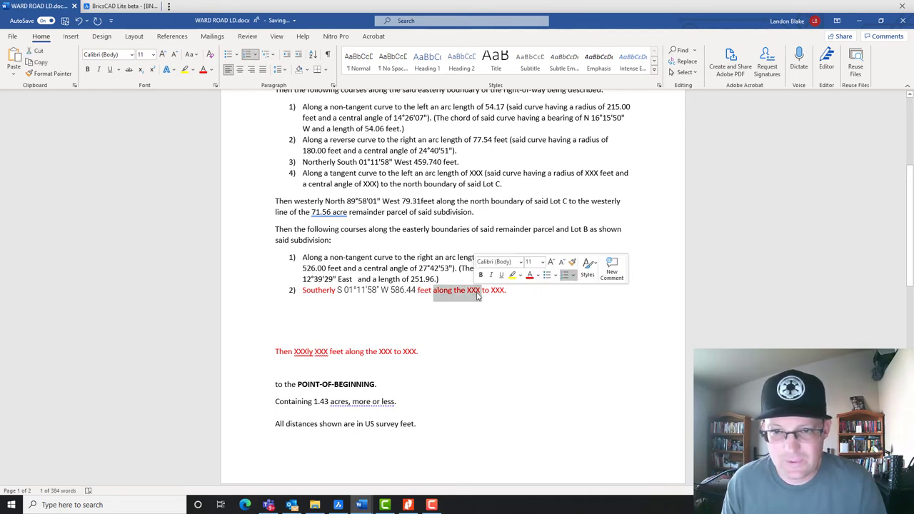
{"action": "key", "text": "Delete"}
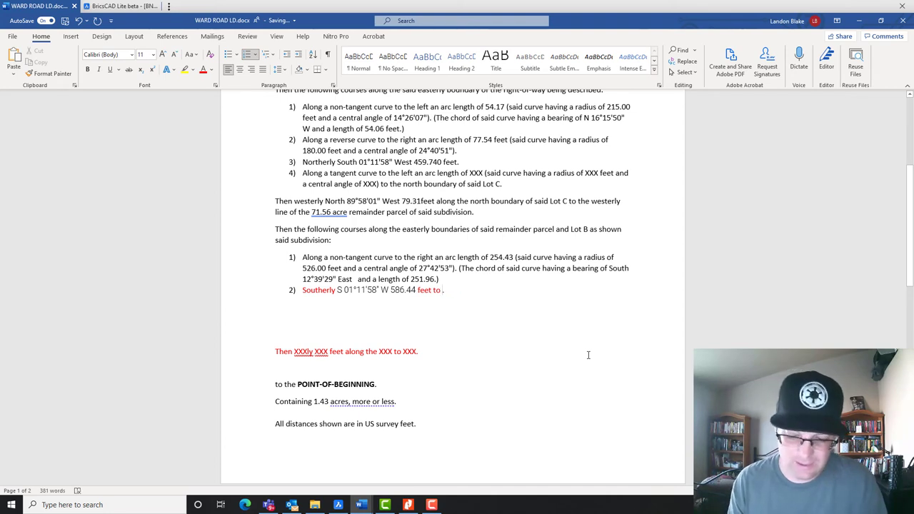
{"action": "type", "text": "Poi"}
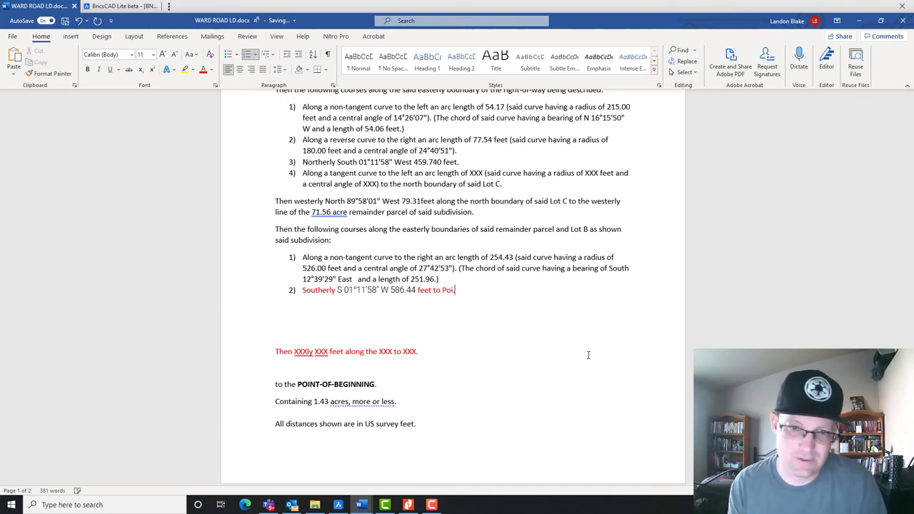
- Clear the partial word, leftover red template line and blank lines so item 2) ends with "feet to the POINT-OF-BEGINNING."
{"action": "key", "text": "Delete"}
{"action": "key", "text": "Delete"}
{"action": "key", "text": "Delete"}
{"action": "key", "text": "Delete"}
{"action": "key", "text": "Delete"}
{"action": "key", "text": "Delete"}
{"action": "key", "text": "Delete"}
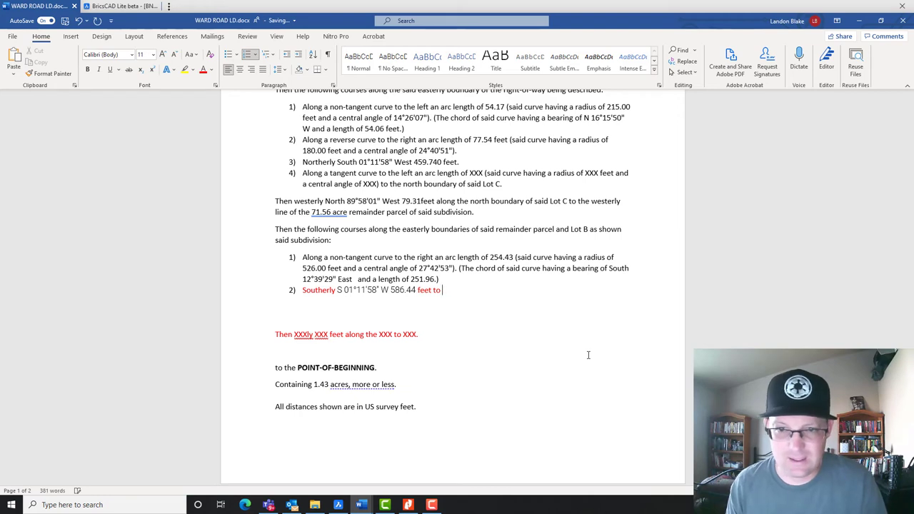
{"action": "key", "text": "Delete"}
{"action": "key", "text": "Delete"}
{"action": "key", "text": "Delete"}
{"action": "key", "text": "Delete"}
{"action": "key", "text": "Delete"}
{"action": "key", "text": "Delete"}
{"action": "key", "text": "Delete"}
{"action": "key", "text": "Delete"}
{"action": "key", "text": "Delete"}
{"action": "key", "text": "Delete"}
{"action": "key", "text": "Delete"}
{"action": "key", "text": "Delete"}
{"action": "key", "text": "Delete"}
{"action": "key", "text": "Delete"}
{"action": "key", "text": "Delete"}
{"action": "key", "text": "Delete"}
{"action": "key", "text": "Delete"}
{"action": "key", "text": "Delete"}
{"action": "key", "text": "Delete"}
{"action": "key", "text": "Delete"}
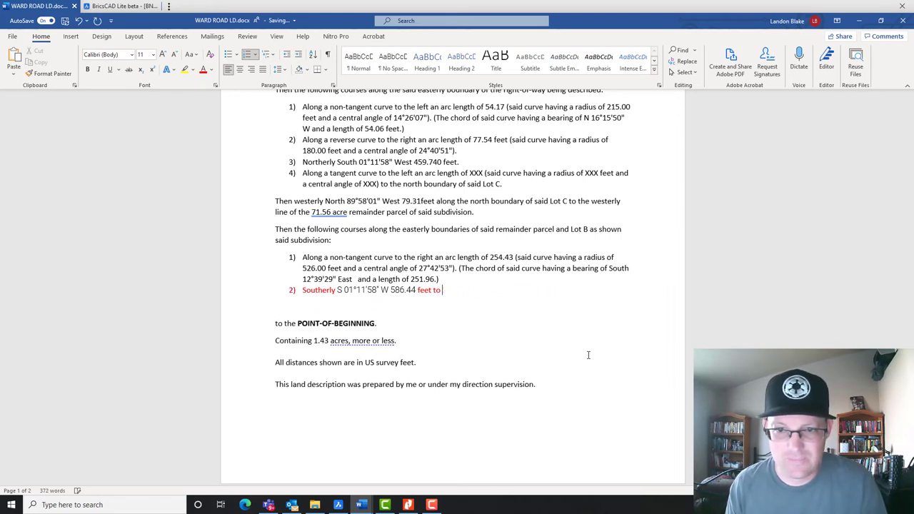
{"action": "key", "text": "Delete"}
{"action": "key", "text": "Delete"}
{"action": "key", "text": "Delete"}
{"action": "key", "text": "Delete"}
{"action": "key", "text": "Delete"}
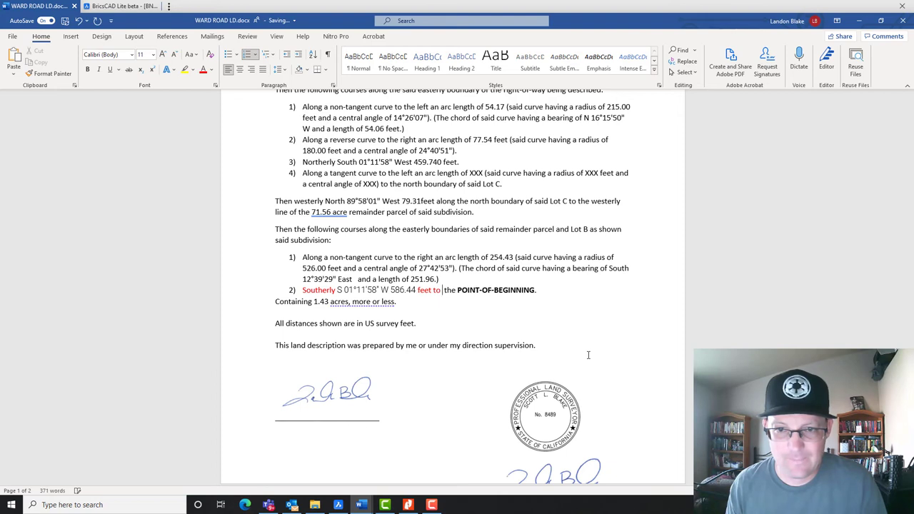
{"action": "key", "text": "Delete"}
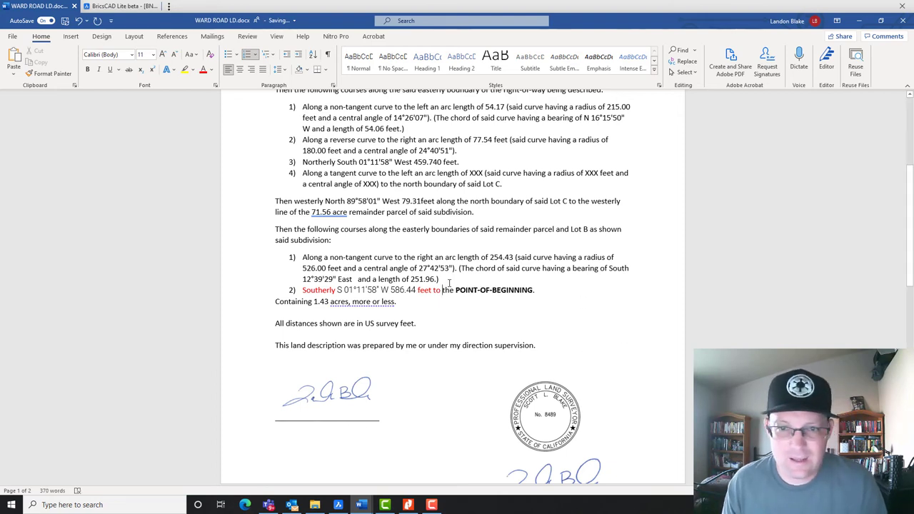
- Copy the formatting of item 1), the non-tangent curve course, onto item 2) with Format Painter
{"action": "left_click_drag", "start_coordinate": [444, 282], "coordinate": [297, 259]}
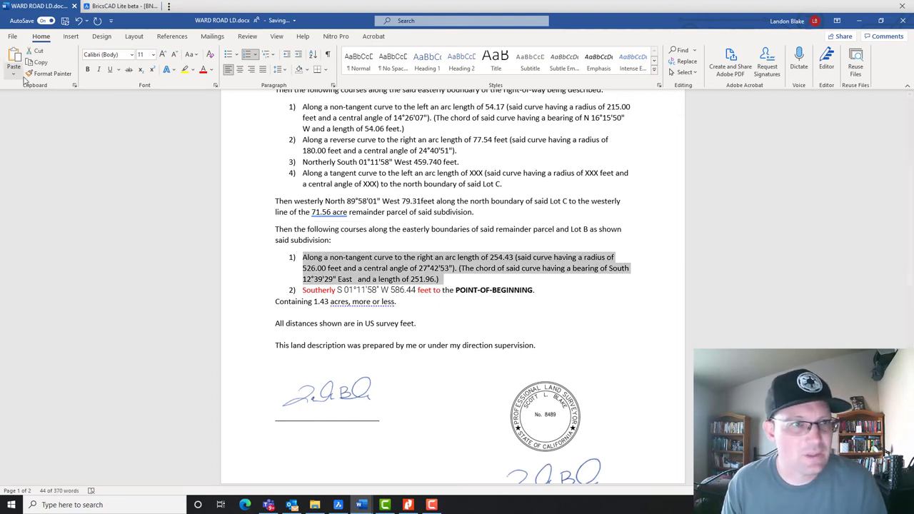
{"action": "left_click", "coordinate": [49, 74]}
{"action": "left_click_drag", "start_coordinate": [540, 289], "coordinate": [302, 290]}
{"action": "left_click", "coordinate": [471, 329]}
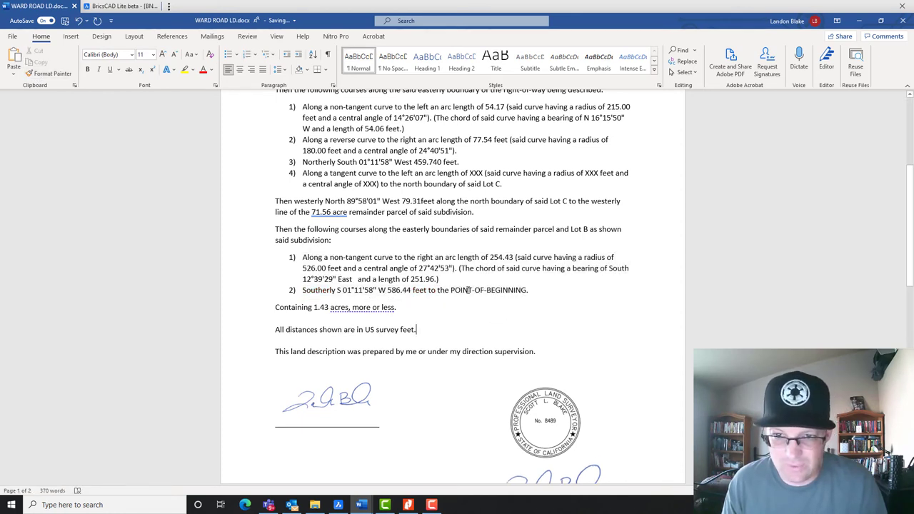
- Make "POINT-OF-BEGINNING" bold at the end of course 2) in the remainder parcel and Lot B list
{"action": "left_click_drag", "start_coordinate": [450, 290], "coordinate": [526, 290]}
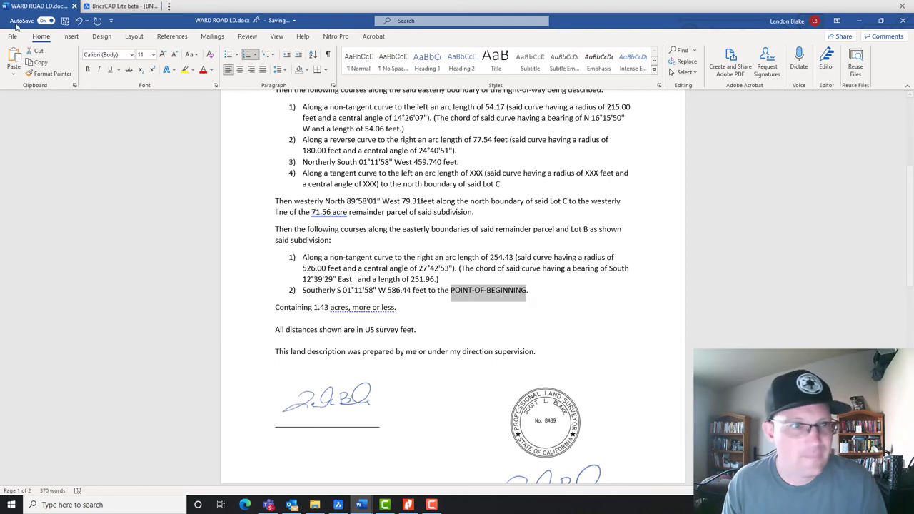
{"action": "left_click", "coordinate": [88, 69]}
{"action": "left_click", "coordinate": [378, 230]}
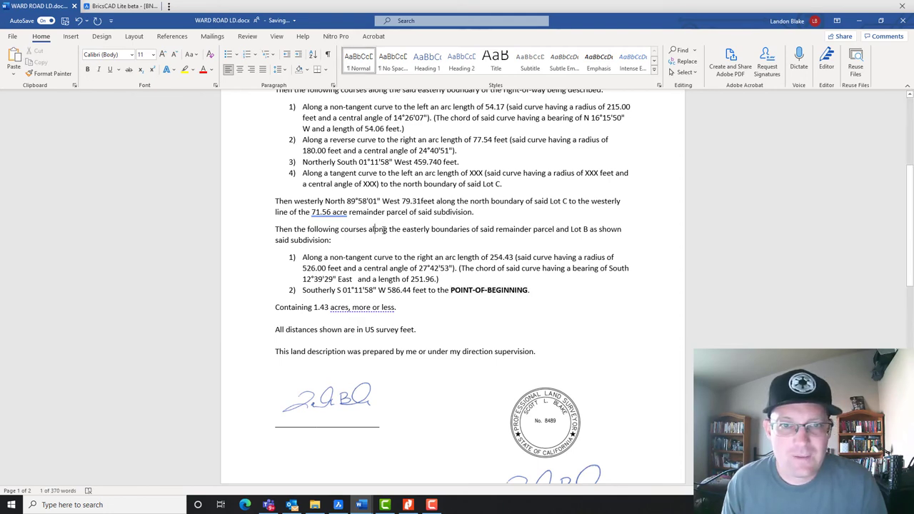
- Insert "northerly" after "Then" in the lead-in to the easterly right-of-way courses and remove "Northerly" from course 3)
{"action": "scroll", "coordinate": [326, 188], "scroll_direction": "up", "scroll_amount": 2}
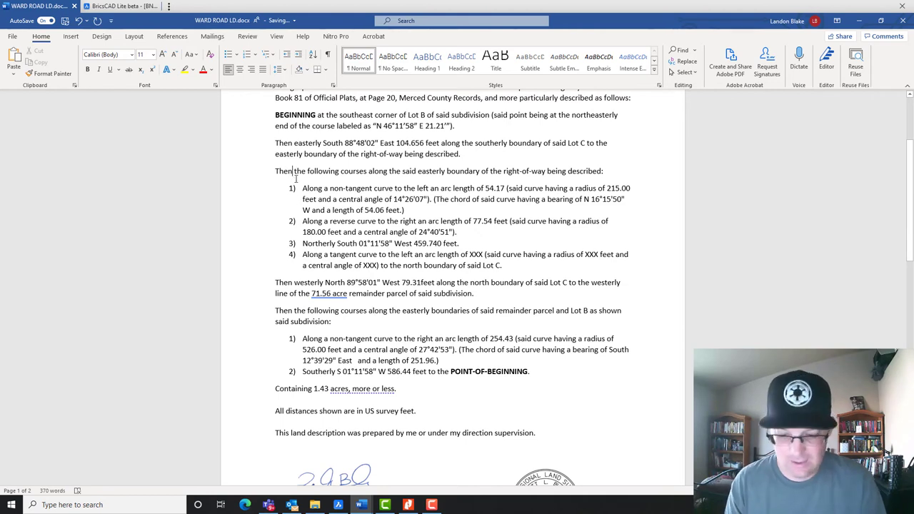
{"action": "type", "text": "NO"}
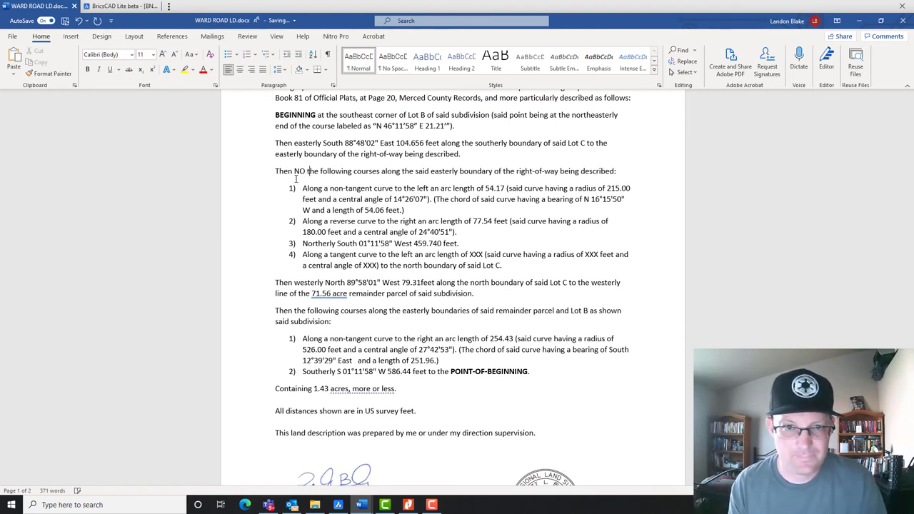
{"action": "key", "text": "BackSpace"}
{"action": "key", "text": "BackSpace"}
{"action": "key", "text": "BackSpace"}
{"action": "type", "text": "northe"}
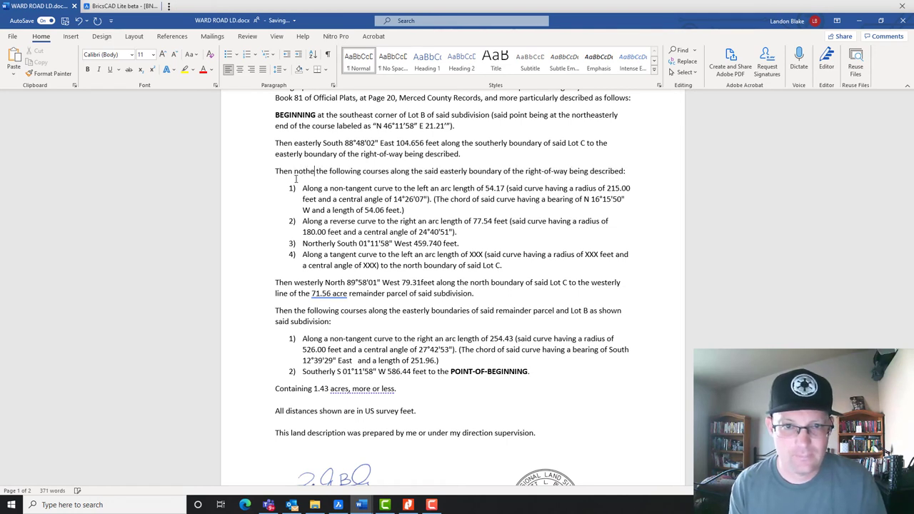
{"action": "type", "text": "rly"}
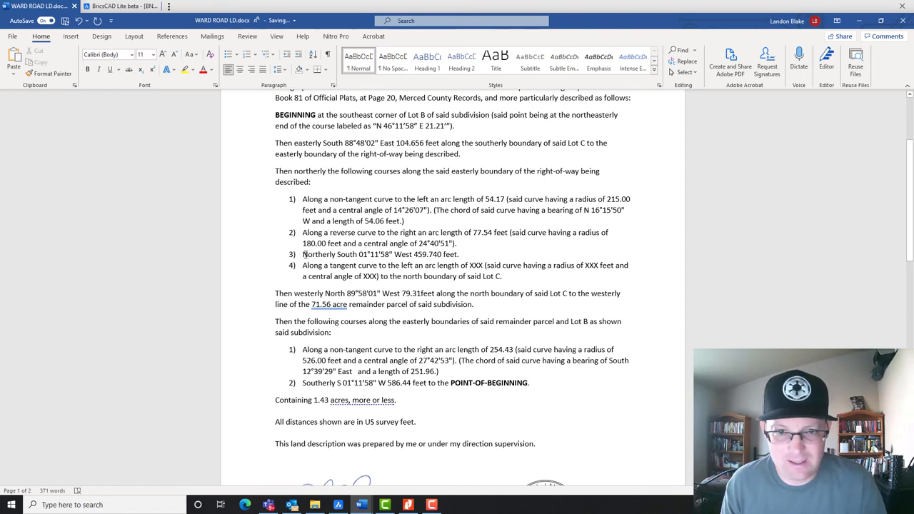
{"action": "left_click_drag", "start_coordinate": [305, 254], "coordinate": [332, 254]}
{"action": "key", "text": "Delete"}
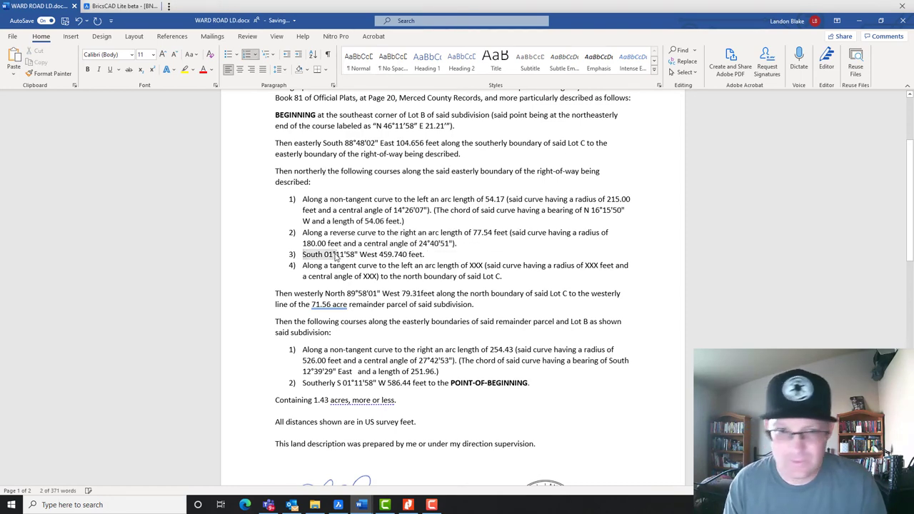
- Insert "southerly" after "Then" in the remainder parcel and Lot B lead-in and remove "Southerly" from its course 2)
{"action": "scroll", "coordinate": [333, 282], "scroll_direction": "down", "scroll_amount": 2}
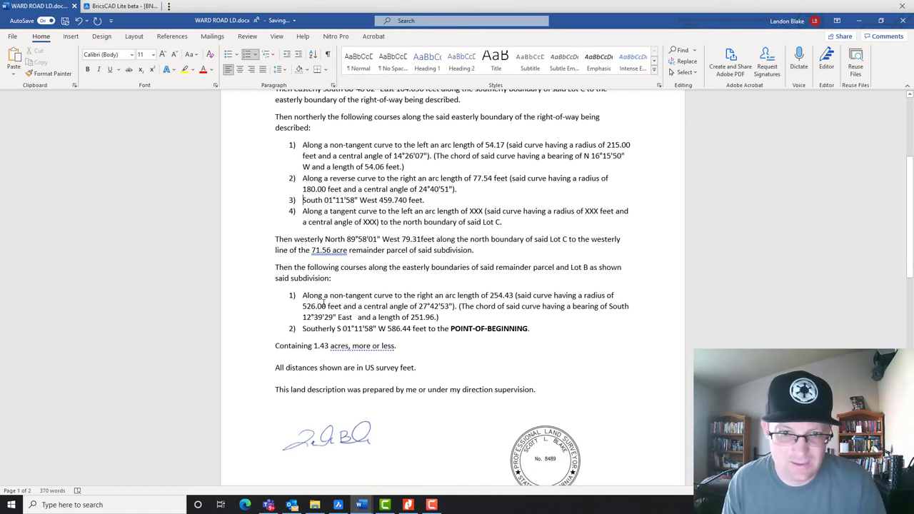
{"action": "left_click", "coordinate": [294, 267]}
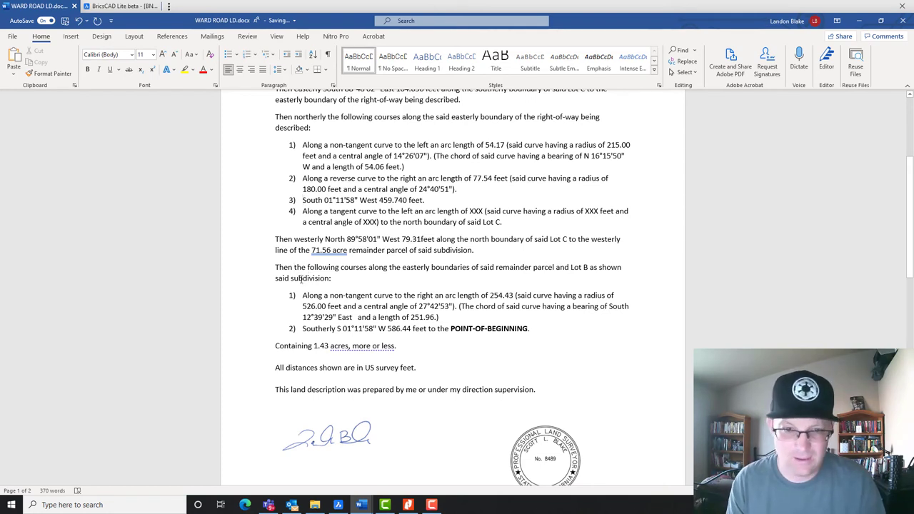
{"action": "type", "text": "southerly"}
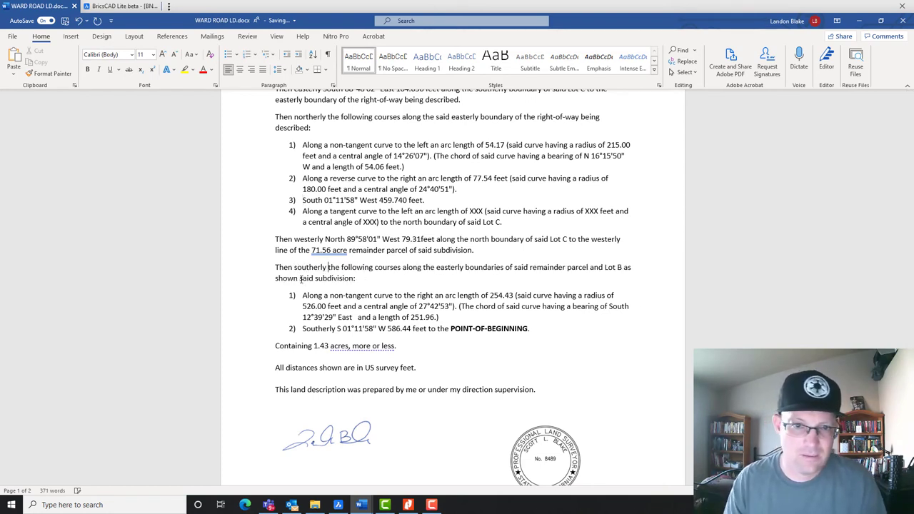
{"action": "left_click_drag", "start_coordinate": [304, 330], "coordinate": [330, 329]}
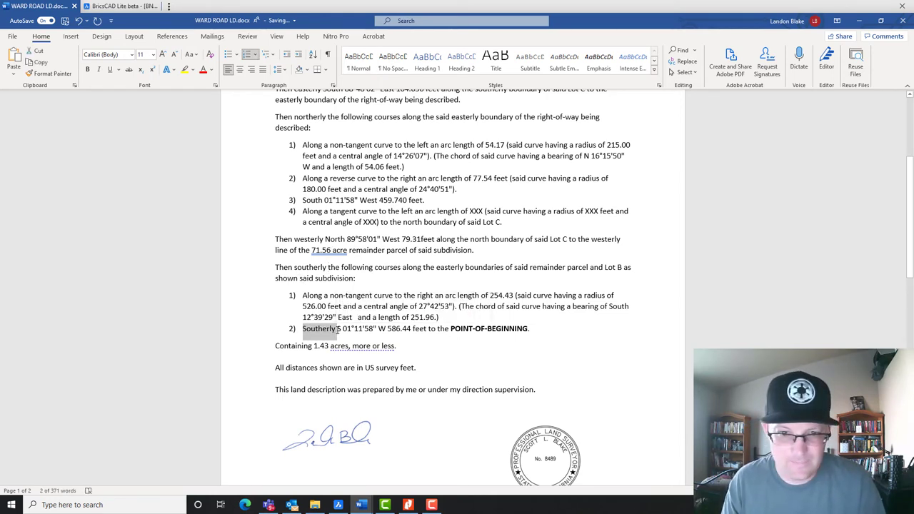
{"action": "key", "text": "BackSpace"}
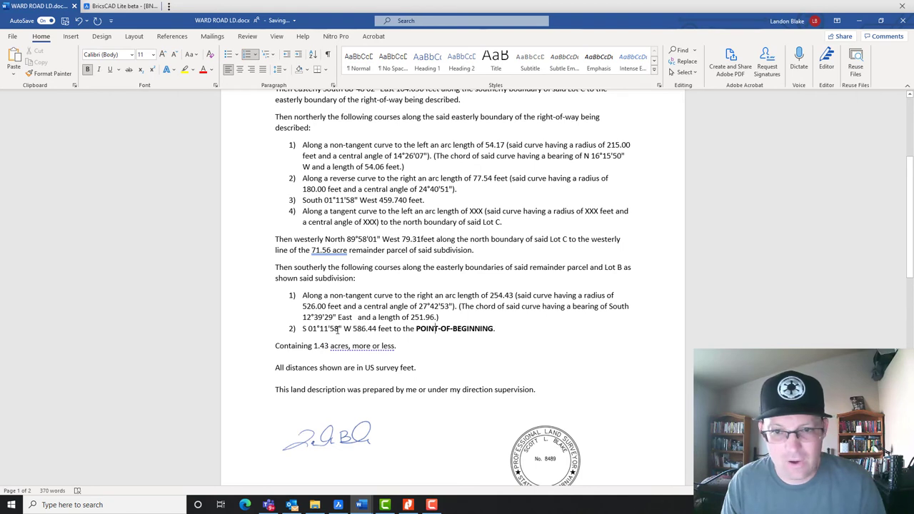
- Spell out the bearing in the final course 2) as South 01°11'58" West
{"action": "left_click", "coordinate": [379, 328]}
{"action": "key", "text": "Right"}
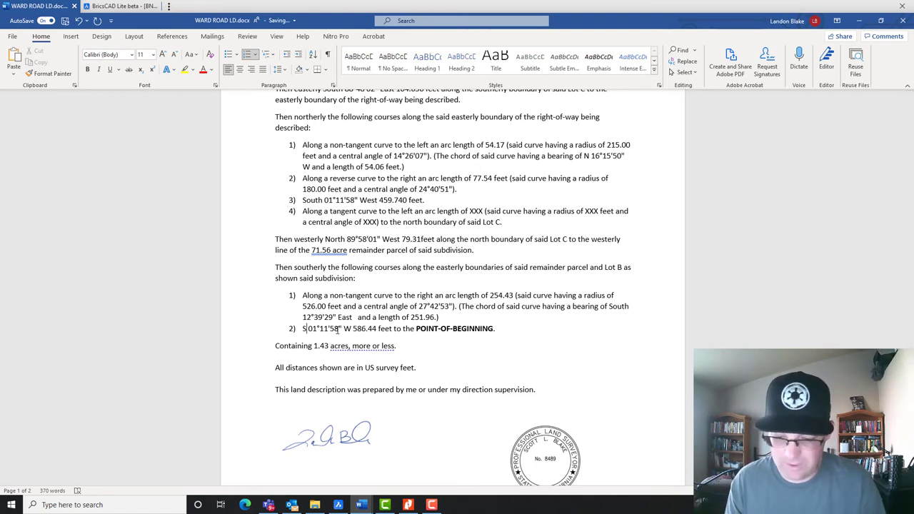
{"action": "type", "text": "outh "}
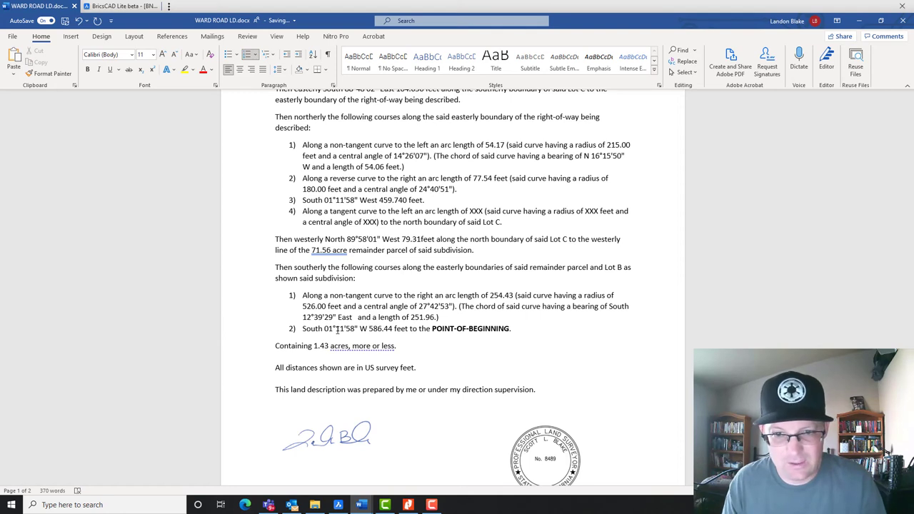
{"action": "type", "text": "est"}
{"action": "key", "text": "Down"}
{"action": "key", "text": "Down"}
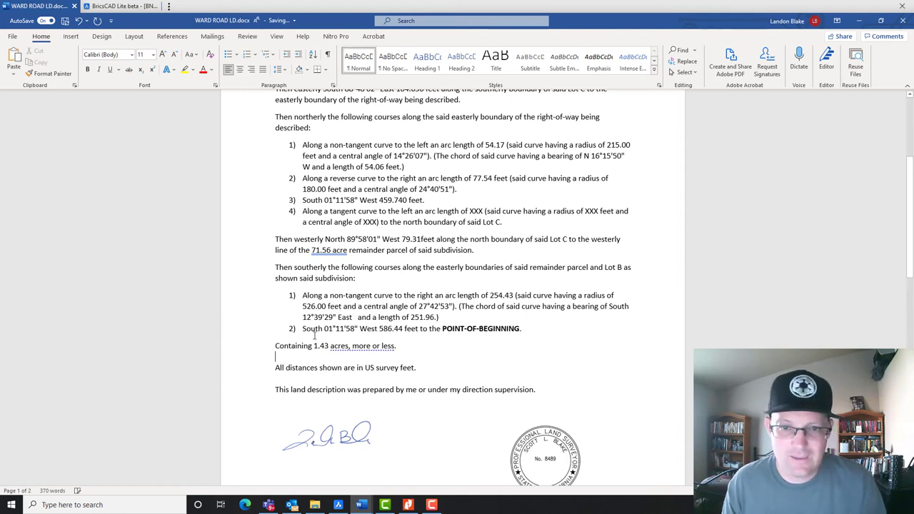
- Check the "Containing 1.43 acres" statement against the polyline area in the WARD ROAD CLOSURE REPORT, and return to the land description
{"action": "left_click_drag", "start_coordinate": [341, 346], "coordinate": [276, 346]}
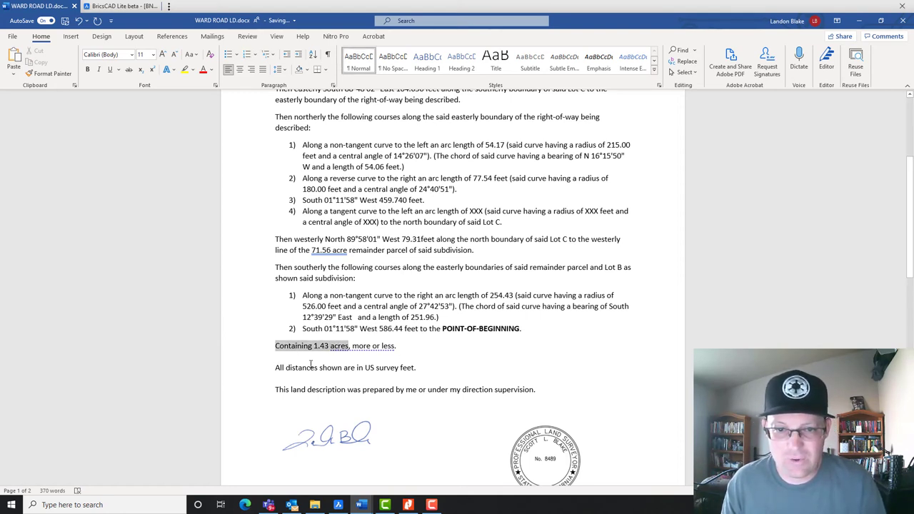
{"action": "mouse_move", "coordinate": [361, 504]}
{"action": "left_click", "coordinate": [413, 457]}
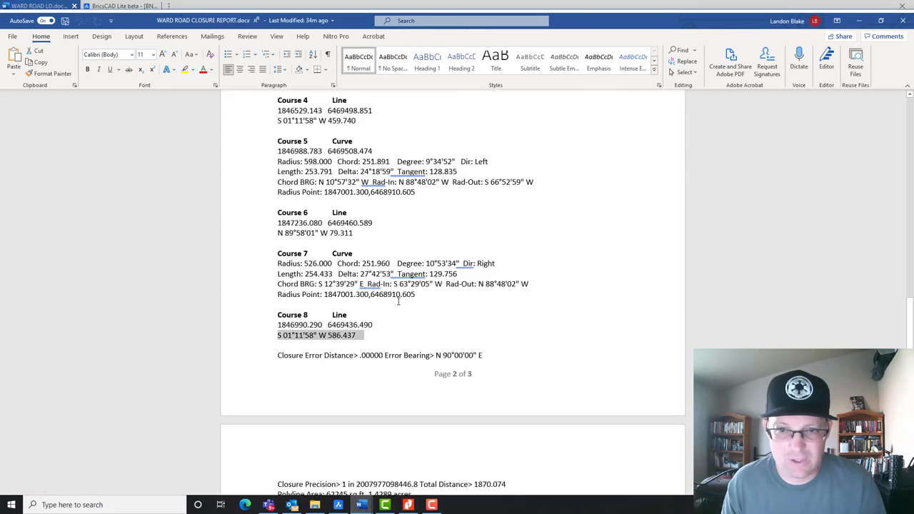
{"action": "left_click", "coordinate": [428, 334]}
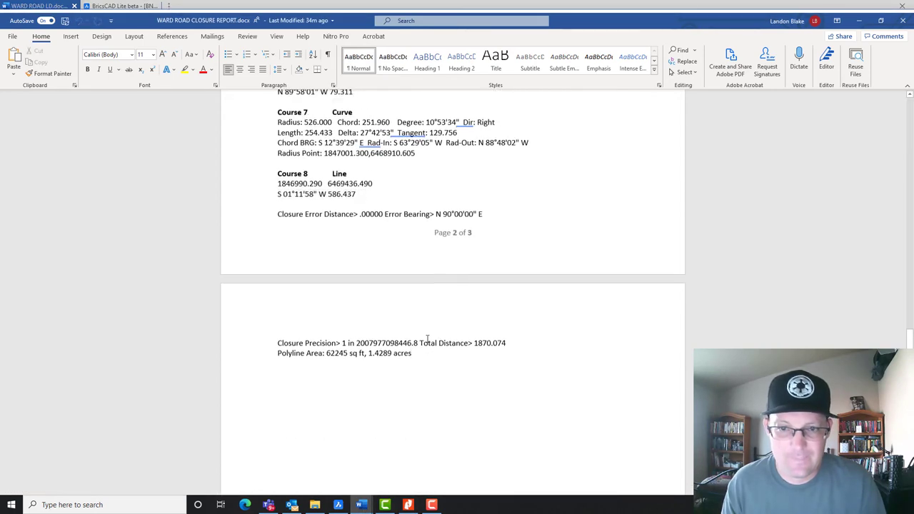
{"action": "scroll", "coordinate": [470, 348], "scroll_direction": "up", "scroll_amount": 3}
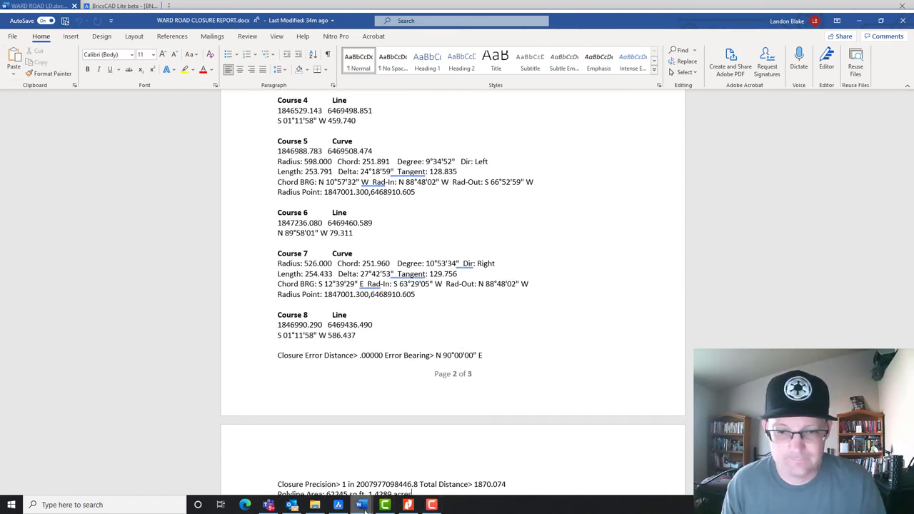
{"action": "mouse_move", "coordinate": [362, 505]}
{"action": "left_click", "coordinate": [309, 457]}
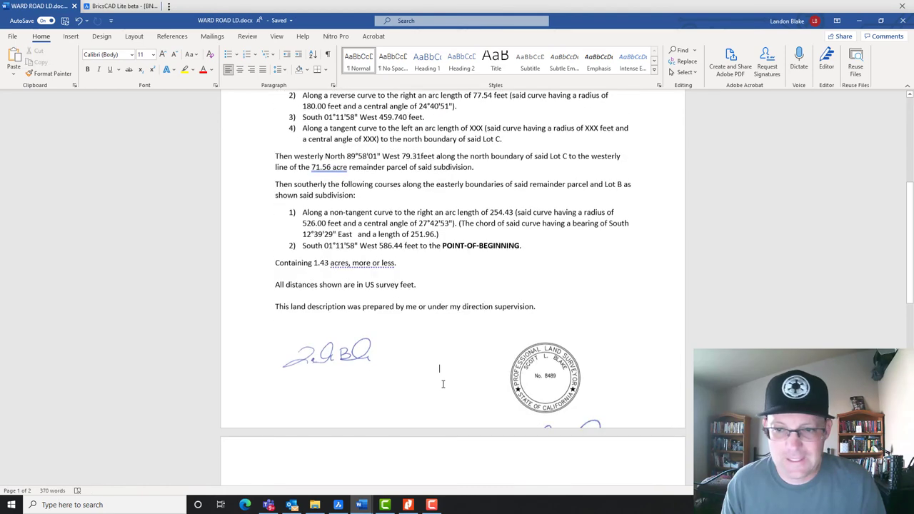
- Insert blank lines before "All distances shown are in US survey feet" to move the closing statements, signature and seal together onto page 2
{"action": "scroll", "coordinate": [443, 382], "scroll_direction": "down", "scroll_amount": 5}
{"action": "scroll", "coordinate": [441, 328], "scroll_direction": "up", "scroll_amount": 3}
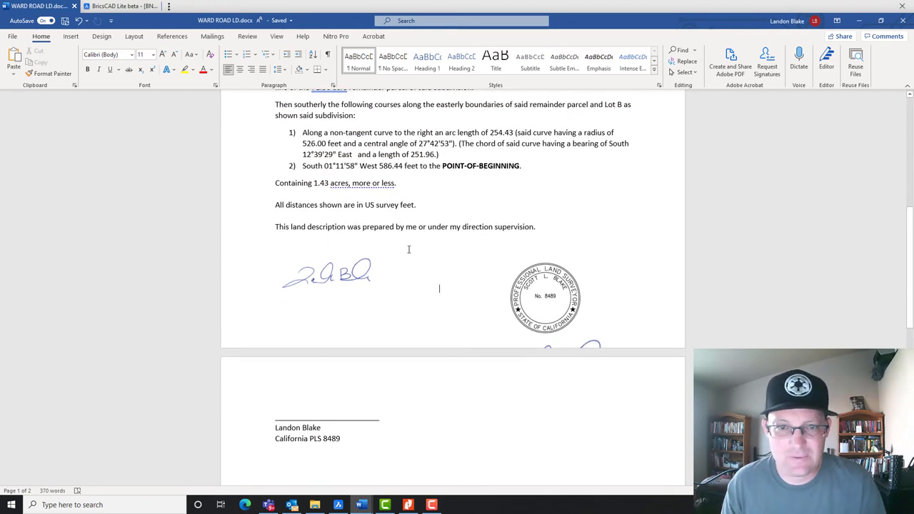
{"action": "scroll", "coordinate": [408, 249], "scroll_direction": "up", "scroll_amount": 1}
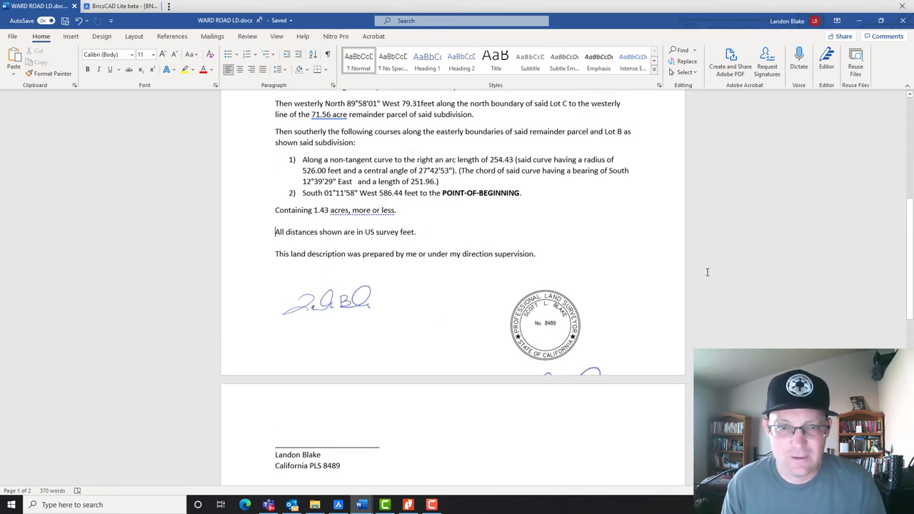
{"action": "key", "text": "Return"}
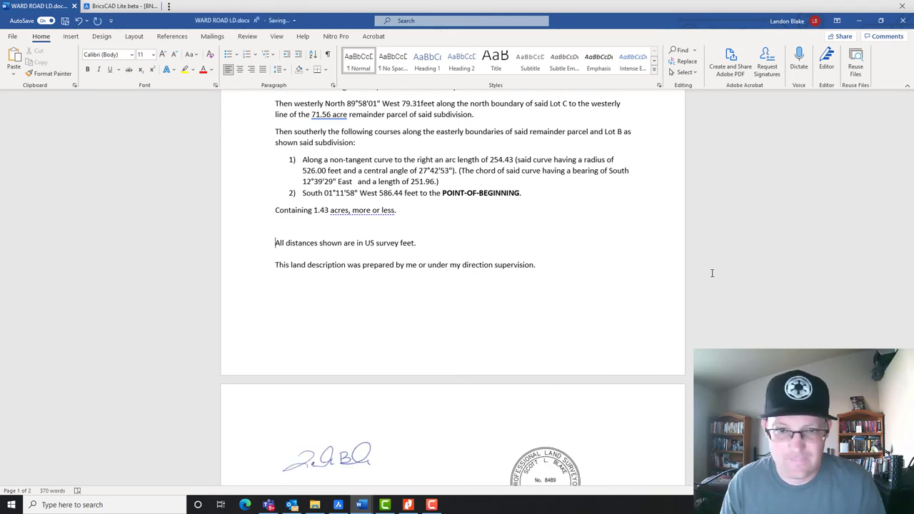
{"action": "key", "text": "Return"}
{"action": "key", "text": "Return"}
{"action": "key", "text": "Return"}
{"action": "key", "text": "Return"}
{"action": "key", "text": "Return"}
{"action": "key", "text": "Return"}
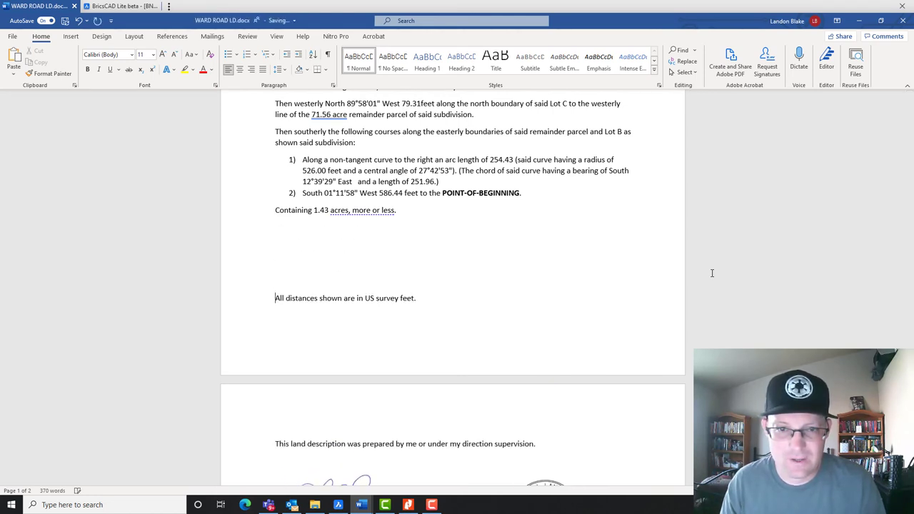
{"action": "key", "text": "Return"}
{"action": "scroll", "coordinate": [711, 273], "scroll_direction": "down", "scroll_amount": 3}
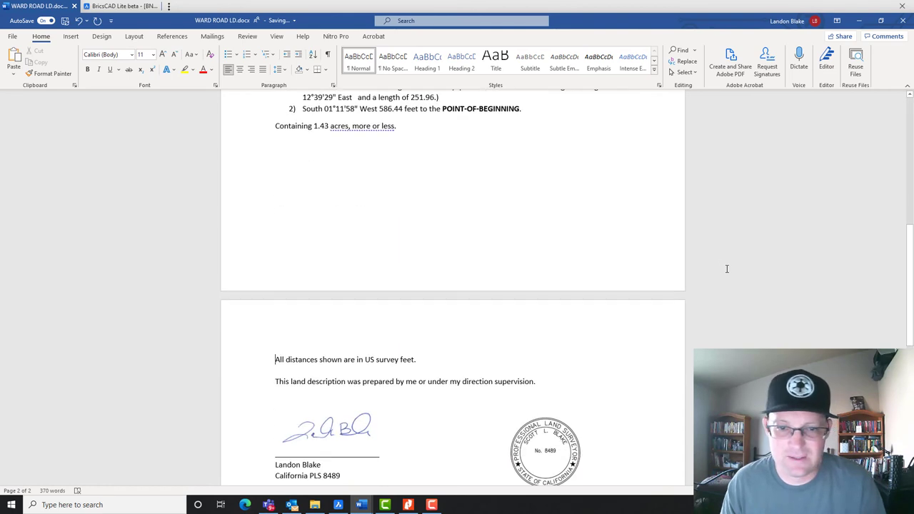
{"action": "scroll", "coordinate": [278, 258], "scroll_direction": "down", "scroll_amount": 2}
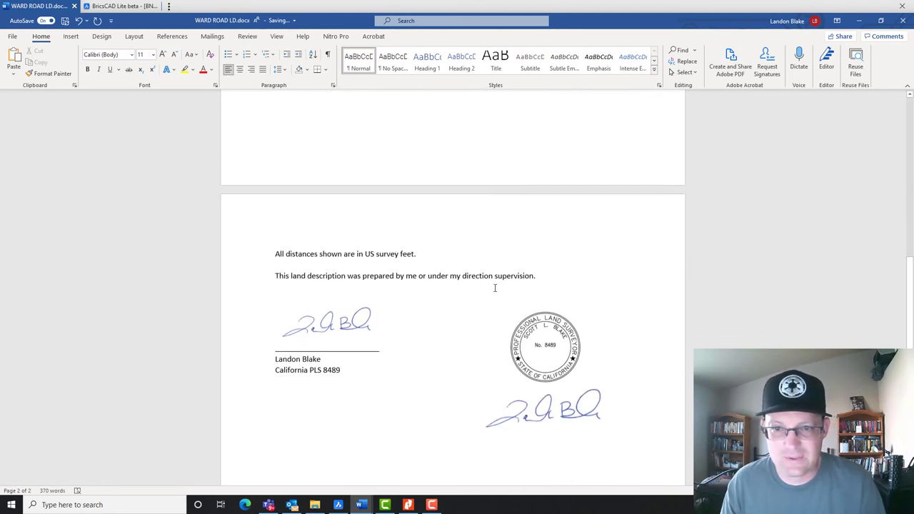
- Extend the US survey feet note with "and are ground distances (not grid distances)"
{"action": "left_click", "coordinate": [421, 254]}
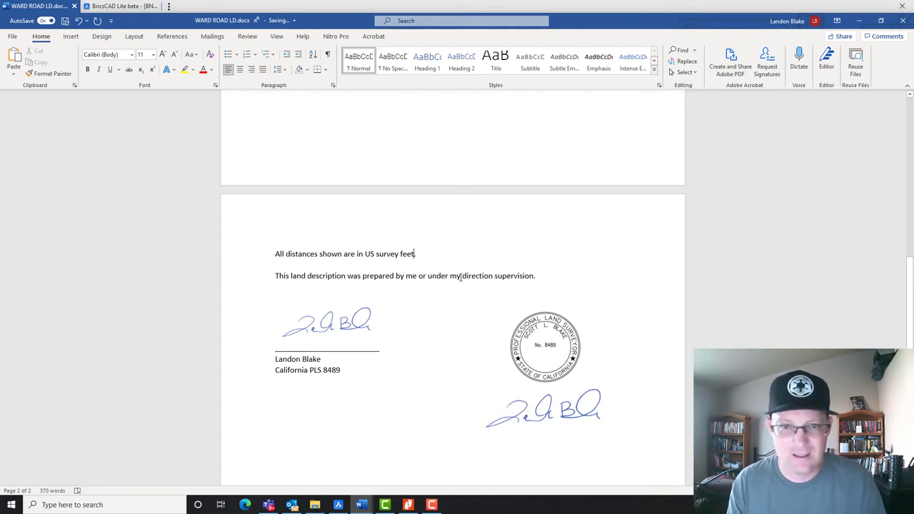
{"action": "type", "text": "and are "}
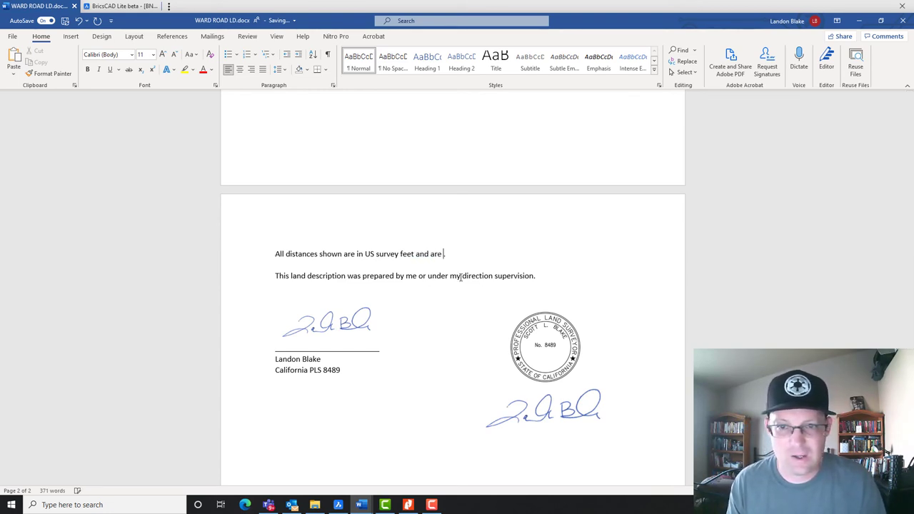
{"action": "type", "text": "ground distances ("}
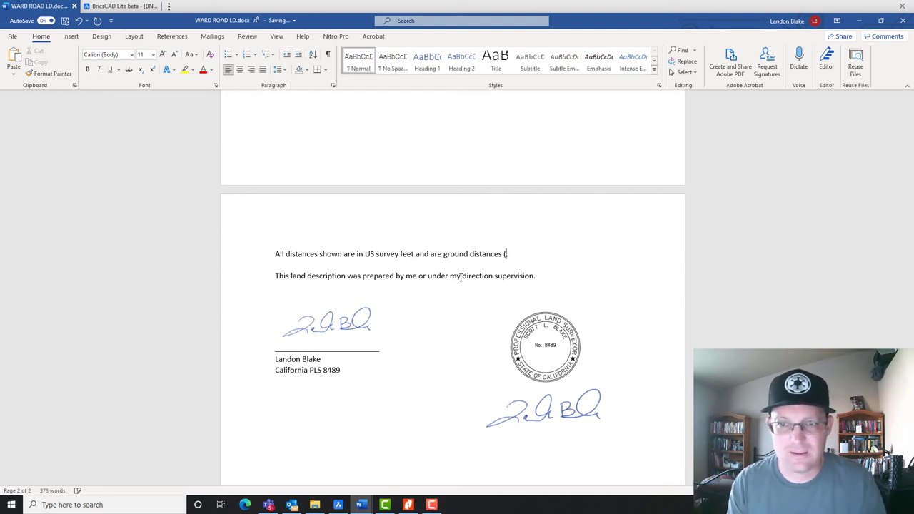
{"action": "type", "text": "not grid dista"}
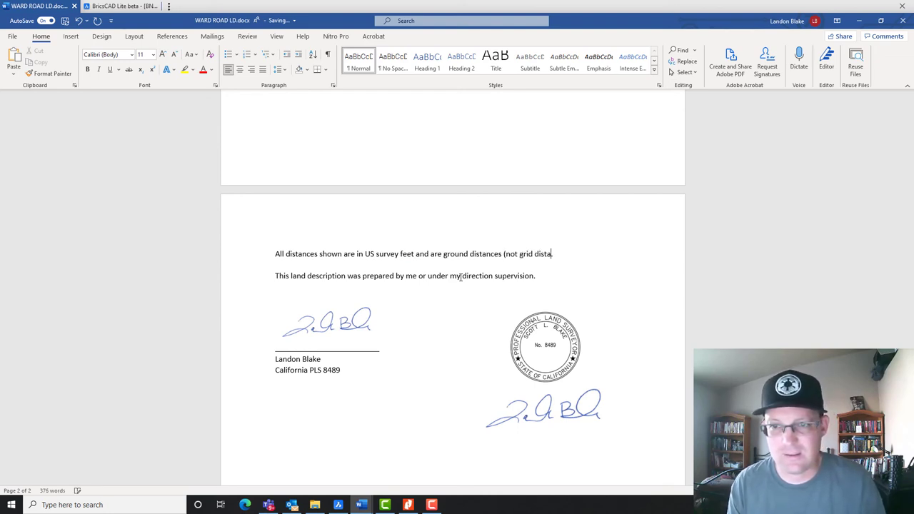
{"action": "type", "text": "nces)."}
{"action": "scroll", "coordinate": [495, 326], "scroll_direction": "down", "scroll_amount": 3}
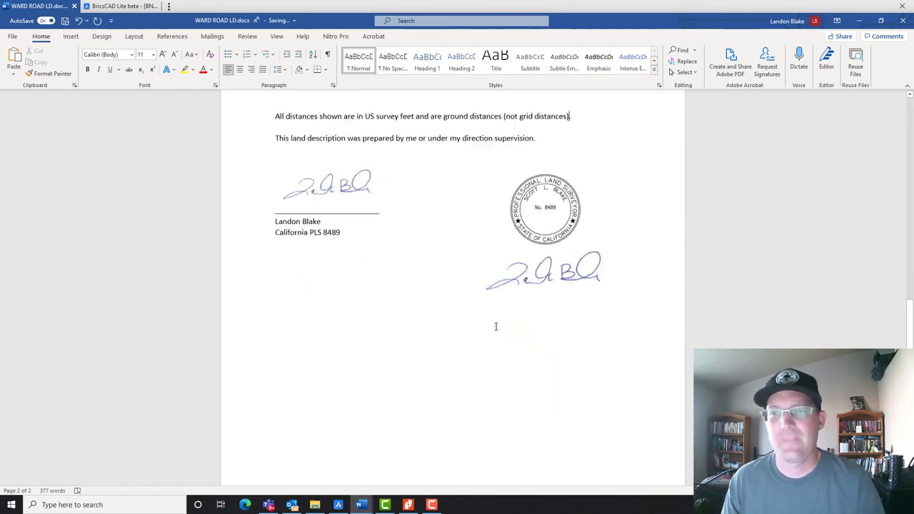
- Fill in the arc length of tangent curve course 4) as 253.79, taken from Course 5 in the WARD ROAD CLOSURE REPORT
{"action": "scroll", "coordinate": [495, 327], "scroll_direction": "up", "scroll_amount": 10}
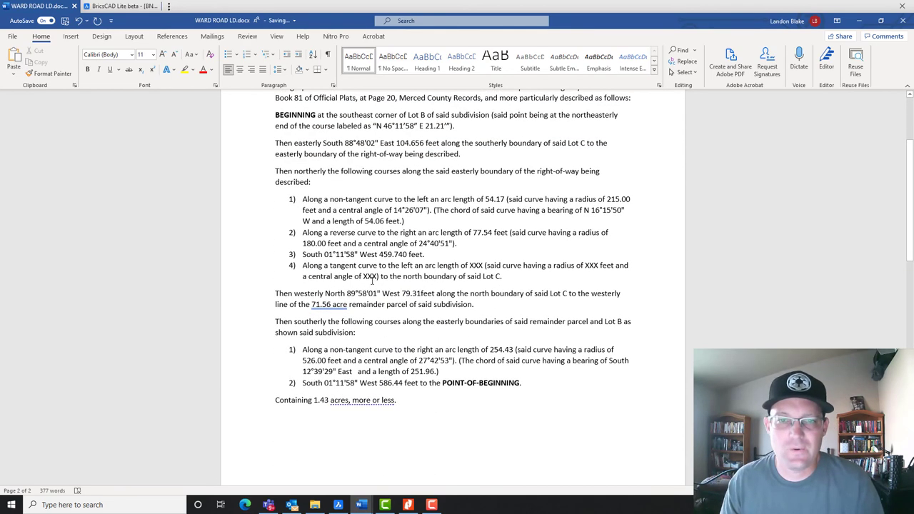
{"action": "left_click", "coordinate": [471, 265]}
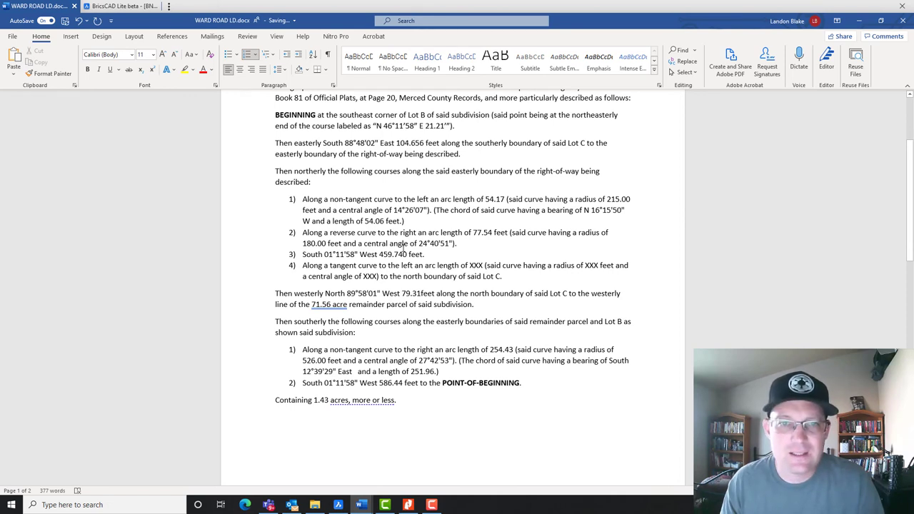
{"action": "left_click", "coordinate": [407, 505]}
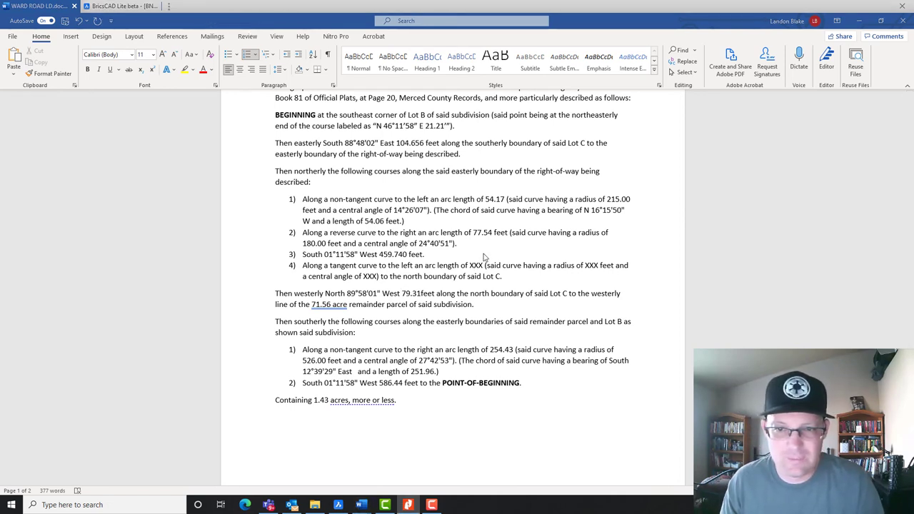
{"action": "left_click", "coordinate": [361, 507]}
{"action": "left_click", "coordinate": [402, 457]}
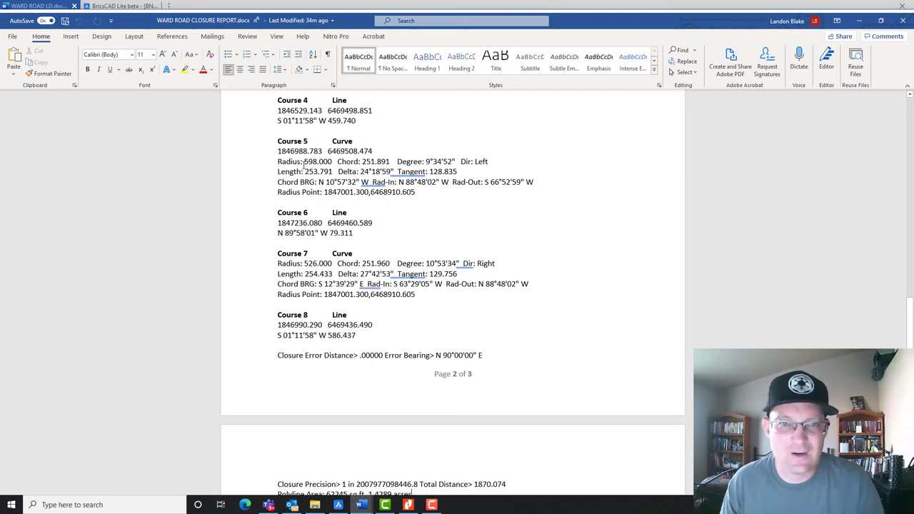
{"action": "left_click", "coordinate": [362, 505]}
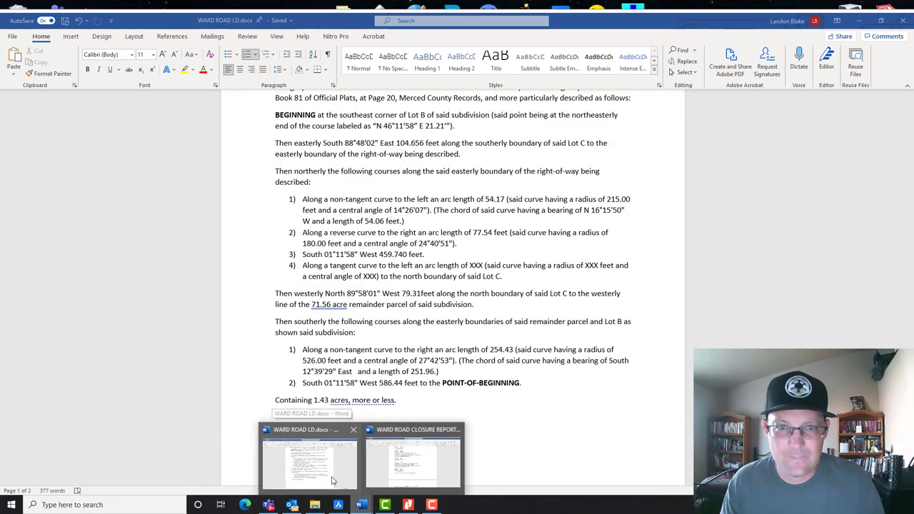
{"action": "left_click", "coordinate": [330, 476]}
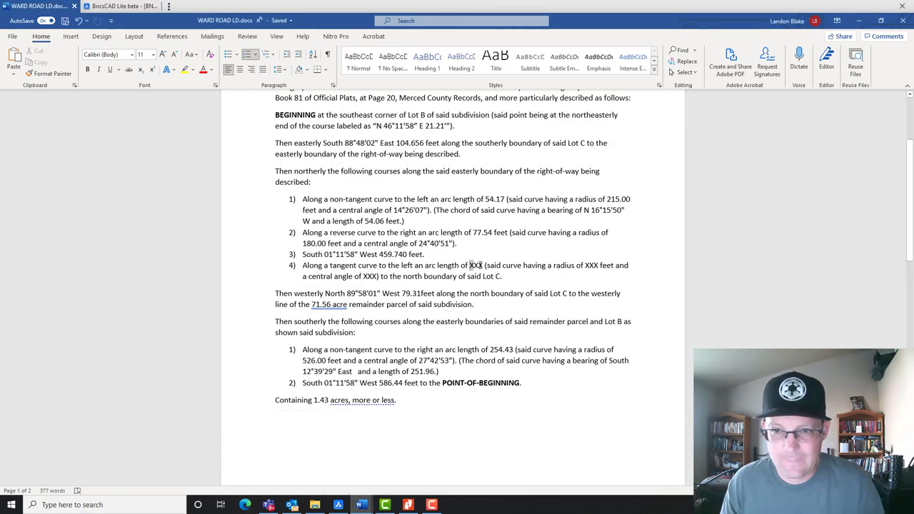
{"action": "double_click", "coordinate": [476, 265]}
{"action": "type", "text": "253."}
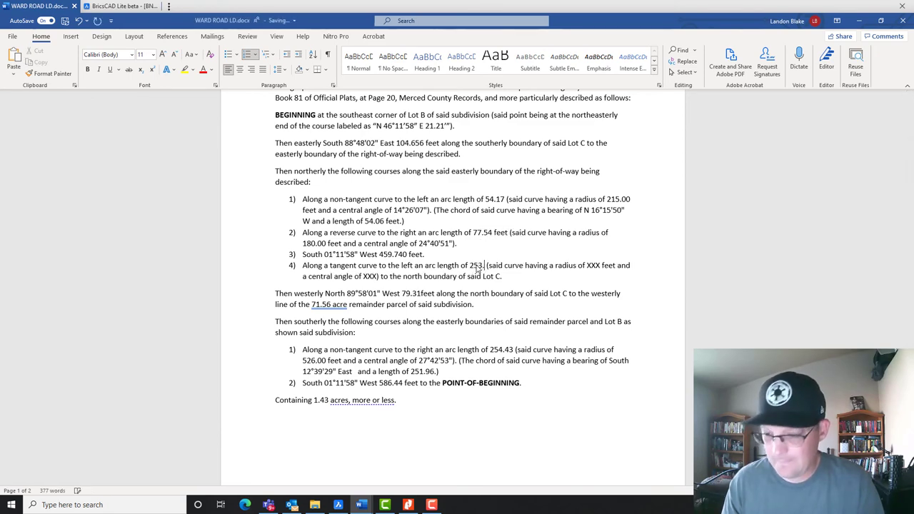
{"action": "type", "text": "79"}
- Look up the Course 5 radius in the closure report and enter 598.00 as the radius in course 4)
{"action": "mouse_move", "coordinate": [364, 501]}
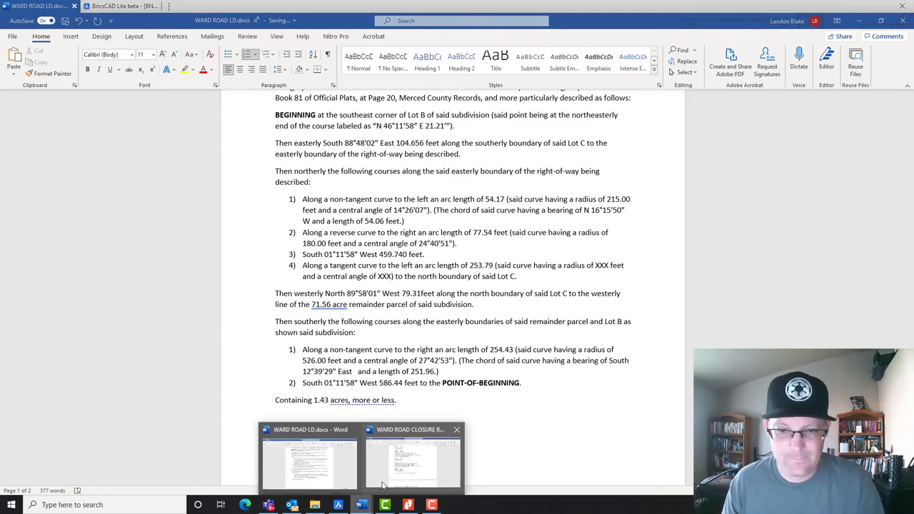
{"action": "left_click", "coordinate": [412, 464]}
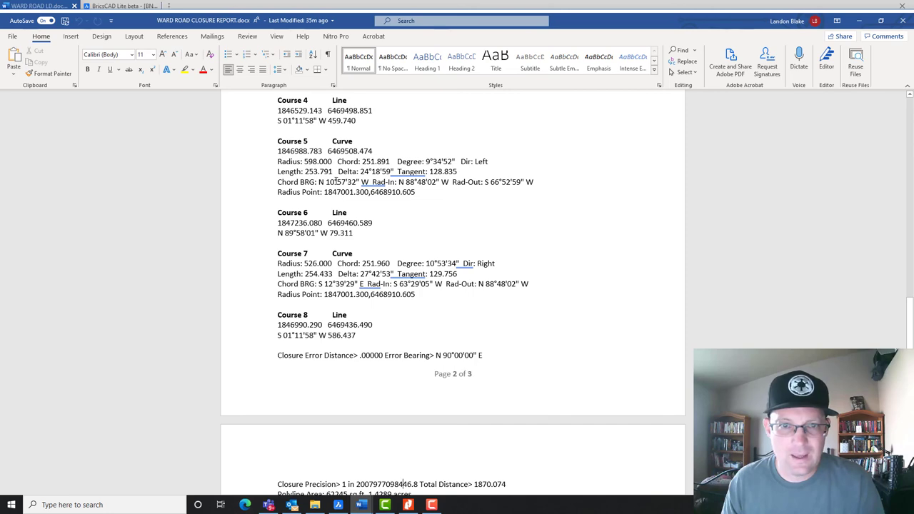
{"action": "left_click", "coordinate": [858, 20]}
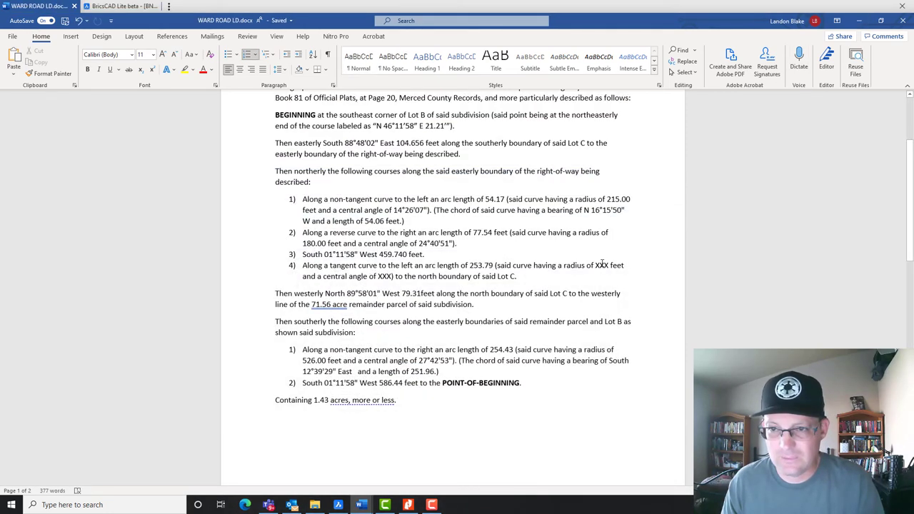
{"action": "type", "text": "598"}
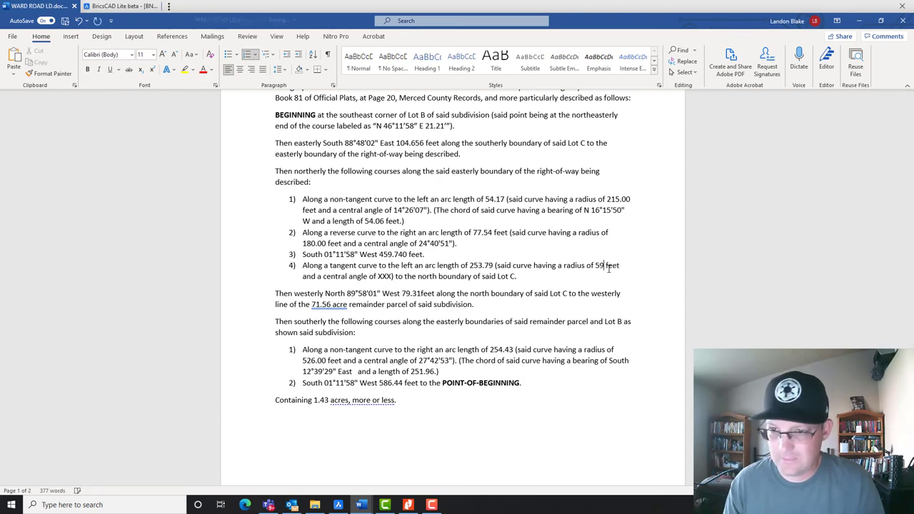
{"action": "type", "text": ".00"}
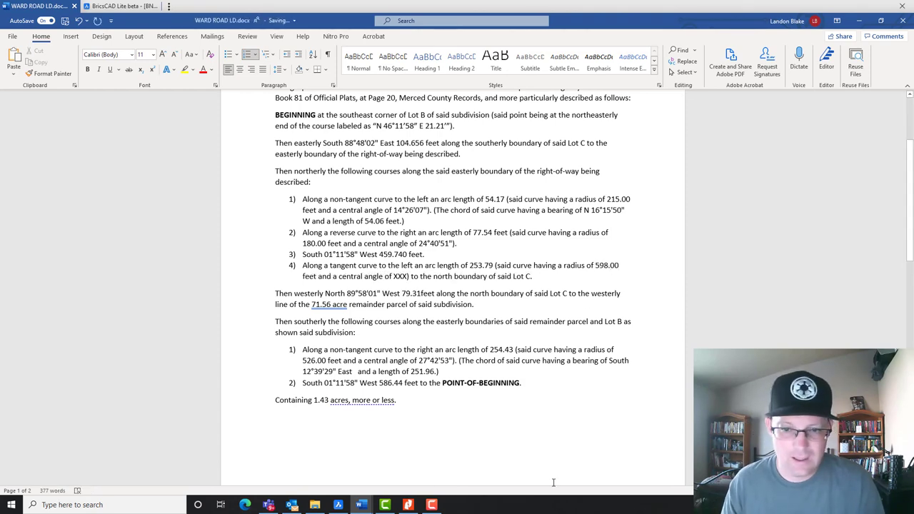
- Copy the Course 5 delta 24°18'59" from the closure report into course 4)'s central angle placeholder, without a trailing space
{"action": "left_click", "coordinate": [346, 508]}
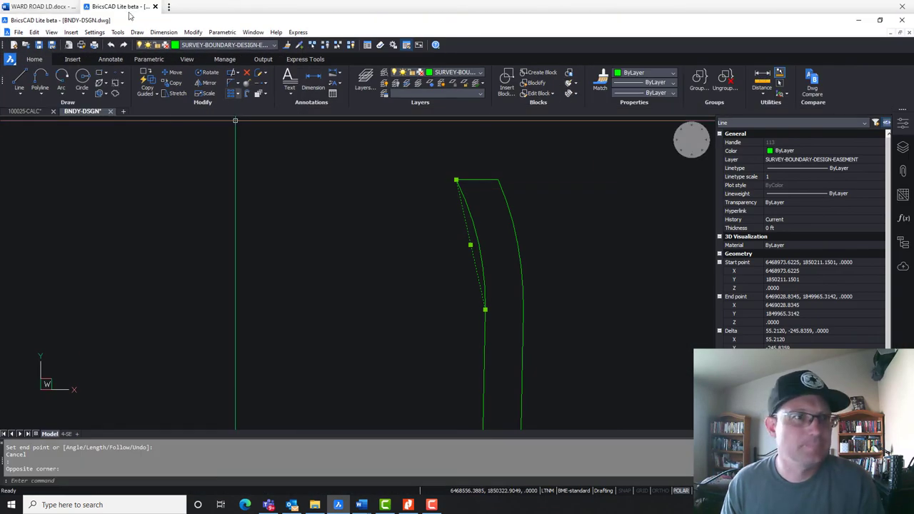
{"action": "left_click", "coordinate": [46, 7]}
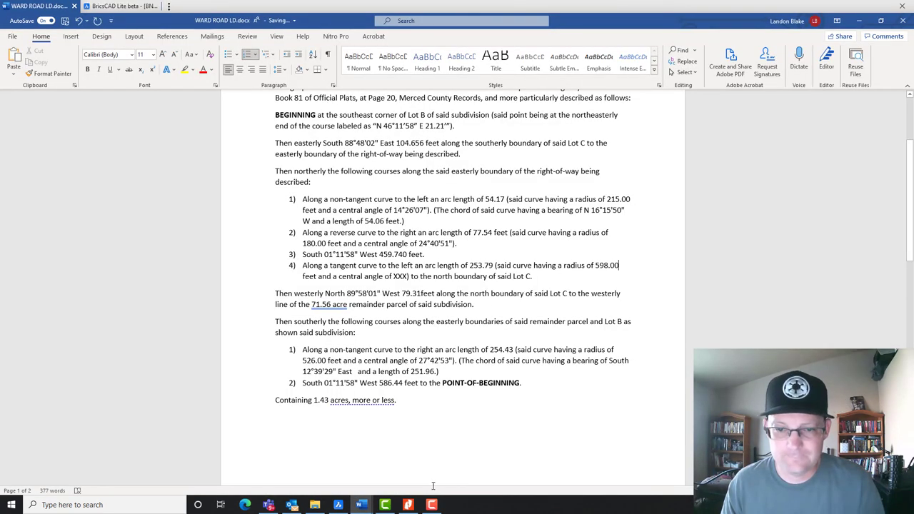
{"action": "mouse_move", "coordinate": [362, 505]}
{"action": "left_click", "coordinate": [499, 443]}
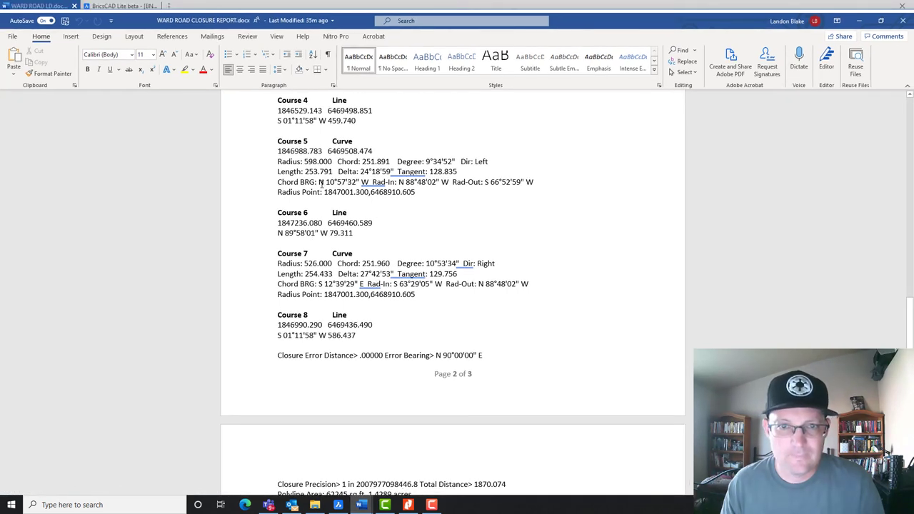
{"action": "left_click_drag", "start_coordinate": [405, 172], "coordinate": [392, 171]}
{"action": "key", "text": "ctrl+c"}
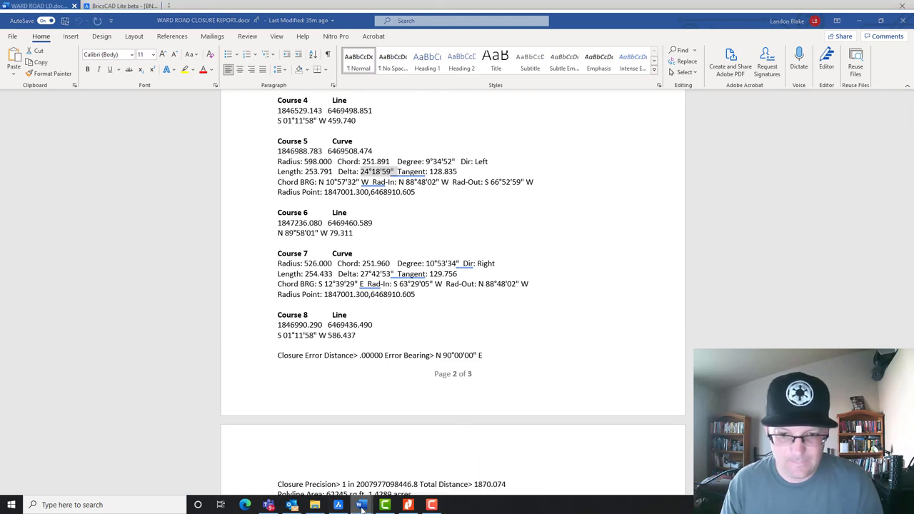
{"action": "mouse_move", "coordinate": [361, 504]}
{"action": "left_click", "coordinate": [300, 457]}
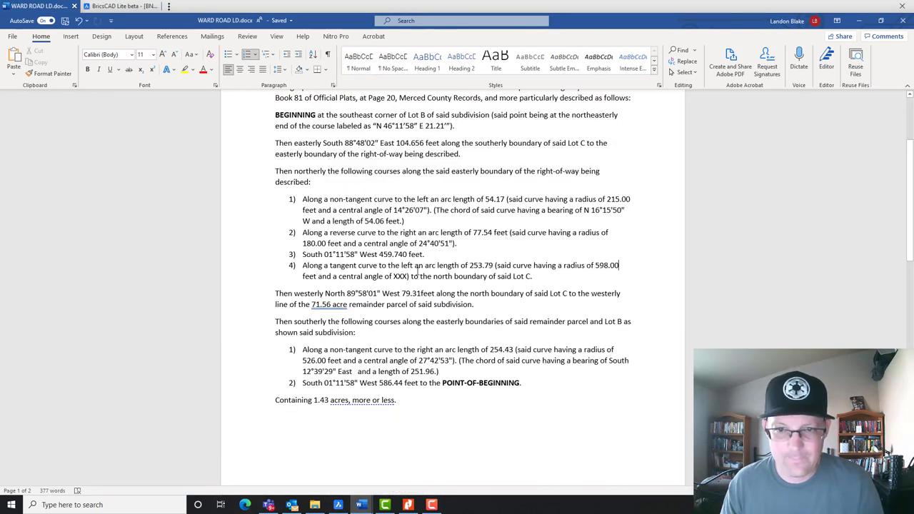
{"action": "key", "text": "ctrl+v"}
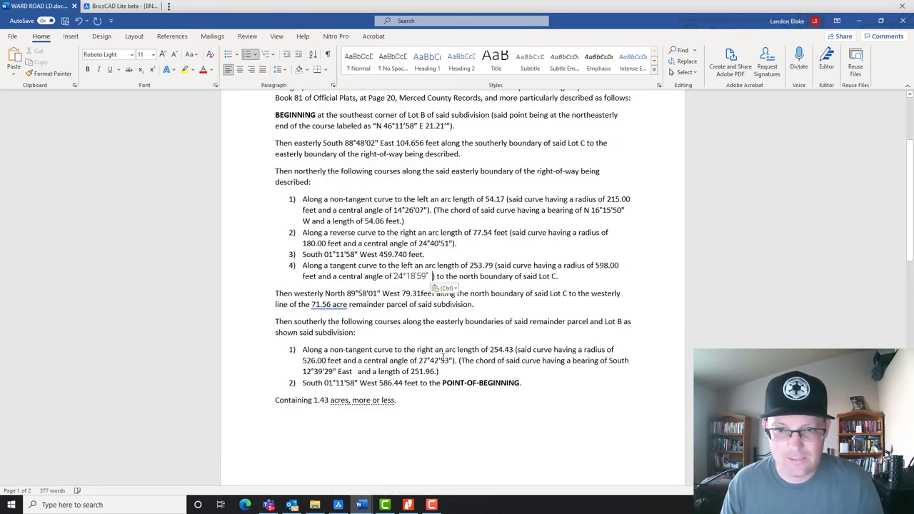
{"action": "key", "text": "Delete"}
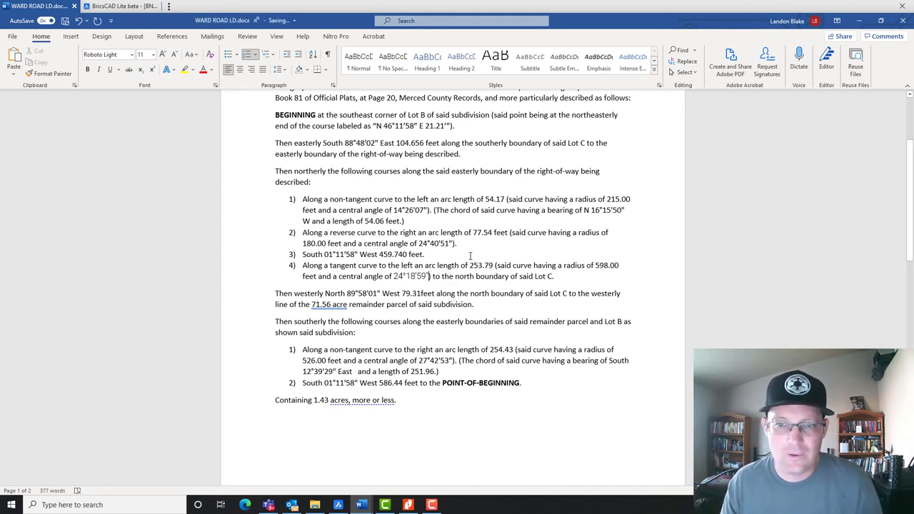
- Copy the text formatting of course 3) onto the whole of course 4), including the pasted central angle
{"action": "left_click_drag", "start_coordinate": [470, 254], "coordinate": [302, 255]}
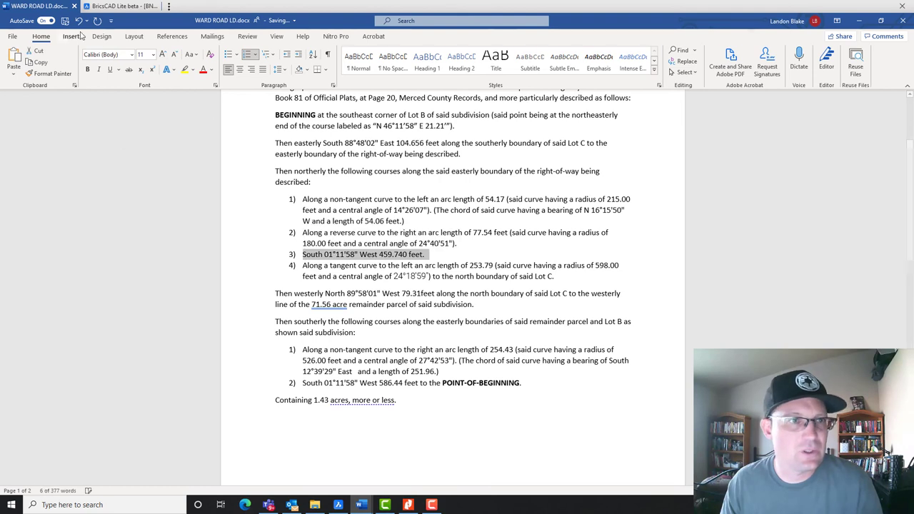
{"action": "left_click", "coordinate": [48, 73]}
{"action": "left_click_drag", "start_coordinate": [555, 278], "coordinate": [304, 267]}
{"action": "left_click", "coordinate": [476, 433]}
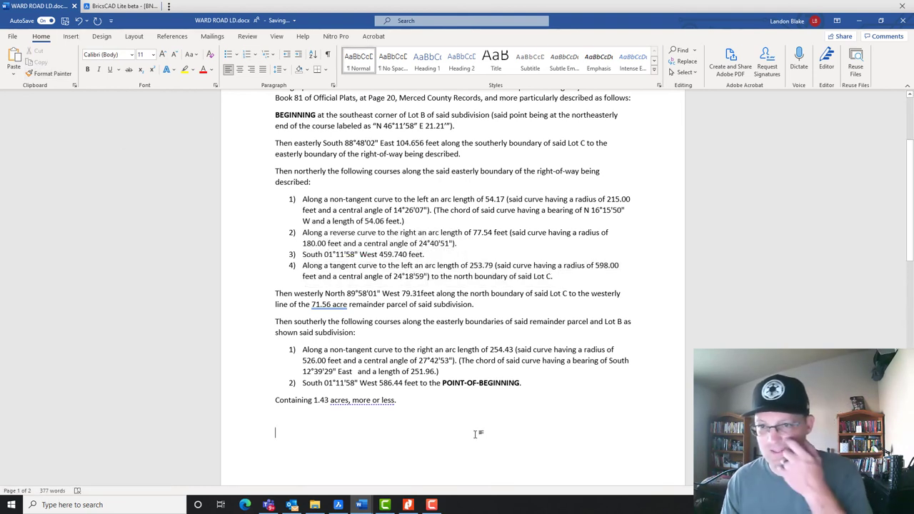
- Review the land description from the EXHIBIT A title through the courses to the acreage statement
{"action": "scroll", "coordinate": [429, 407], "scroll_direction": "up", "scroll_amount": 1}
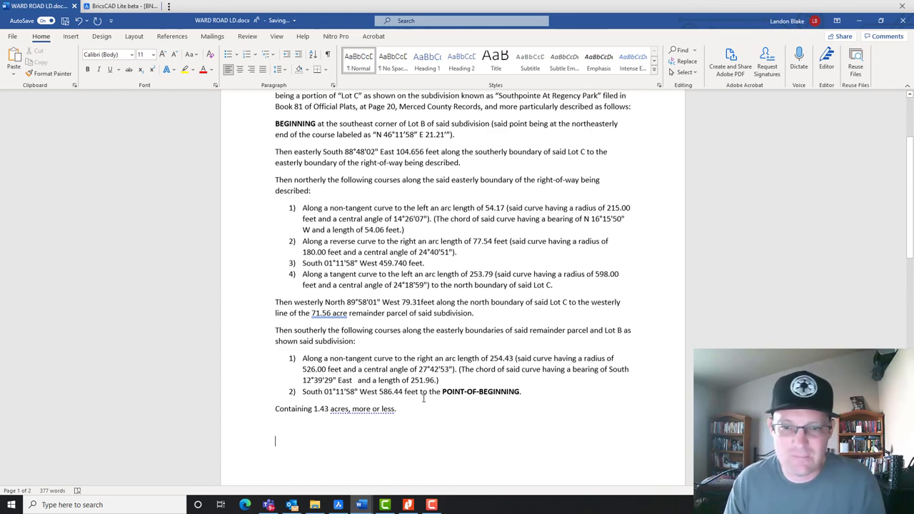
{"action": "scroll", "coordinate": [428, 392], "scroll_direction": "down", "scroll_amount": 4}
{"action": "scroll", "coordinate": [439, 388], "scroll_direction": "up", "scroll_amount": 15}
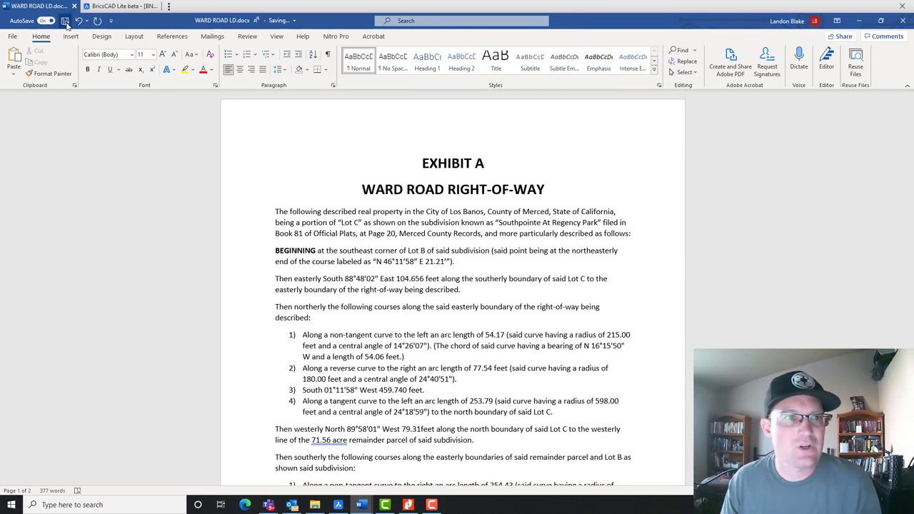
{"action": "scroll", "coordinate": [401, 241], "scroll_direction": "down", "scroll_amount": 2}
{"action": "scroll", "coordinate": [401, 241], "scroll_direction": "down", "scroll_amount": 8}
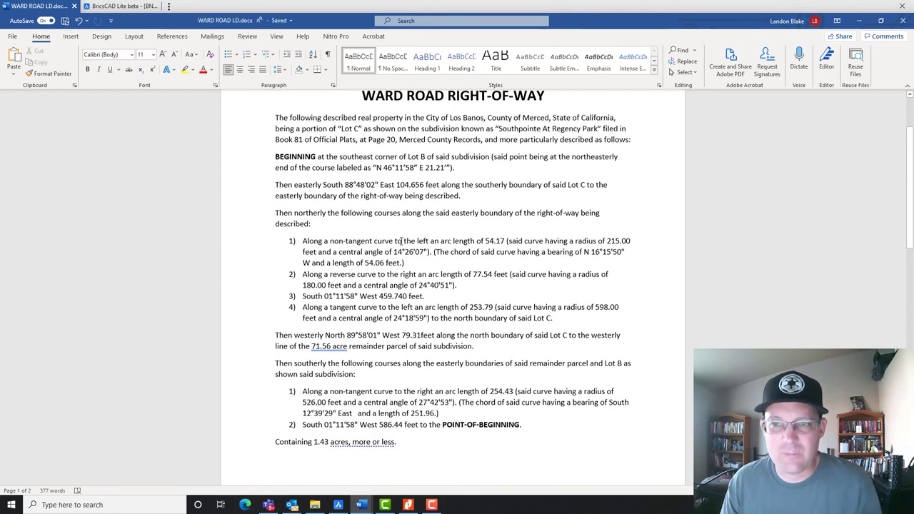